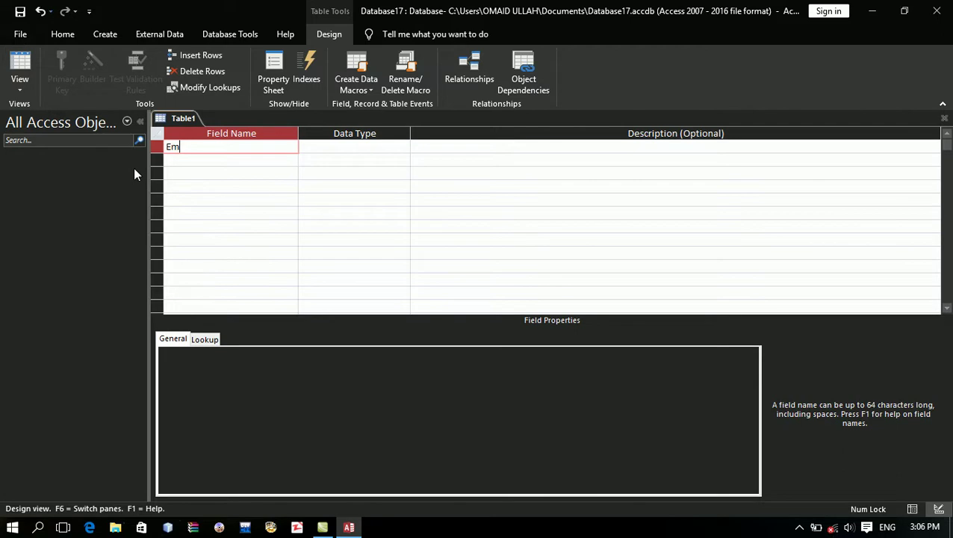
Step: Create the EmpID field as AutoNumber and the EmpName field as Short Text
{"action": "key", "text": "Caps_Lock"}
{"action": "type", "text": "ID"}
{"action": "key", "text": "Tab"}
{"action": "key", "text": "Tab"}
{"action": "key", "text": "shift+Tab"}
{"action": "type", "text": "a"}
{"action": "key", "text": "Tab"}
{"action": "key", "text": "Tab"}
{"action": "type", "text": "EmpN"}
{"action": "key", "text": "Caps_Lock"}
{"action": "type", "text": "ame"}
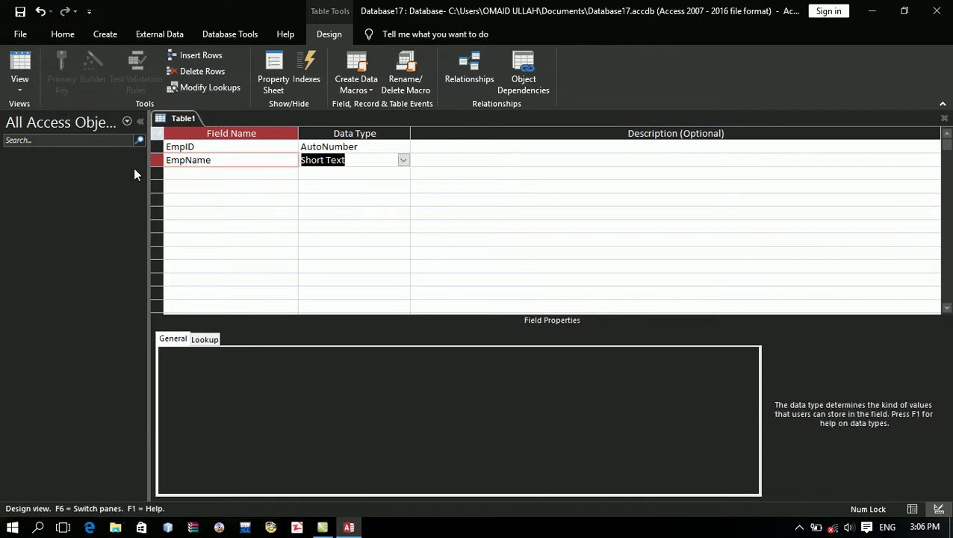
{"action": "key", "text": "Tab"}
{"action": "key", "text": "Tab"}
{"action": "key", "text": "shift+Tab"}
{"action": "key", "text": "Tab"}
{"action": "key", "text": "Tab"}
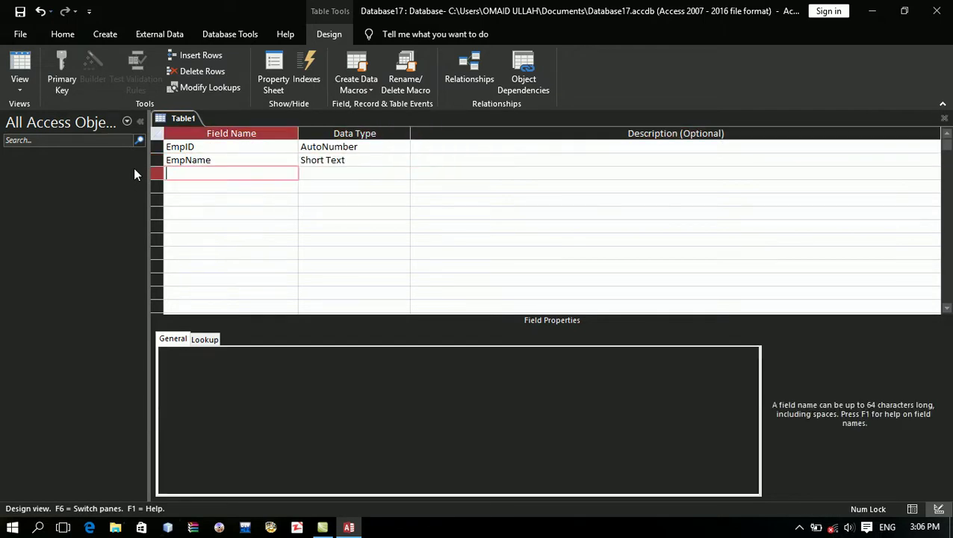
Step: Add Salary and Bonus fields with the Number data type
{"action": "key", "text": "Caps_Lock"}
{"action": "type", "text": "S"}
{"action": "key", "text": "Caps_Lock"}
{"action": "type", "text": "alary"}
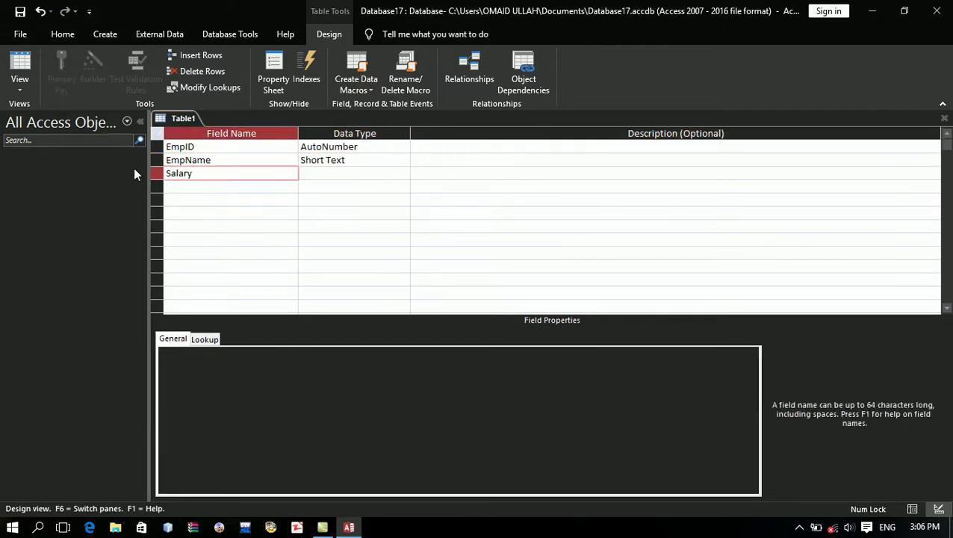
{"action": "key", "text": "Tab"}
{"action": "type", "text": "n"}
{"action": "key", "text": "Tab"}
{"action": "key", "text": "Tab"}
{"action": "key", "text": "Caps_Lock"}
{"action": "type", "text": "B"}
{"action": "key", "text": "Caps_Lock"}
{"action": "type", "text": "onus"}
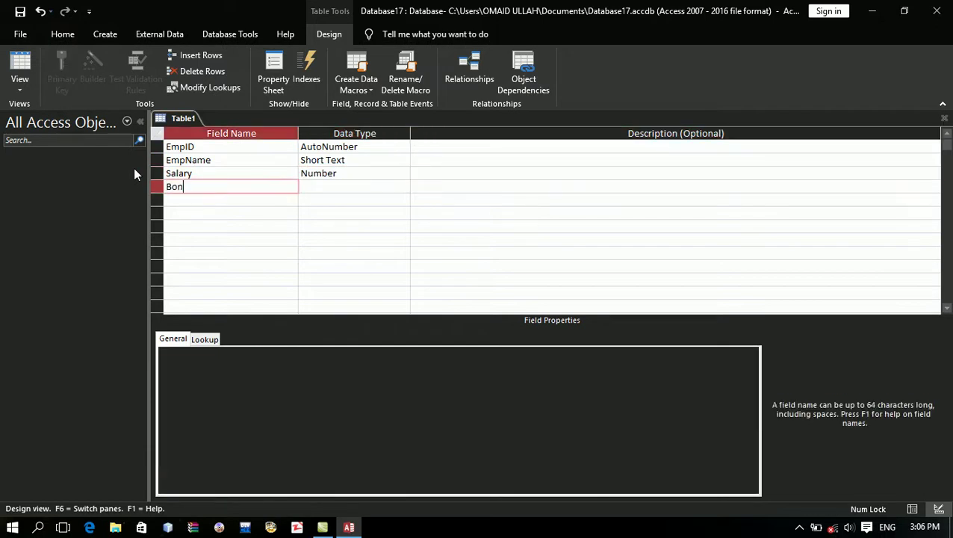
{"action": "key", "text": "Tab"}
{"action": "type", "text": "m"}
{"action": "key", "text": "BackSpace"}
{"action": "type", "text": "n"}
Step: Add an Exp field with the Number data type
{"action": "key", "text": "Tab"}
{"action": "key", "text": "Tab"}
{"action": "key", "text": "Caps_Lock"}
{"action": "type", "text": "E"}
{"action": "key", "text": "Caps_Lock"}
{"action": "type", "text": "xp"}
{"action": "key", "text": "Tab"}
{"action": "type", "text": "n"}
{"action": "key", "text": "BackSpace"}
Step: Add a Total field as Short Text, then delete its row
{"action": "key", "text": "BackSpace"}
{"action": "type", "text": "n"}
{"action": "key", "text": "Tab"}
{"action": "key", "text": "Tab"}
{"action": "key", "text": "Caps_Lock"}
{"action": "type", "text": "T"}
{"action": "key", "text": "Caps_Lock"}
{"action": "type", "text": "otal"}
{"action": "key", "text": "Tab"}
{"action": "key", "text": "BackSpace"}
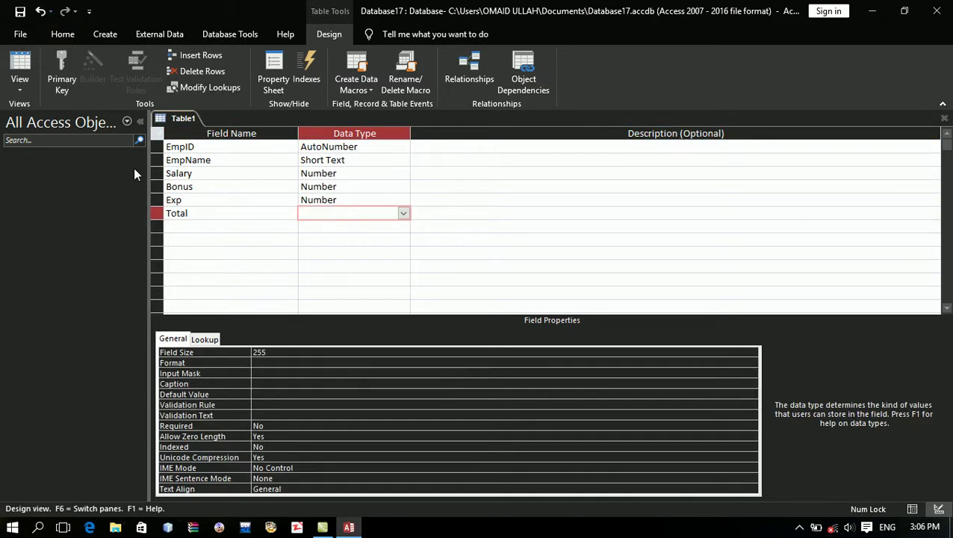
{"action": "key", "text": "Tab"}
{"action": "key", "text": "Return"}
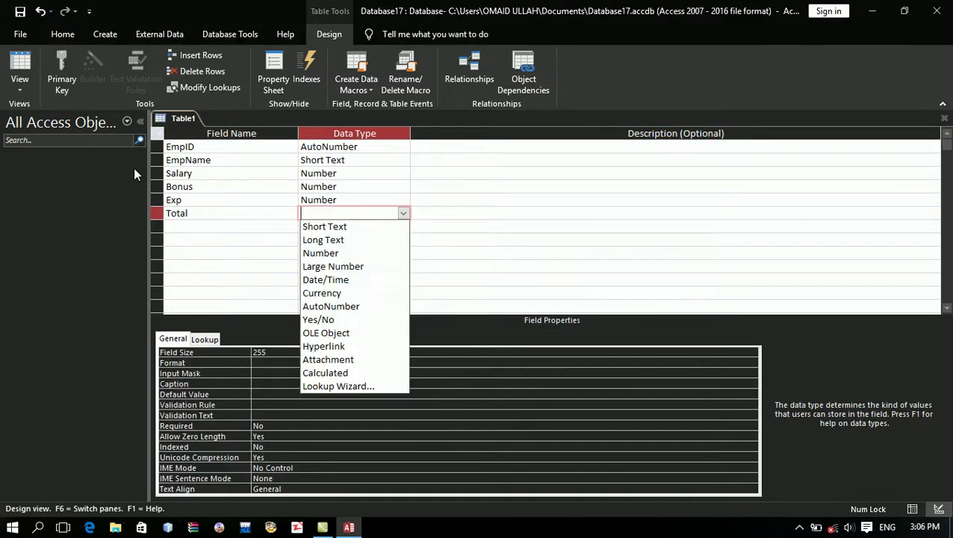
{"action": "left_click", "coordinate": [349, 225]}
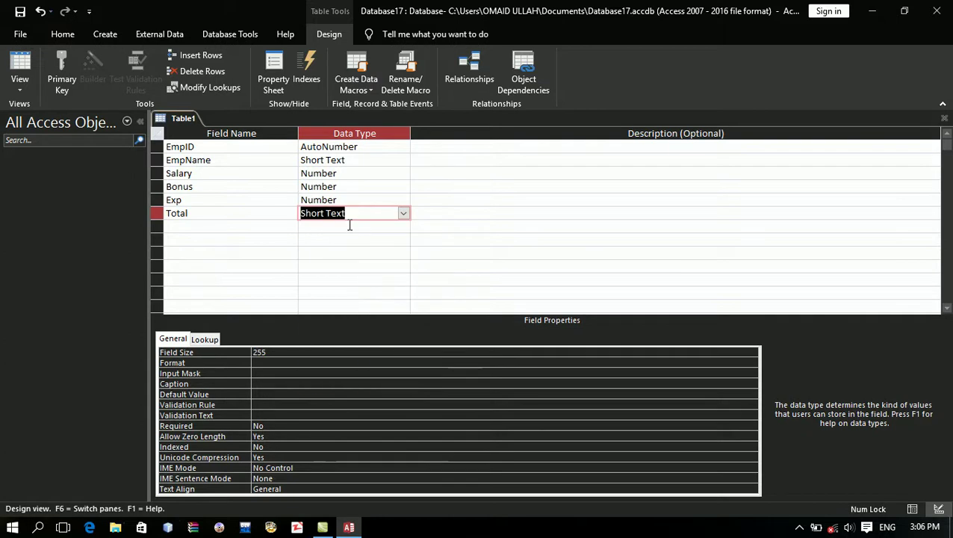
{"action": "key", "text": "shift+Tab"}
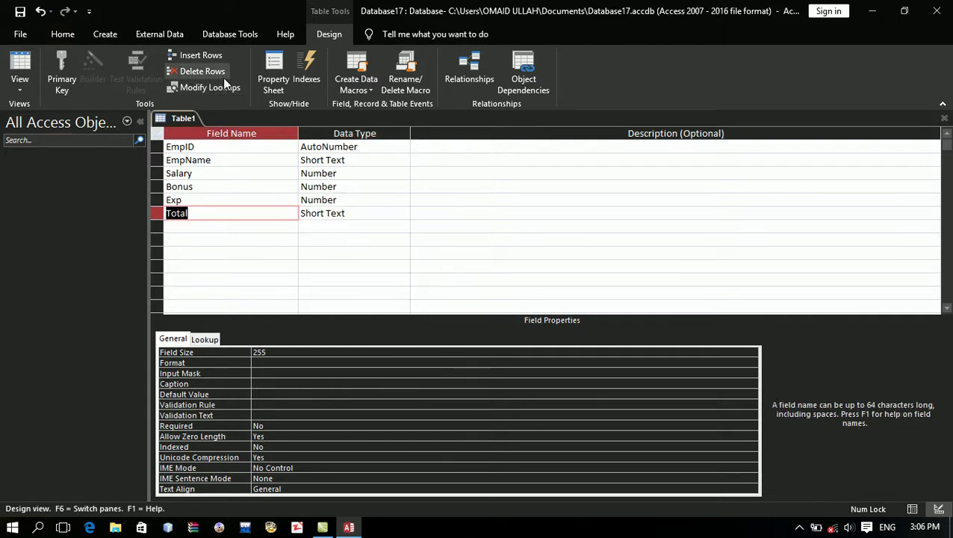
{"action": "left_click", "coordinate": [202, 72]}
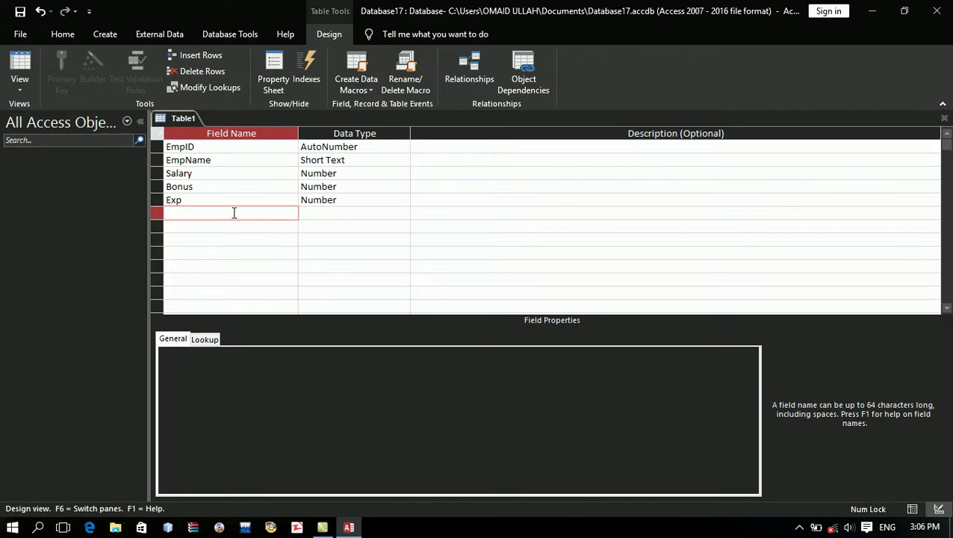
{"action": "key", "text": "Down"}
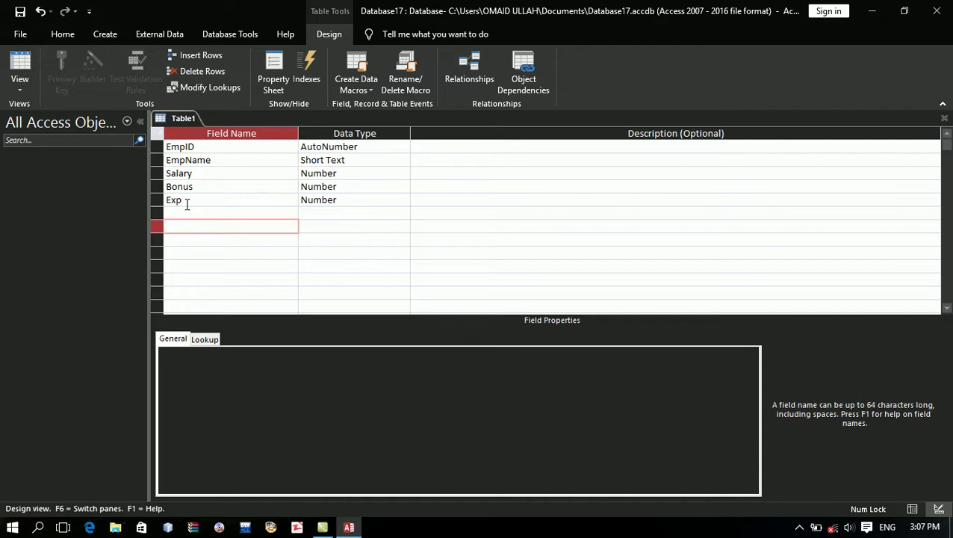
Step: Add a Phone field and set its data type to Short Text
{"action": "key", "text": "Caps_Lock"}
{"action": "type", "text": "P"}
{"action": "key", "text": "Caps_Lock"}
{"action": "type", "text": "hone"}
{"action": "key", "text": "Caps_Lock"}
{"action": "type", "text": "N"}
{"action": "key", "text": "Caps_Lock"}
{"action": "type", "text": "o"}
{"action": "key", "text": "BackSpace"}
{"action": "key", "text": "BackSpace"}
{"action": "key", "text": "Caps_Lock"}
{"action": "type", "text": "N"}
{"action": "key", "text": "Caps_Lock"}
{"action": "key", "text": "BackSpace"}
{"action": "key", "text": "BackSpace"}
{"action": "key", "text": "BackSpace"}
{"action": "key", "text": "Tab"}
{"action": "type", "text": "n"}
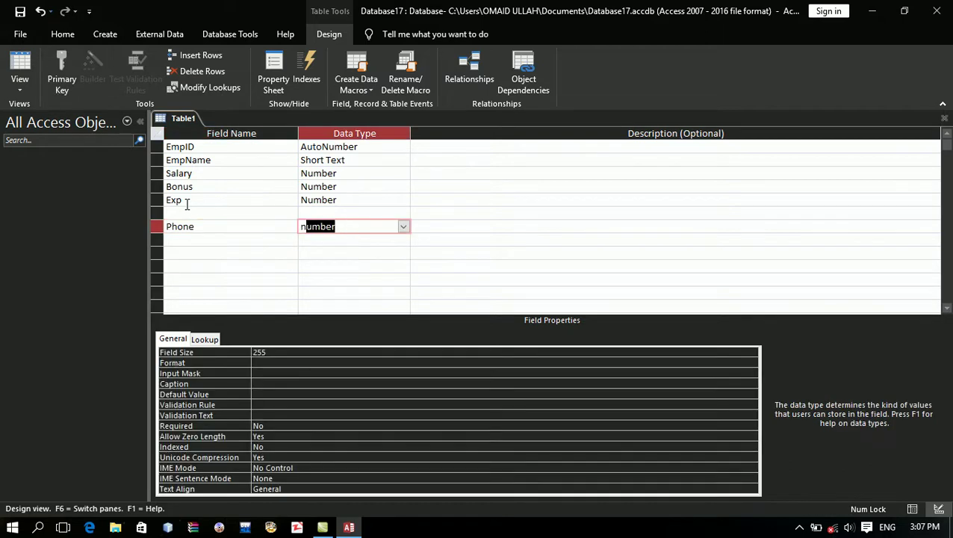
{"action": "key", "text": "Tab"}
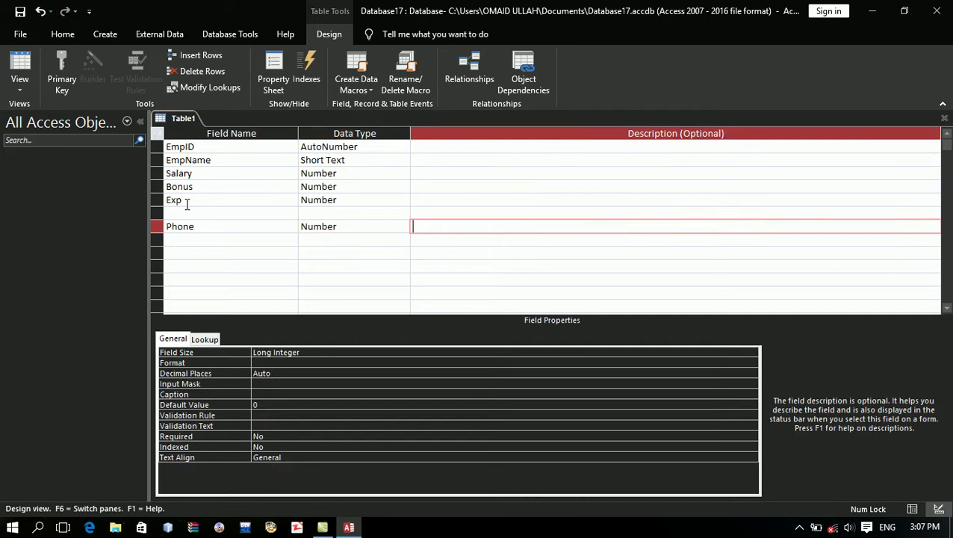
{"action": "key", "text": "shift+Tab"}
{"action": "type", "text": "sh"}
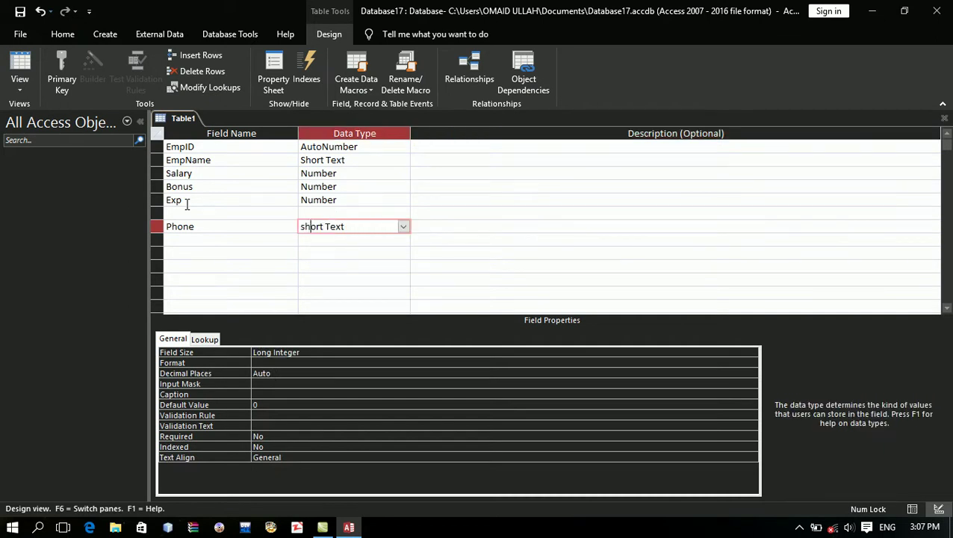
Step: Save the table under the name EmpInfo
{"action": "key", "text": "ctrl+s"}
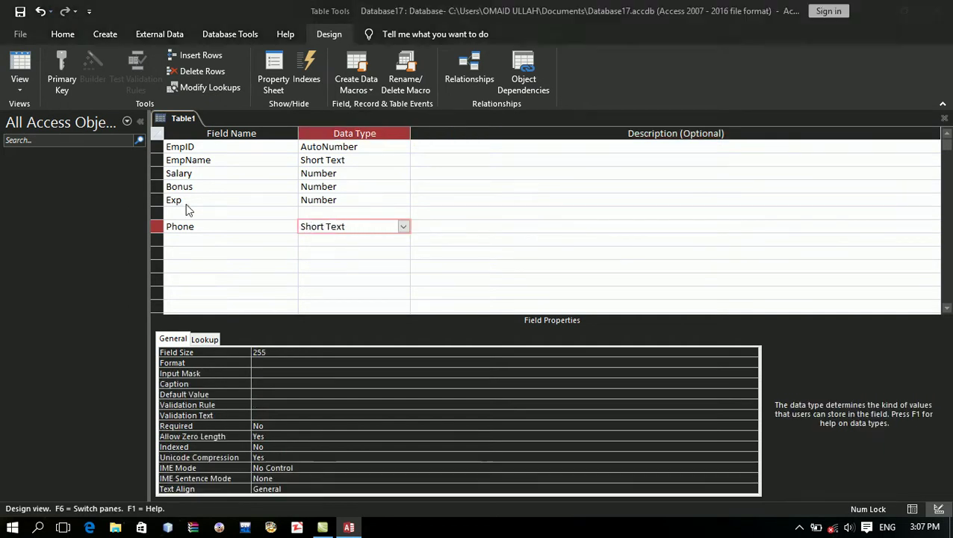
{"action": "type", "text": "EmpInfo"}
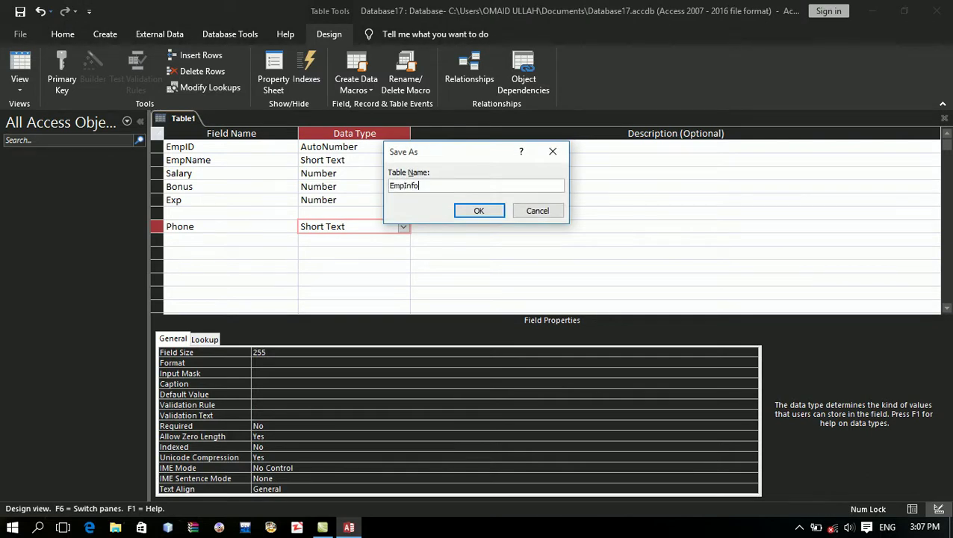
{"action": "key", "text": "Return"}
{"action": "key", "text": "Return"}
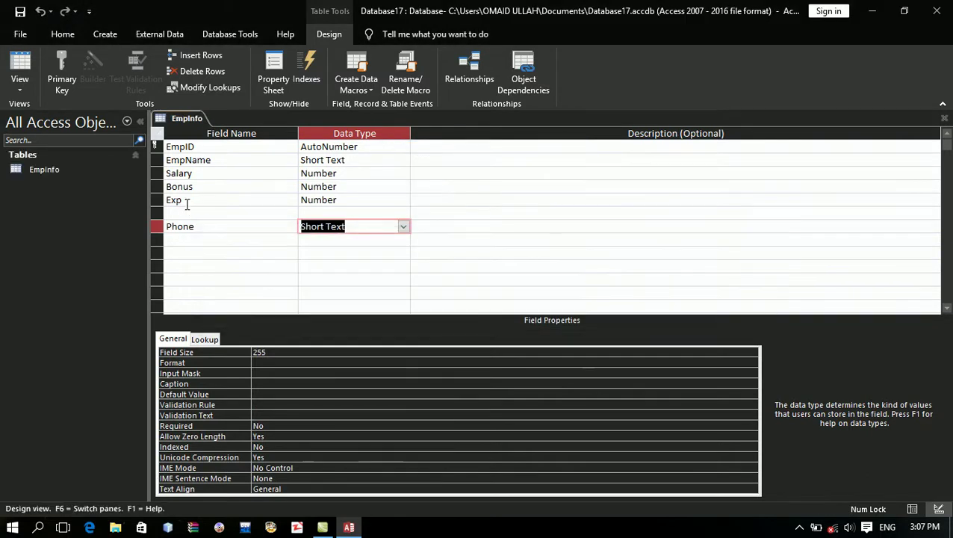
Step: Add a Total field in the row below Exp with the Calculated data type
{"action": "left_click", "coordinate": [186, 204]}
{"action": "left_click", "coordinate": [198, 215]}
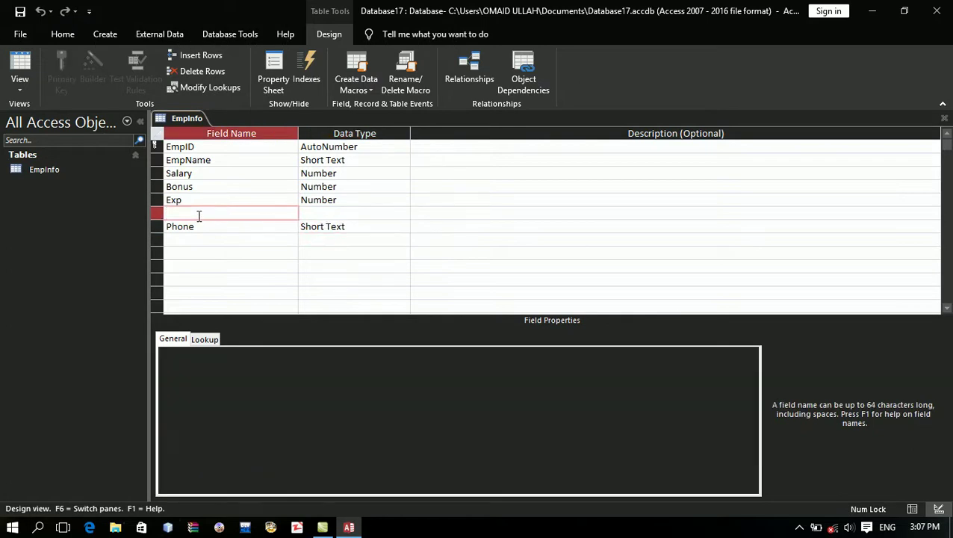
{"action": "type", "text": "Total"}
{"action": "key", "text": "Tab"}
{"action": "key", "text": "Caps_Lock"}
{"action": "type", "text": "C"}
{"action": "key", "text": "Caps_Lock"}
{"action": "type", "text": "a"}
{"action": "key", "text": "Return"}
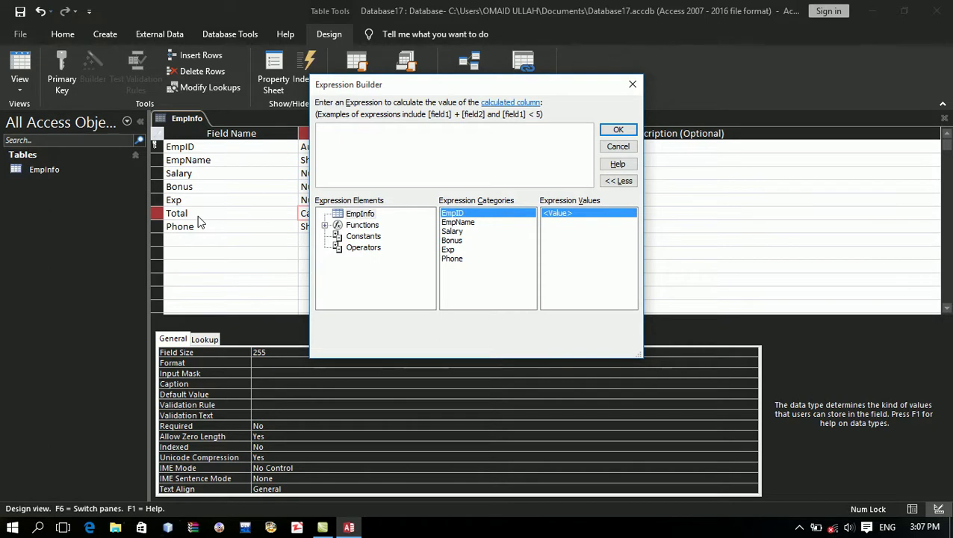
Step: Build the expression [Salary]+[Bonus]-[Exp] in Expression Builder and accept it
{"action": "double_click", "coordinate": [454, 233]}
{"action": "type", "text": "+"}
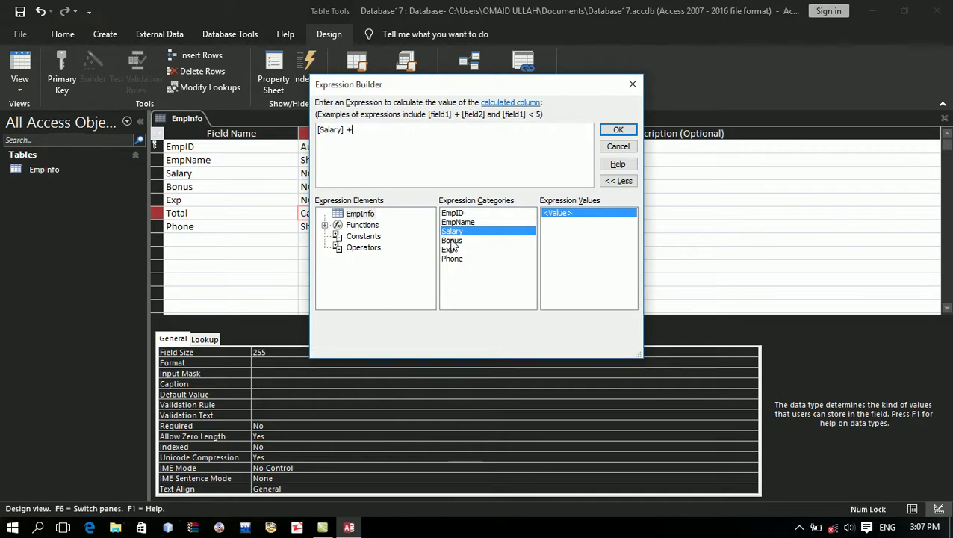
{"action": "double_click", "coordinate": [452, 239]}
{"action": "type", "text": "-"}
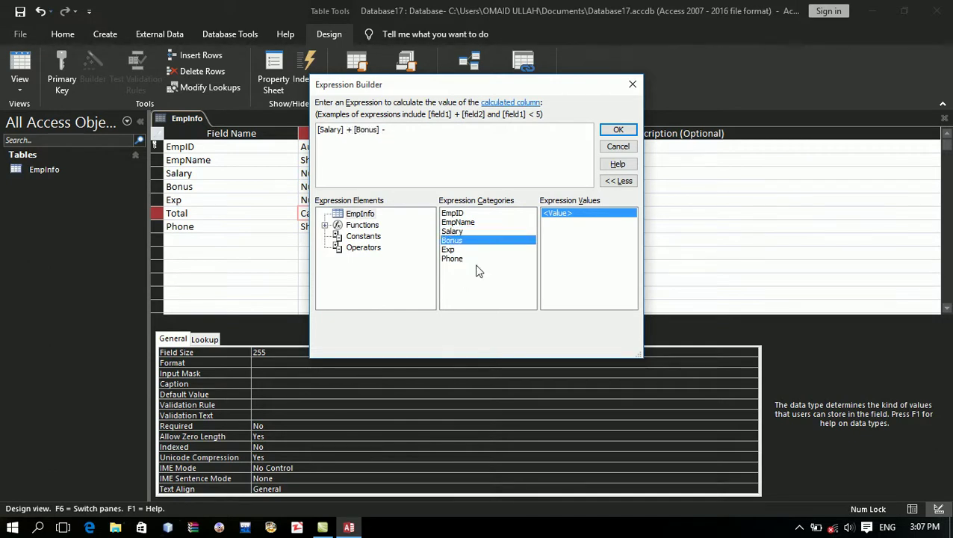
{"action": "double_click", "coordinate": [463, 249]}
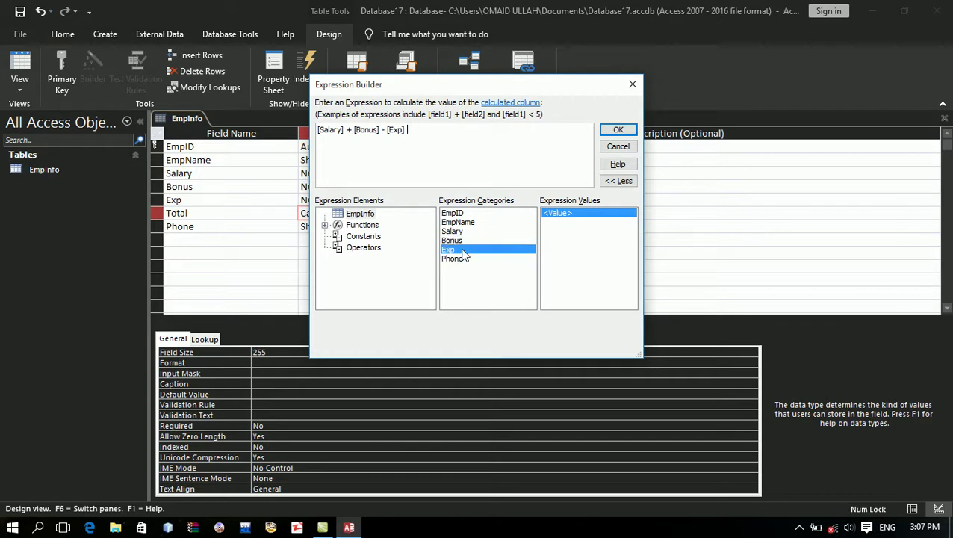
{"action": "left_click", "coordinate": [619, 130]}
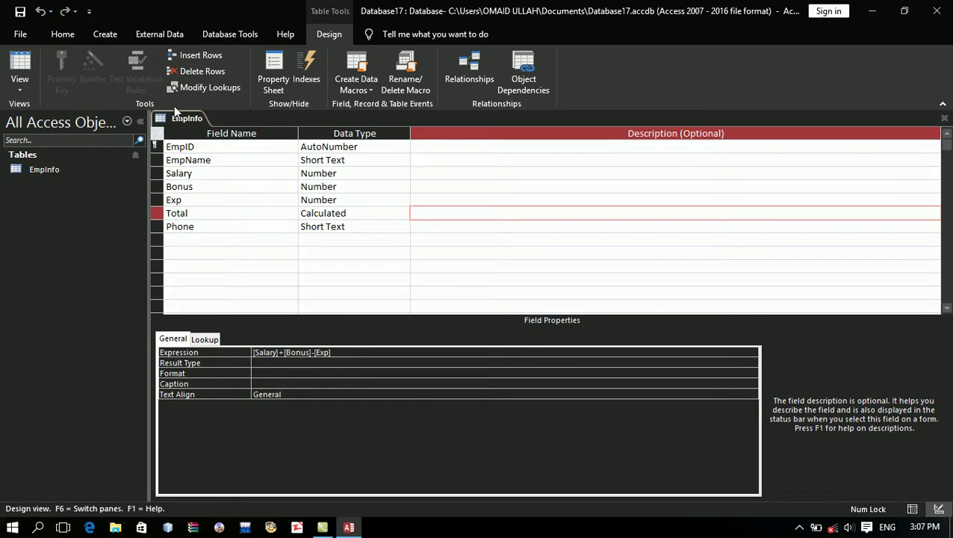
Step: Open EmpInfo's datasheet and enter a test employee with Salary 12000, Bonus 4000, Exp 5000
{"action": "key", "text": "ctrl+w"}
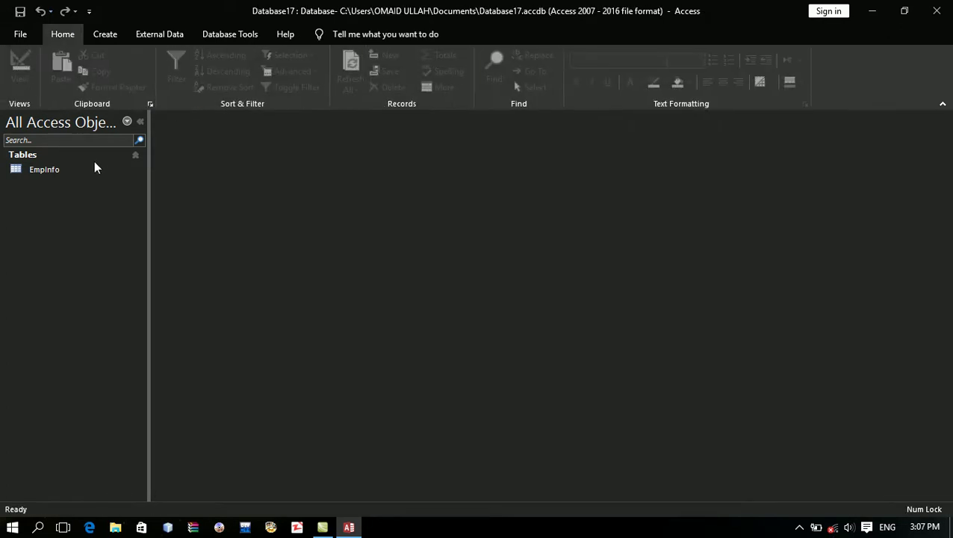
{"action": "left_click", "coordinate": [83, 170]}
{"action": "double_click", "coordinate": [84, 169]}
{"action": "key", "text": "Tab"}
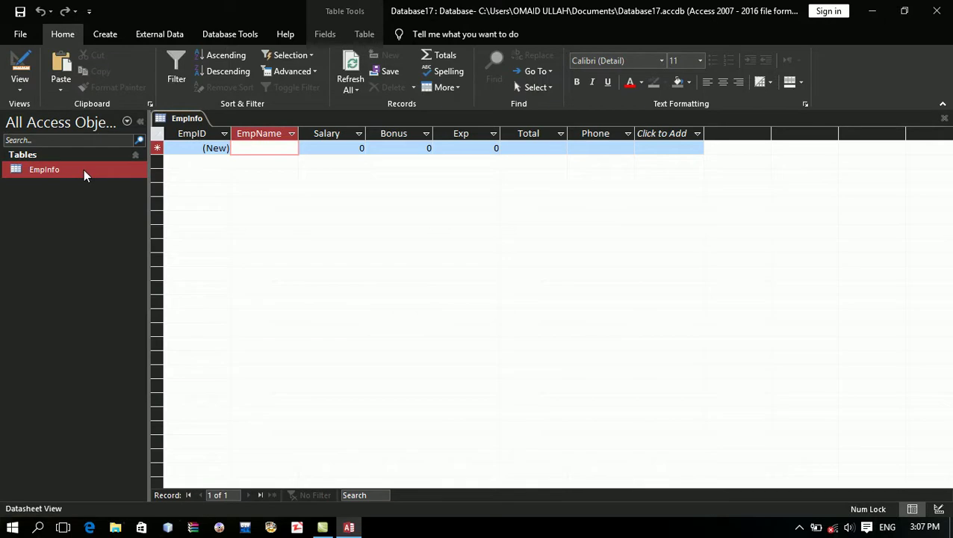
{"action": "type", "text": "Ahmad"}
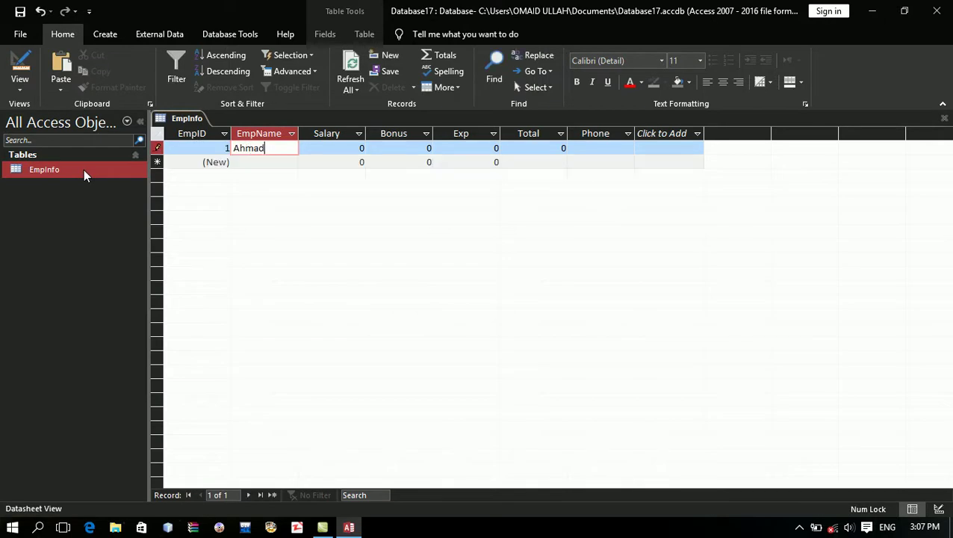
{"action": "key", "text": "Tab"}
{"action": "key", "text": "Caps_Lock"}
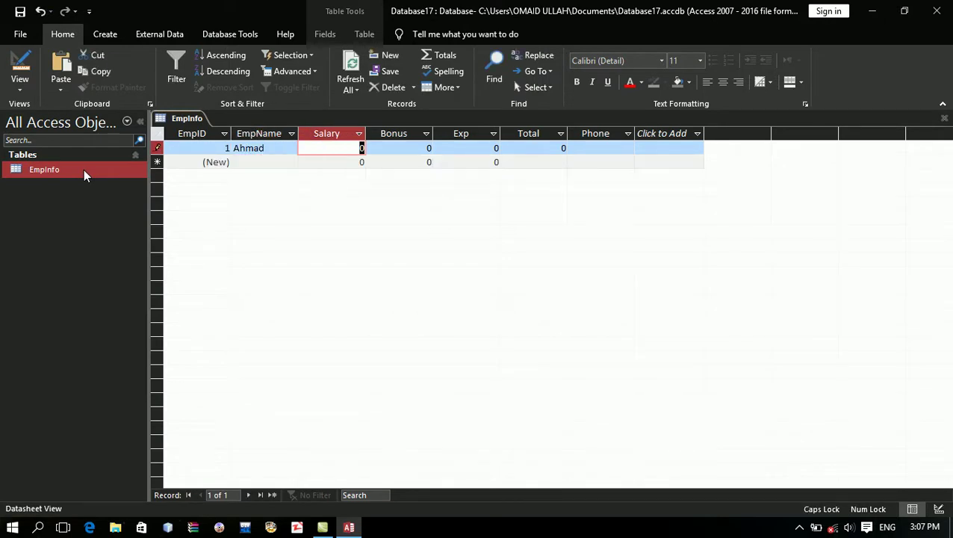
{"action": "type", "text": "12000"}
{"action": "key", "text": "Tab"}
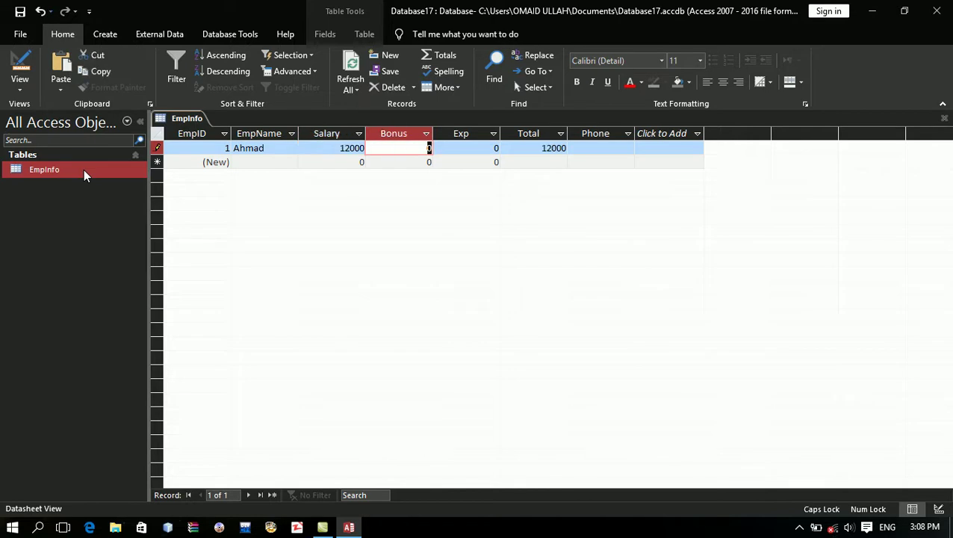
{"action": "type", "text": "4000"}
{"action": "key", "text": "Tab"}
{"action": "type", "text": "5000"}
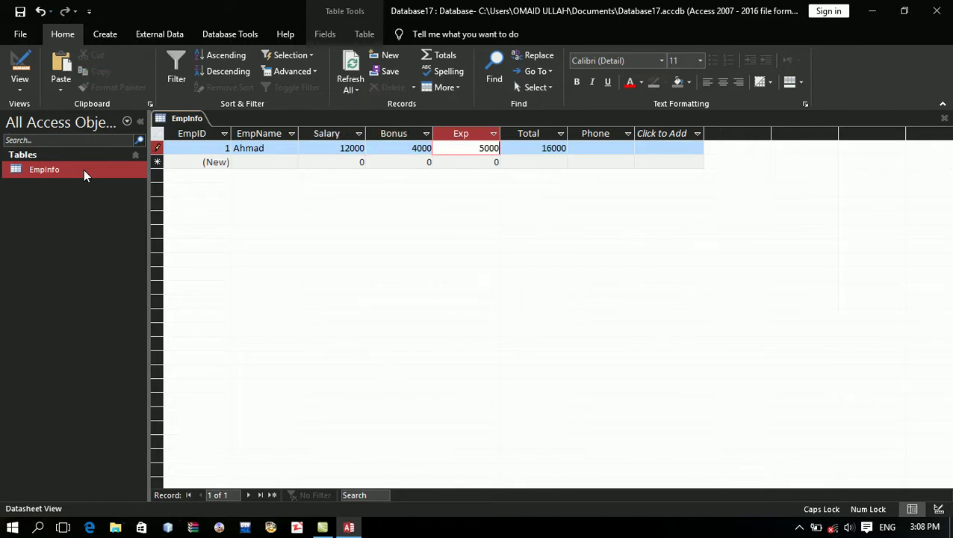
{"action": "key", "text": "Tab"}
{"action": "key", "text": "Tab"}
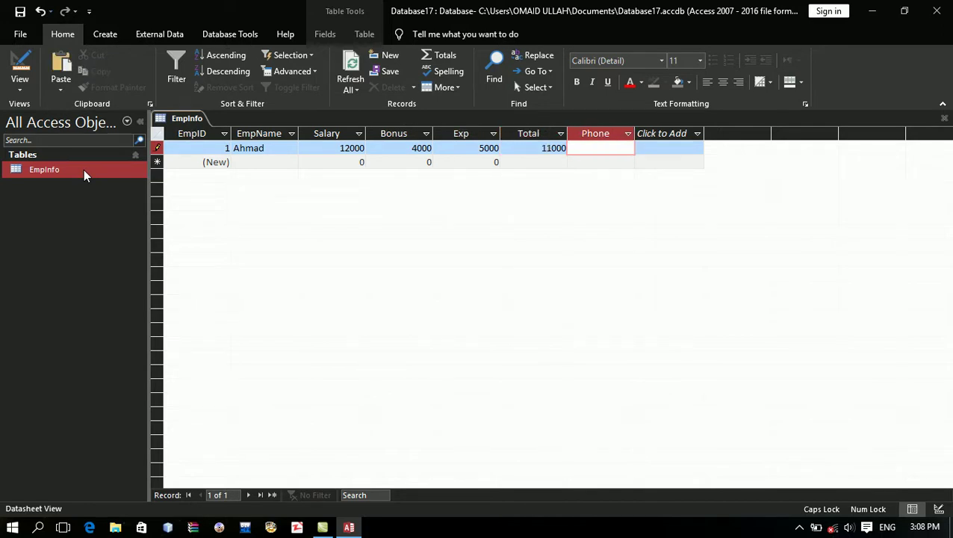
Step: Delete the test record and switch EmpInfo to Design View
{"action": "left_click", "coordinate": [156, 148]}
{"action": "key", "text": "Delete"}
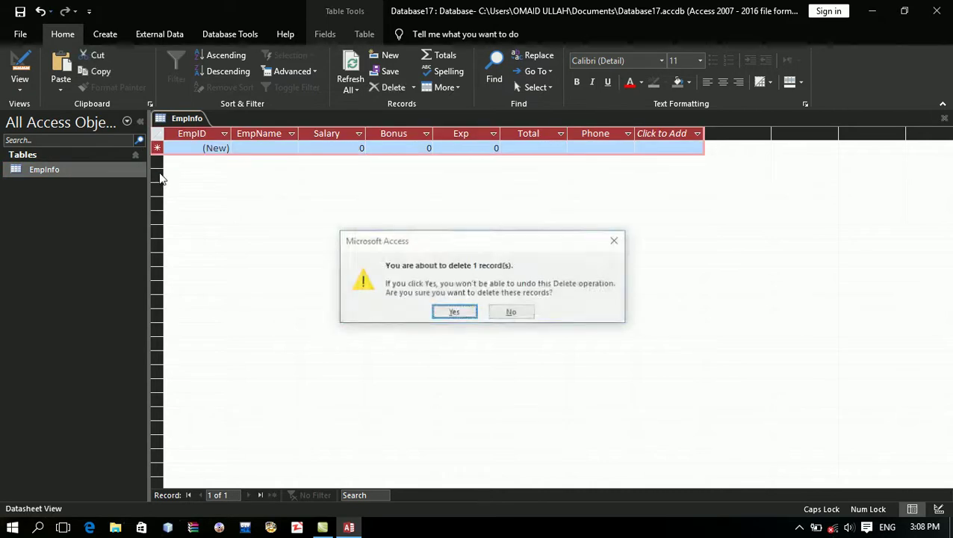
{"action": "key", "text": "Return"}
{"action": "left_click", "coordinate": [256, 148]}
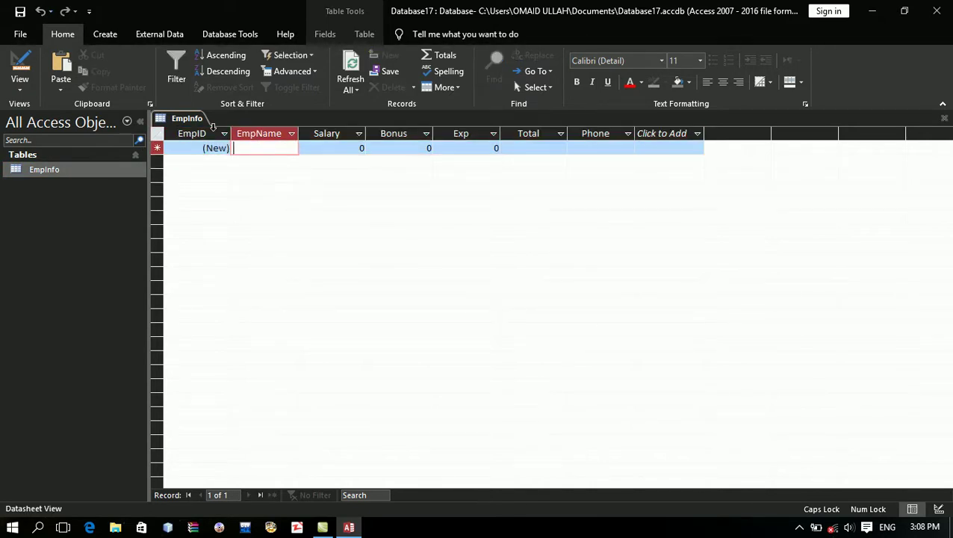
{"action": "left_click", "coordinate": [20, 66]}
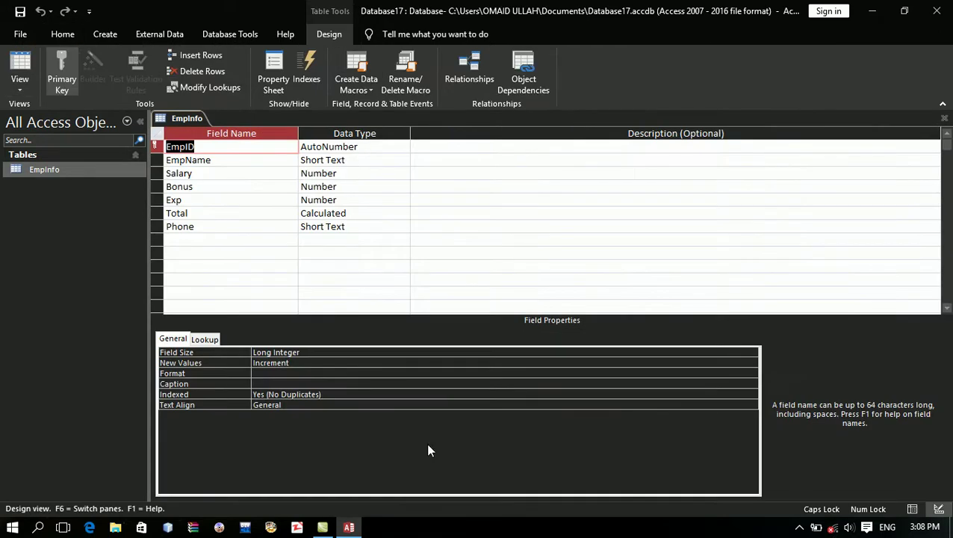
Step: Set EmpName's Input Mask to >??????, save, and switch to Datasheet View
{"action": "left_click", "coordinate": [347, 160]}
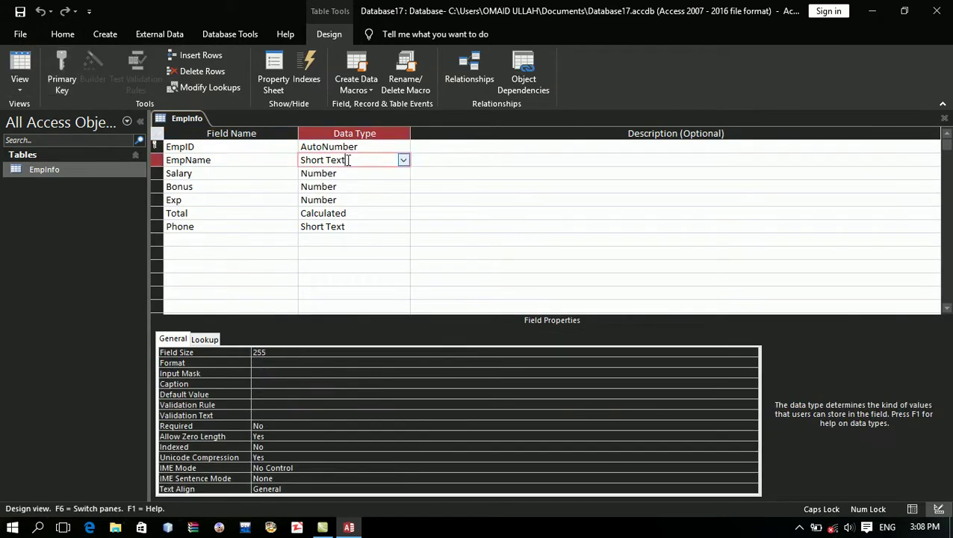
{"action": "left_click", "coordinate": [266, 371]}
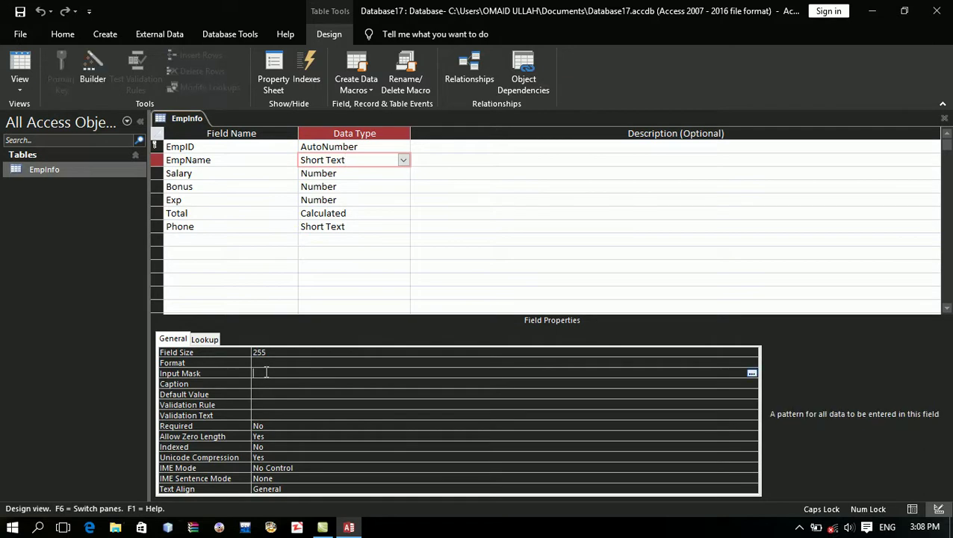
{"action": "type", "text": ">??????"}
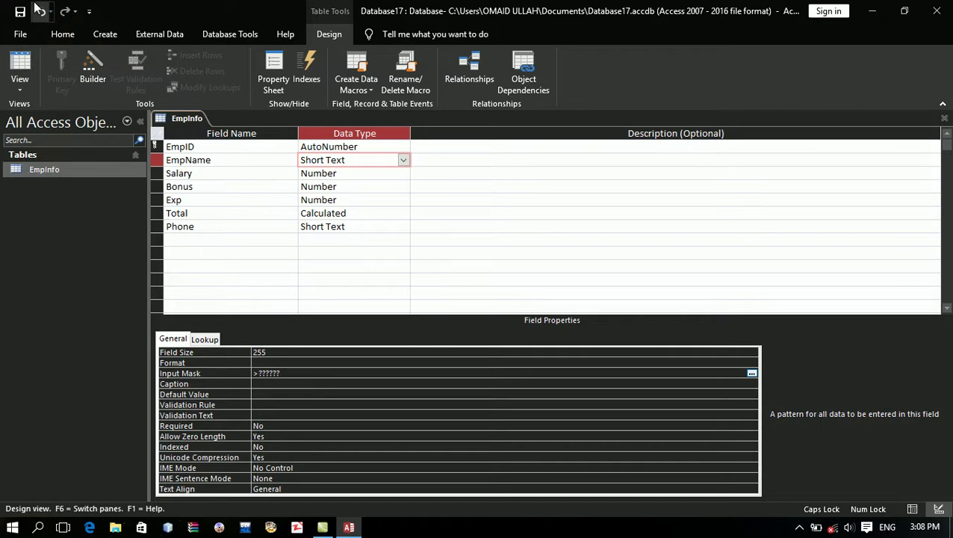
{"action": "left_click", "coordinate": [20, 10]}
{"action": "left_click", "coordinate": [21, 60]}
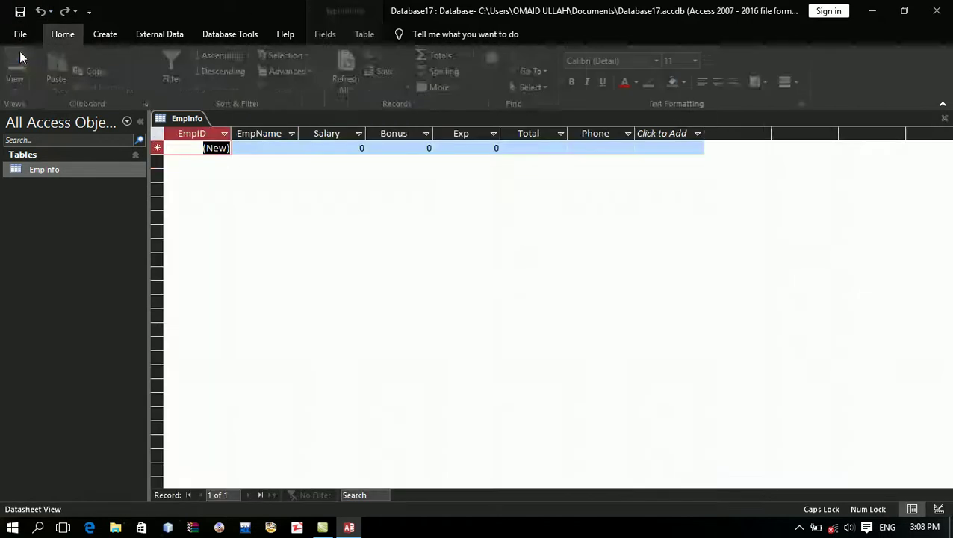
Step: Enter a trial name in EmpName, delete that test record, and reopen Design View
{"action": "key", "text": "Caps_Lock"}
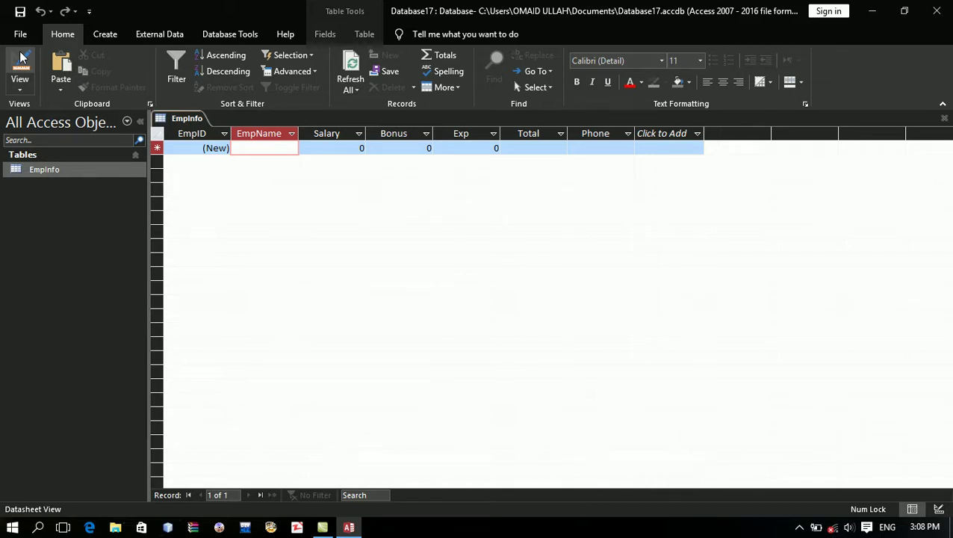
{"action": "type", "text": "EHANS"}
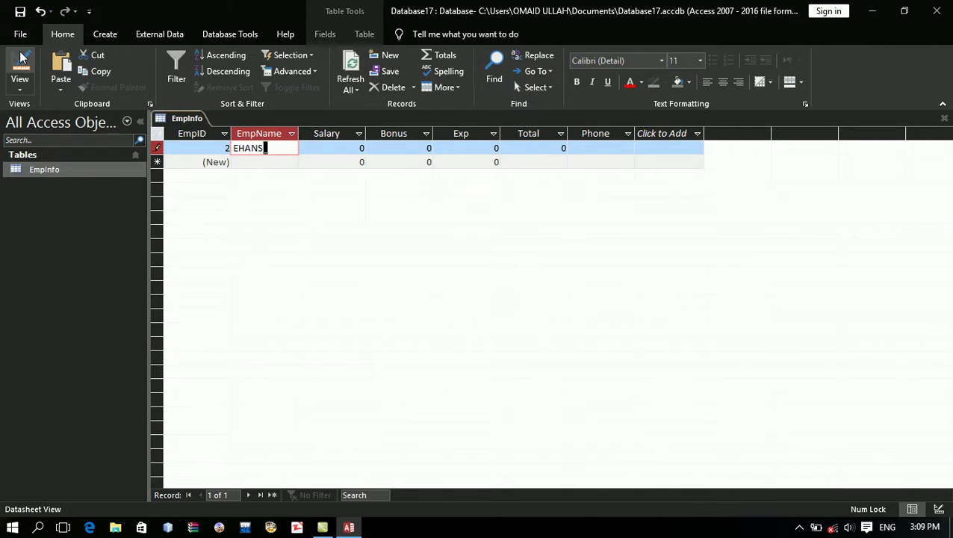
{"action": "key", "text": "BackSpace"}
{"action": "key", "text": "BackSpace"}
{"action": "key", "text": "BackSpace"}
{"action": "type", "text": "SAN"}
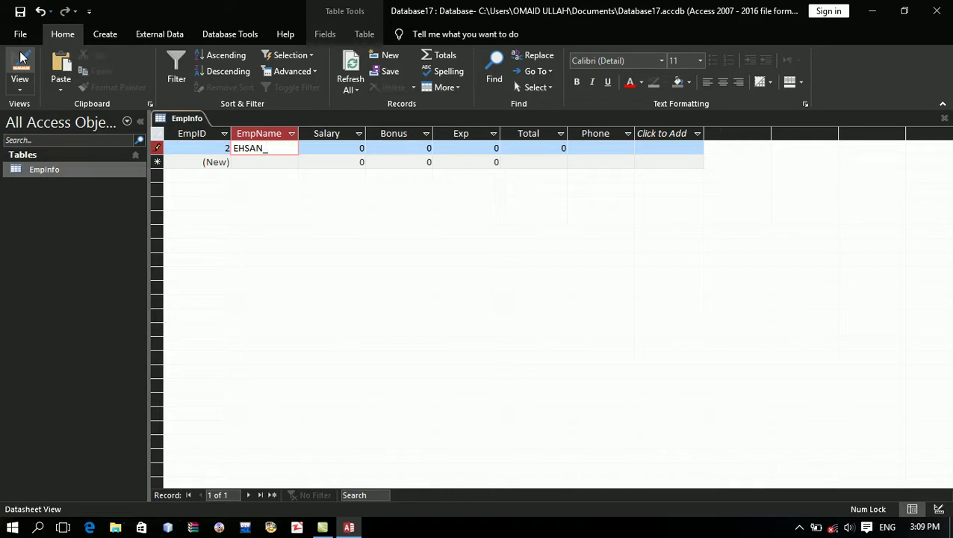
{"action": "key", "text": "Tab"}
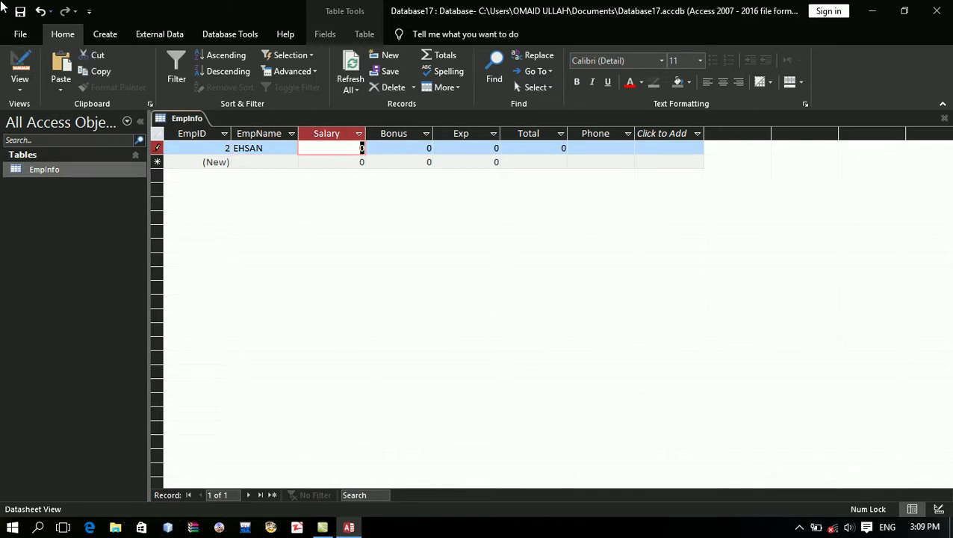
{"action": "left_click", "coordinate": [158, 148]}
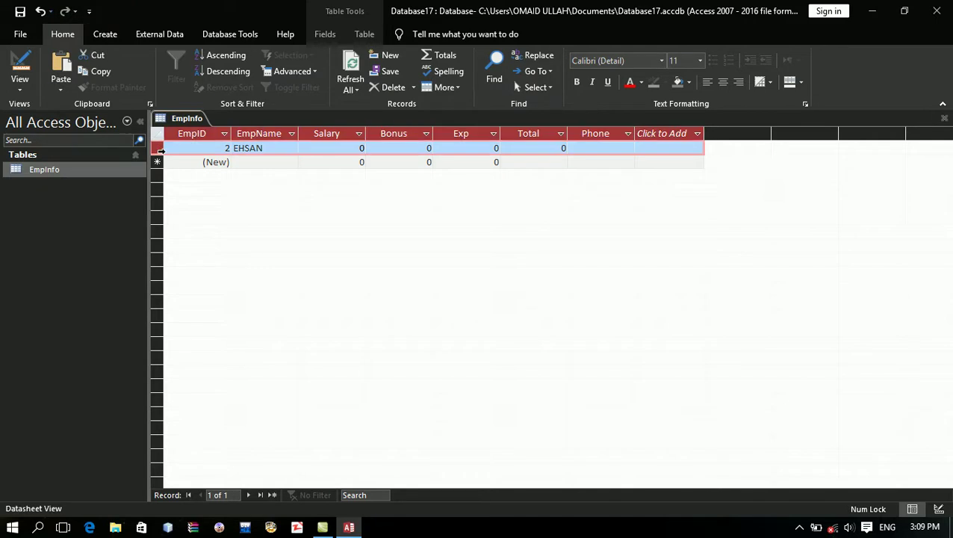
{"action": "key", "text": "Delete"}
{"action": "key", "text": "Return"}
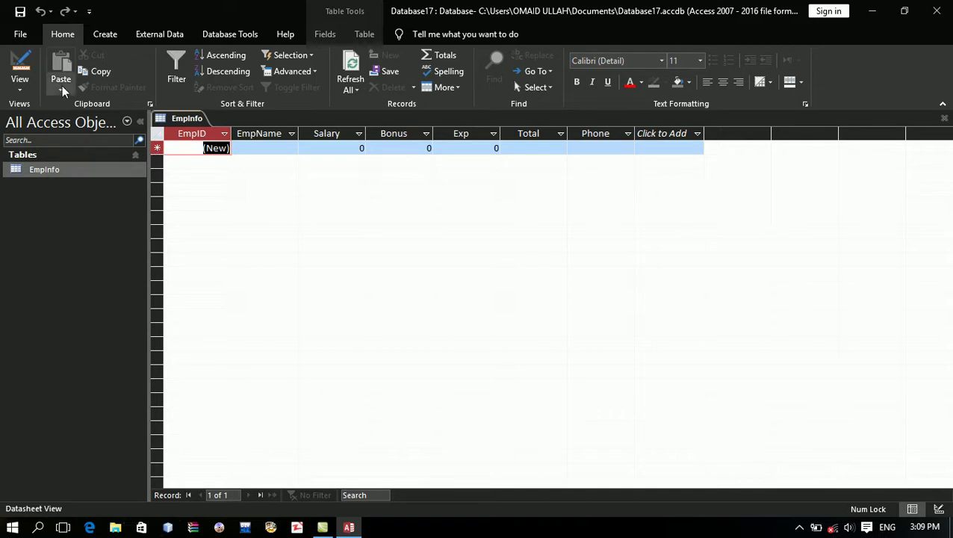
{"action": "left_click", "coordinate": [35, 67]}
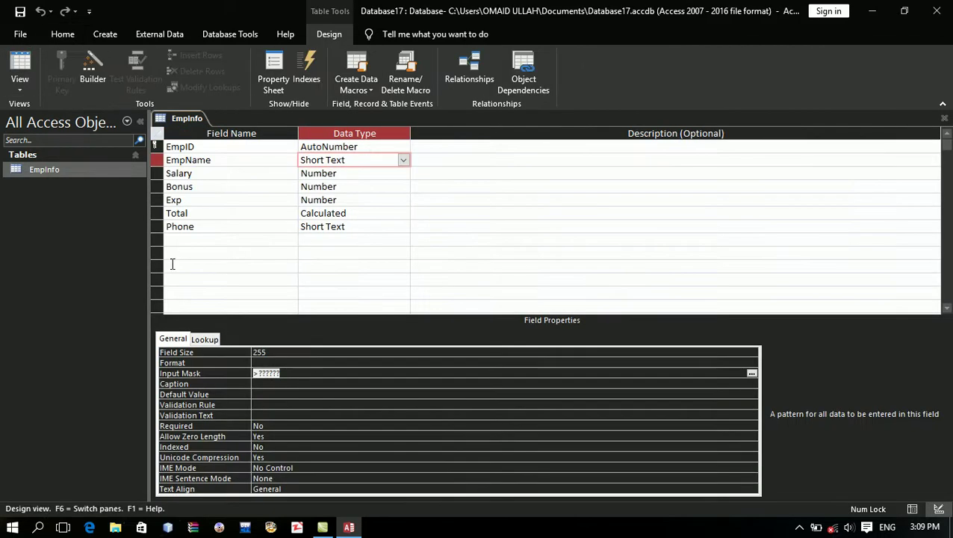
Step: Replace EmpName's Input Mask with one starting <?> and switch to Datasheet View
{"action": "left_click", "coordinate": [313, 372]}
{"action": "key", "text": "BackSpace"}
{"action": "key", "text": "BackSpace"}
{"action": "key", "text": "BackSpace"}
{"action": "key", "text": "BackSpace"}
{"action": "key", "text": "BackSpace"}
{"action": "key", "text": "BackSpace"}
{"action": "type", "text": ">"}
{"action": "type", "text": "?"}
{"action": "type", "text": ">"}
{"action": "key", "text": "BackSpace"}
{"action": "key", "text": "BackSpace"}
{"action": "key", "text": "BackSpace"}
{"action": "type", "text": "<"}
{"action": "type", "text": "?"}
{"action": "type", "text": "<"}
{"action": "type", "text": ">"}
{"action": "type", "text": "???????"}
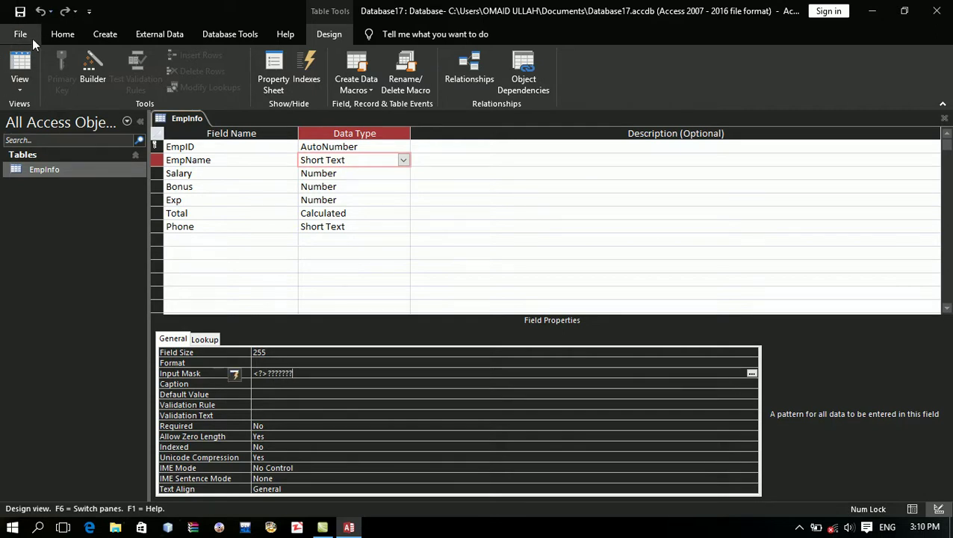
{"action": "left_click", "coordinate": [30, 53]}
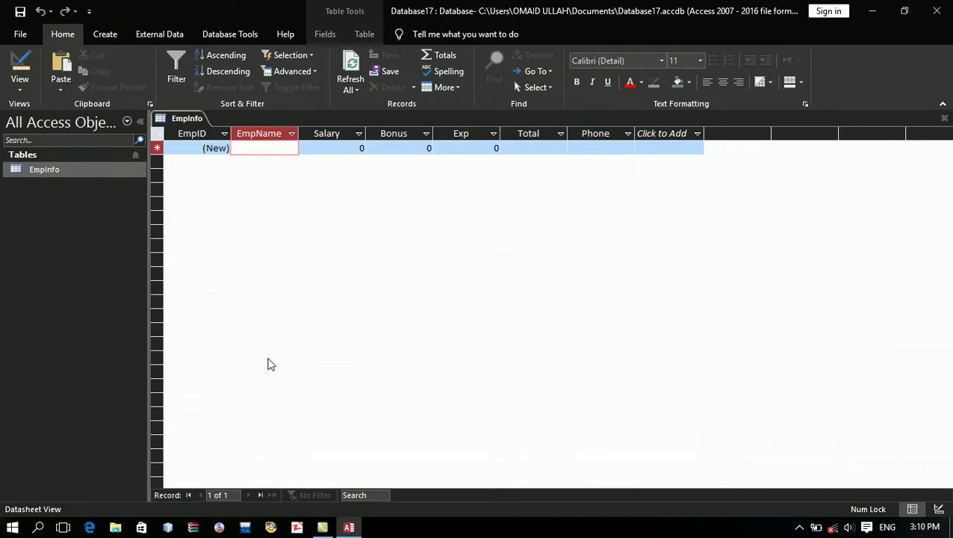
Step: Type trial letters into the new record's EmpName, then erase them
{"action": "type", "text": "a"}
{"action": "key", "text": "BackSpace"}
{"action": "key", "text": "Caps_Lock"}
{"action": "key", "text": "Caps_Lock"}
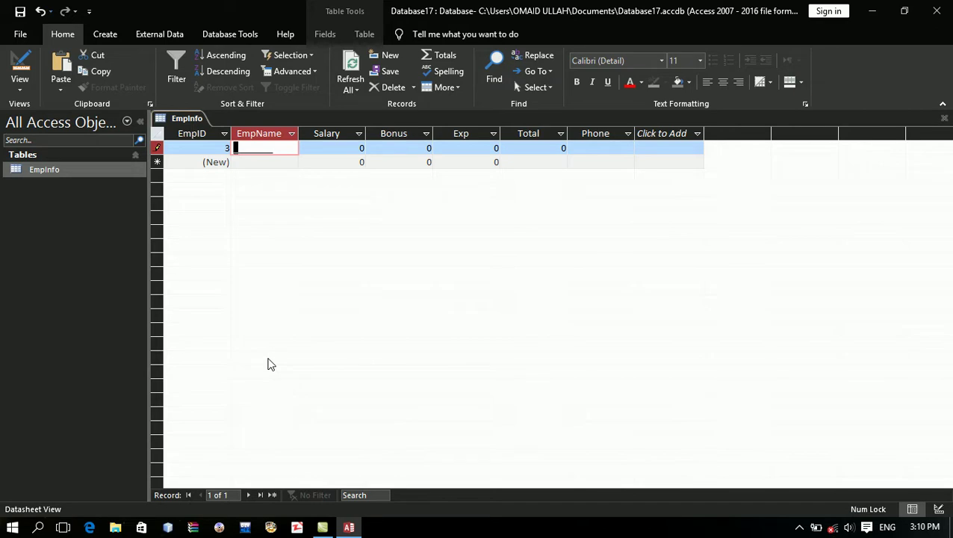
{"action": "type", "text": "eHANSD"}
{"action": "key", "text": "BackSpace"}
{"action": "key", "text": "BackSpace"}
{"action": "key", "text": "BackSpace"}
{"action": "key", "text": "BackSpace"}
{"action": "key", "text": "BackSpace"}
{"action": "key", "text": "BackSpace"}
Step: In Design View, change EmpName's Input Mask to >?<??????? and save the design
{"action": "left_click", "coordinate": [20, 66]}
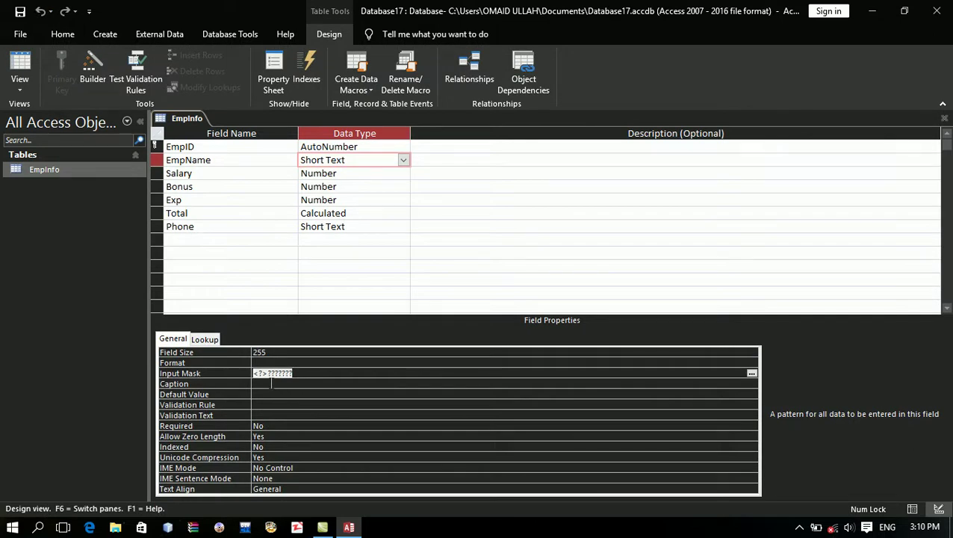
{"action": "key", "text": "Up"}
{"action": "key", "text": "Down"}
{"action": "key", "text": "Up"}
{"action": "key", "text": "Down"}
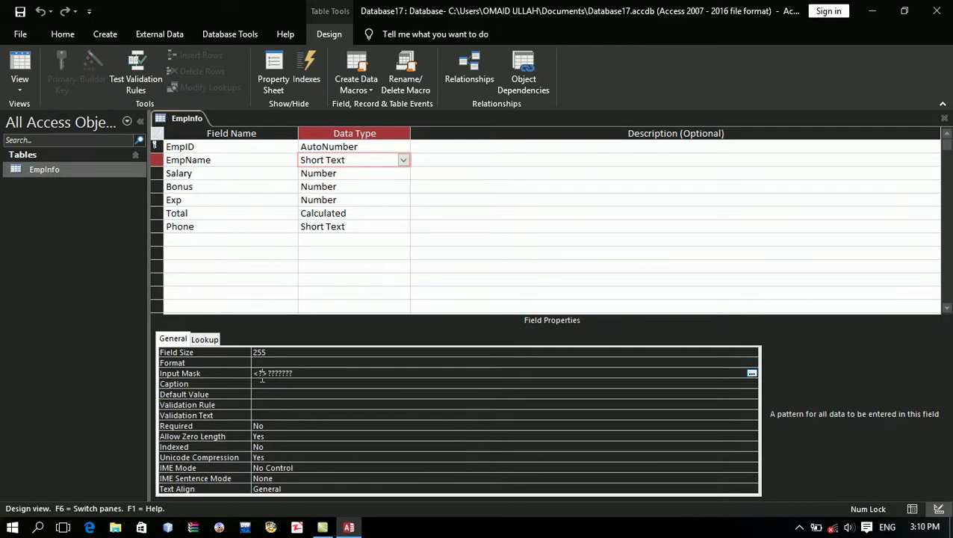
{"action": "key", "text": "BackSpace"}
{"action": "type", "text": ">"}
{"action": "key", "text": "BackSpace"}
{"action": "type", "text": "<"}
{"action": "key", "text": "Down"}
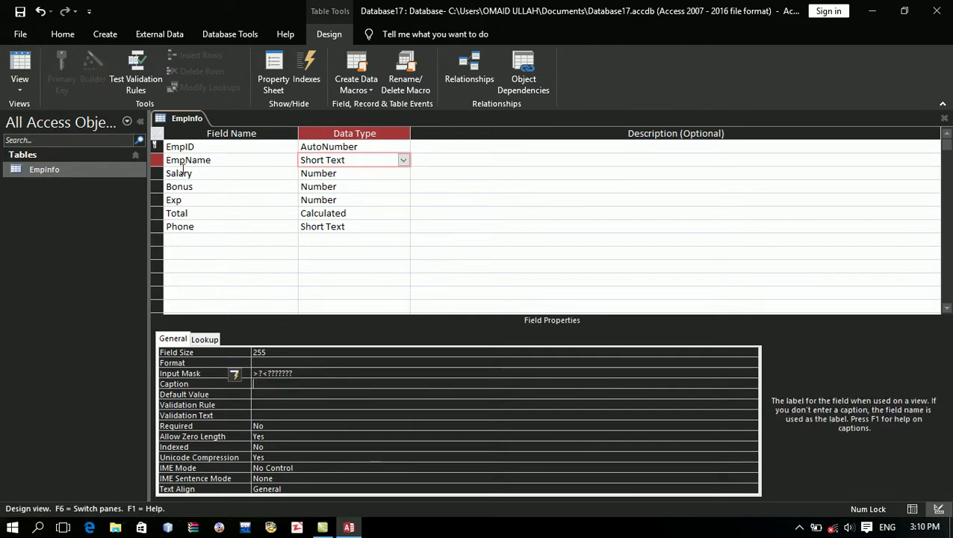
{"action": "left_click", "coordinate": [20, 11]}
Step: In Datasheet View, test the EmpName mask by entering two test employee names
{"action": "left_click", "coordinate": [20, 69]}
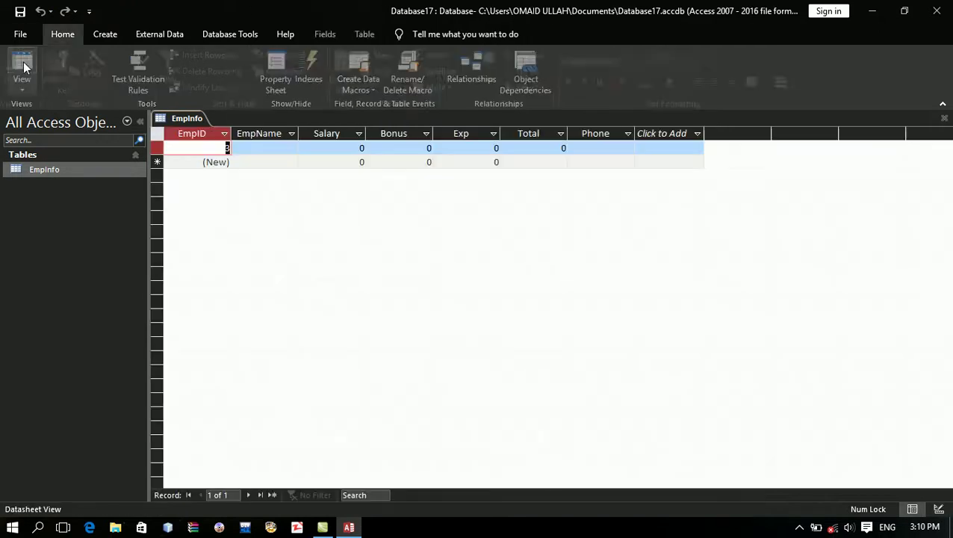
{"action": "key", "text": "Tab"}
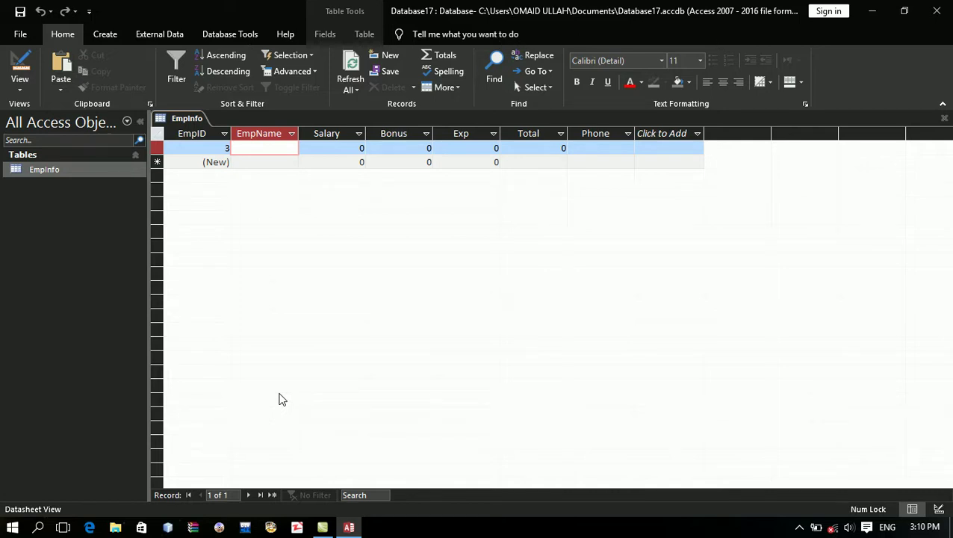
{"action": "type", "text": "Eah"}
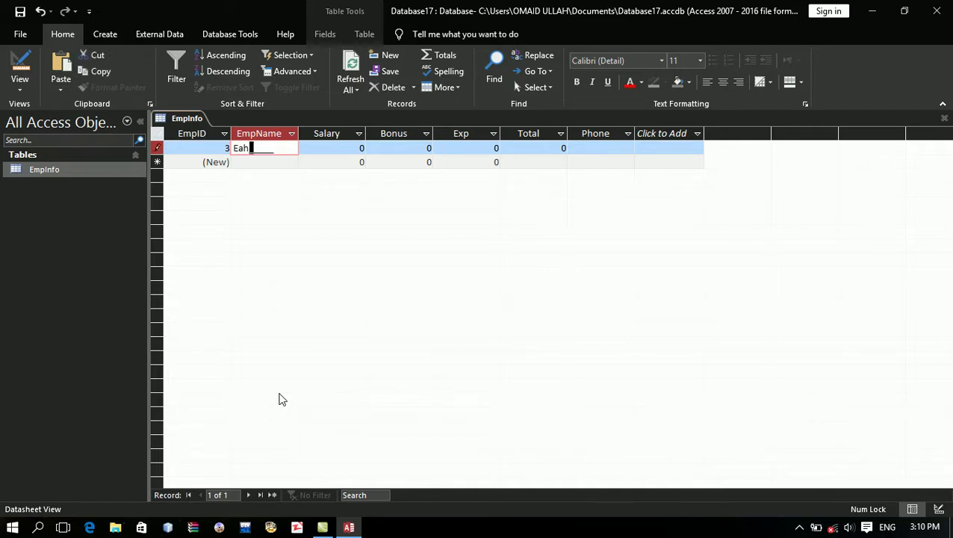
{"action": "key", "text": "BackSpace"}
{"action": "key", "text": "BackSpace"}
{"action": "type", "text": "hsan"}
{"action": "key", "text": "Tab"}
{"action": "key", "text": "Down"}
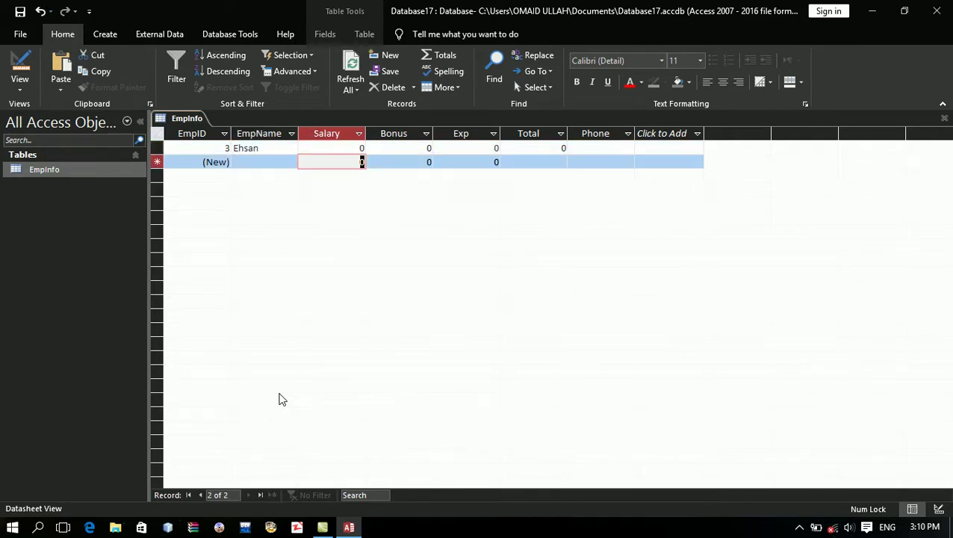
{"action": "key", "text": "shift+Tab"}
{"action": "type", "text": "Ahamd"}
{"action": "key", "text": "BackSpace"}
{"action": "key", "text": "BackSpace"}
{"action": "key", "text": "BackSpace"}
{"action": "key", "text": "BackSpace"}
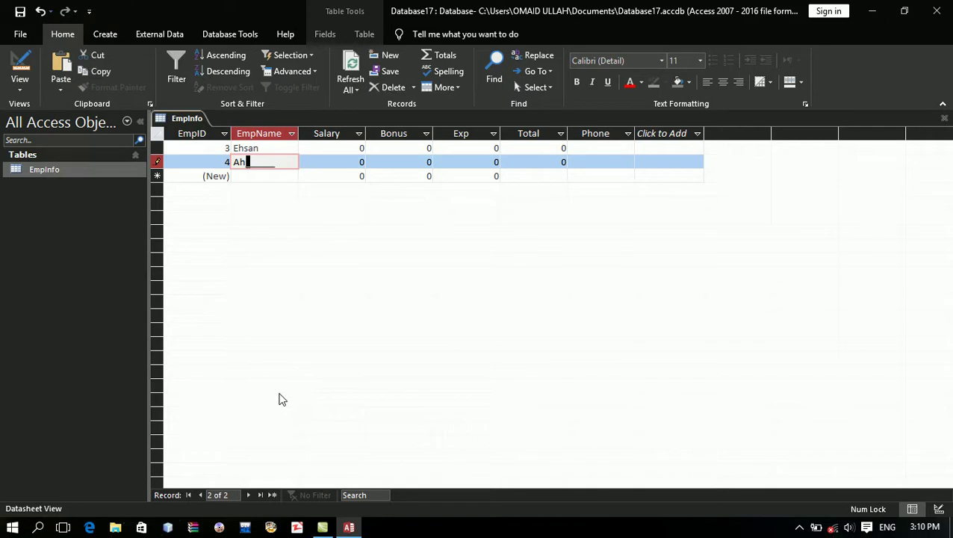
{"action": "type", "text": "hmad"}
Step: Delete both test records and return to Design view
{"action": "left_click_drag", "start_coordinate": [159, 148], "coordinate": [159, 161]}
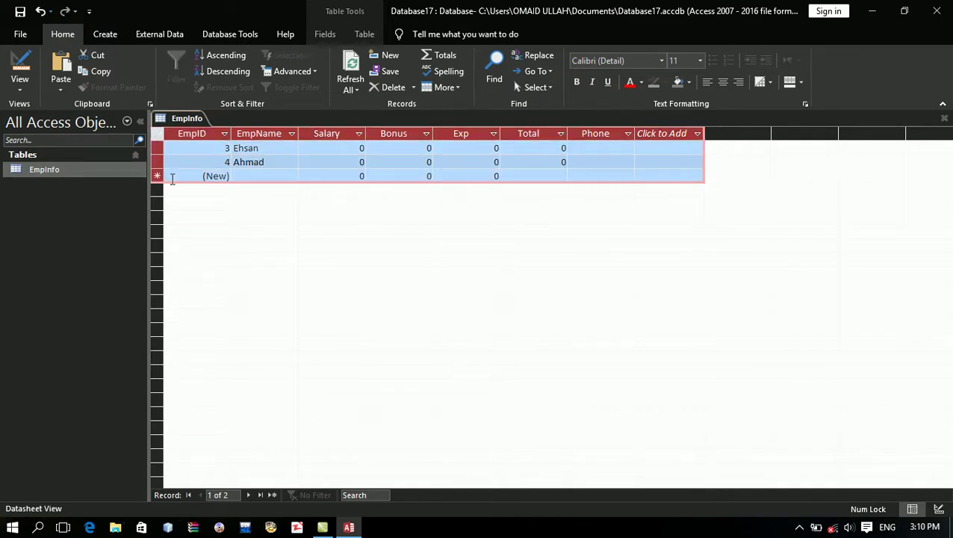
{"action": "key", "text": "Delete"}
{"action": "key", "text": "Return"}
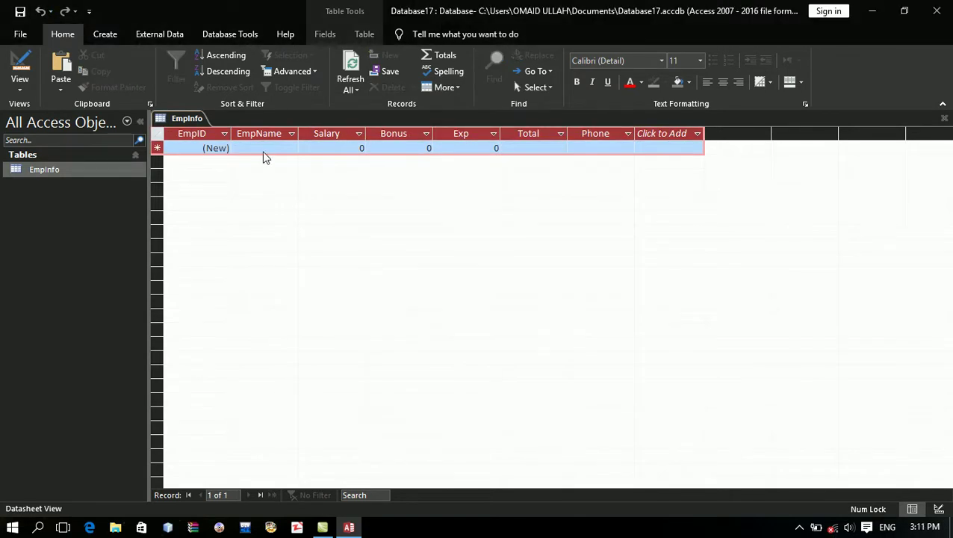
{"action": "left_click", "coordinate": [261, 149]}
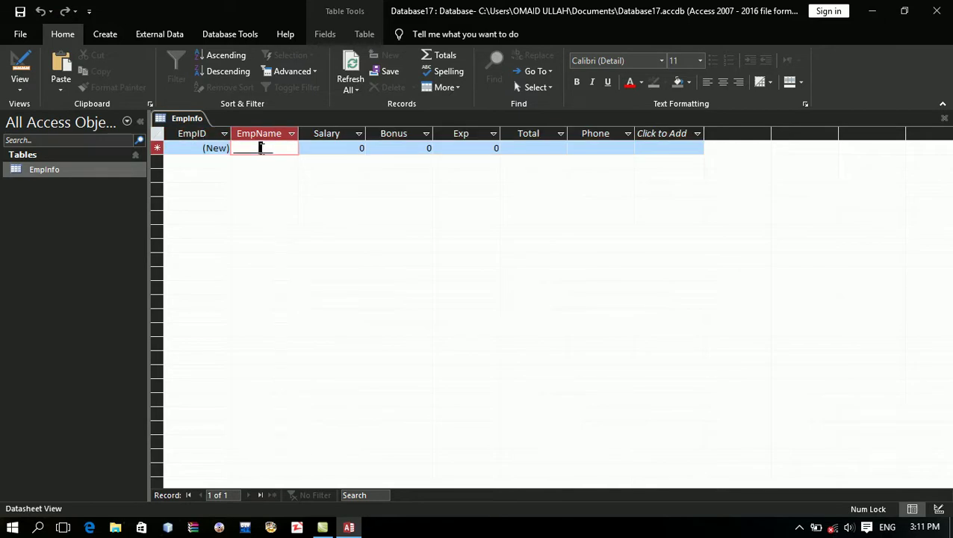
{"action": "left_click", "coordinate": [20, 66]}
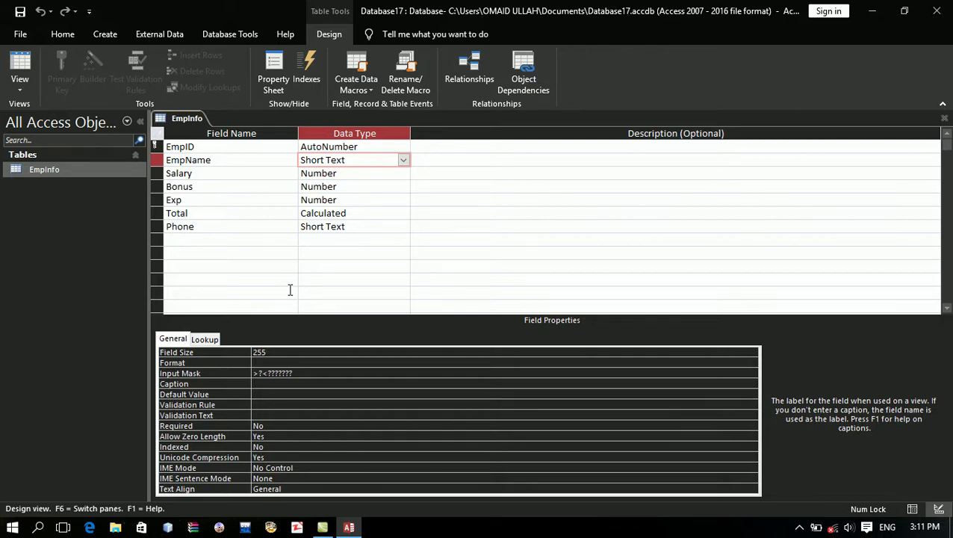
Step: Remove EmpName's input mask, save the design, and select the Phone field's Input Mask property
{"action": "key", "text": "Up"}
{"action": "key", "text": "Delete"}
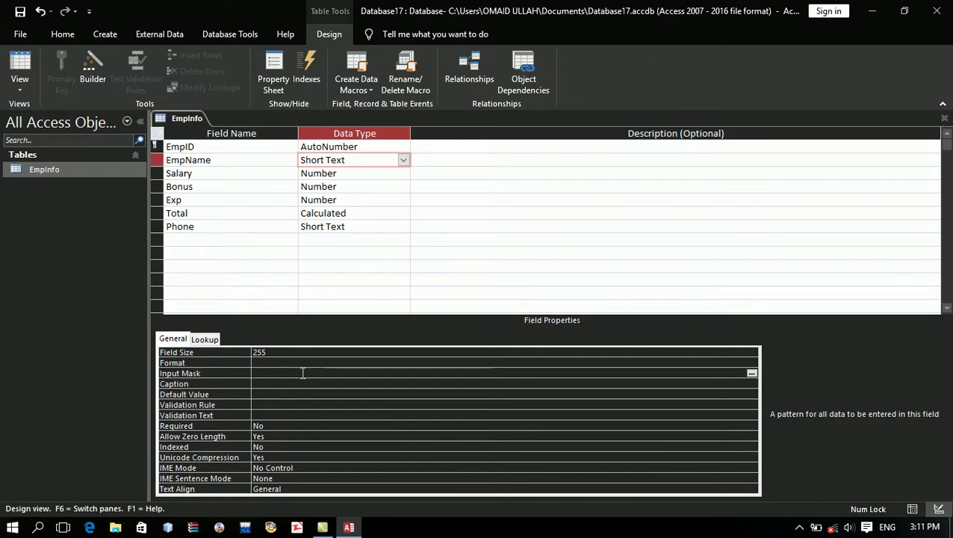
{"action": "key", "text": "Down"}
{"action": "left_click", "coordinate": [6, 7]}
{"action": "left_click", "coordinate": [18, 13]}
{"action": "left_click", "coordinate": [18, 13]}
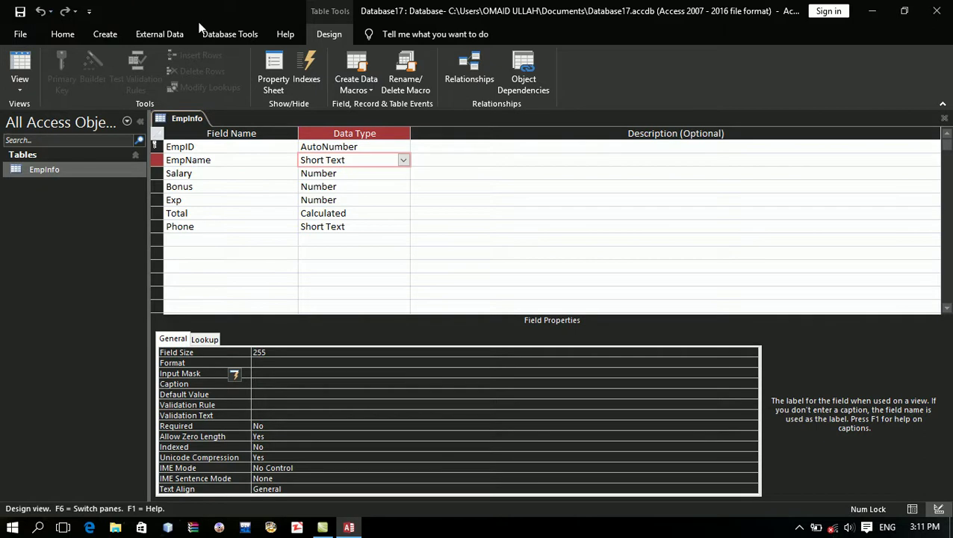
{"action": "left_click", "coordinate": [373, 228]}
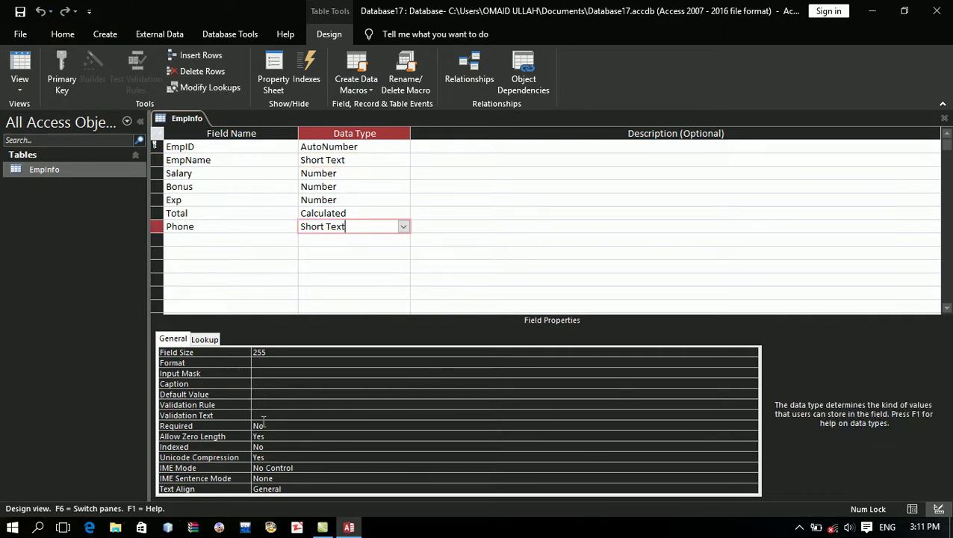
{"action": "left_click", "coordinate": [260, 373]}
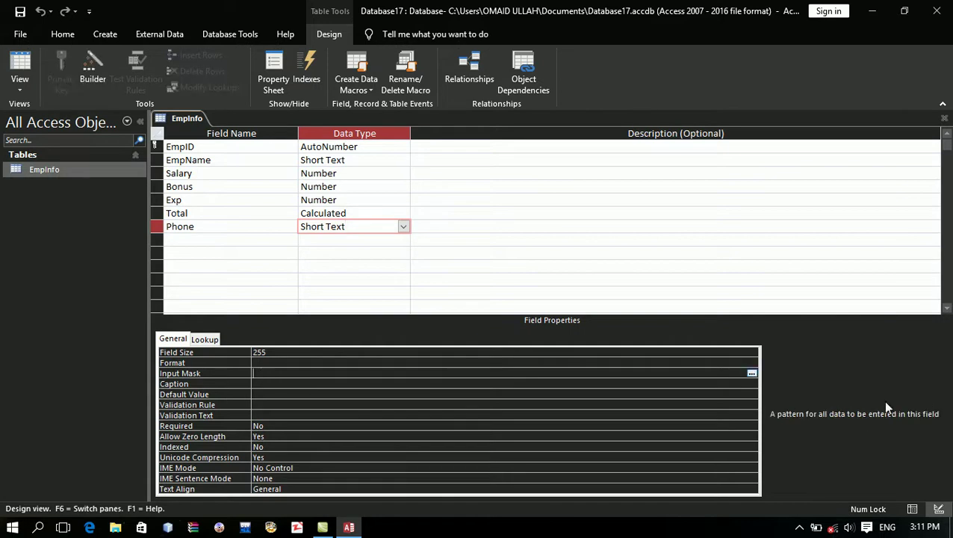
Step: Launch the Input Mask Wizard for Phone and open Edit List to customize the mask definitions
{"action": "left_click", "coordinate": [752, 373]}
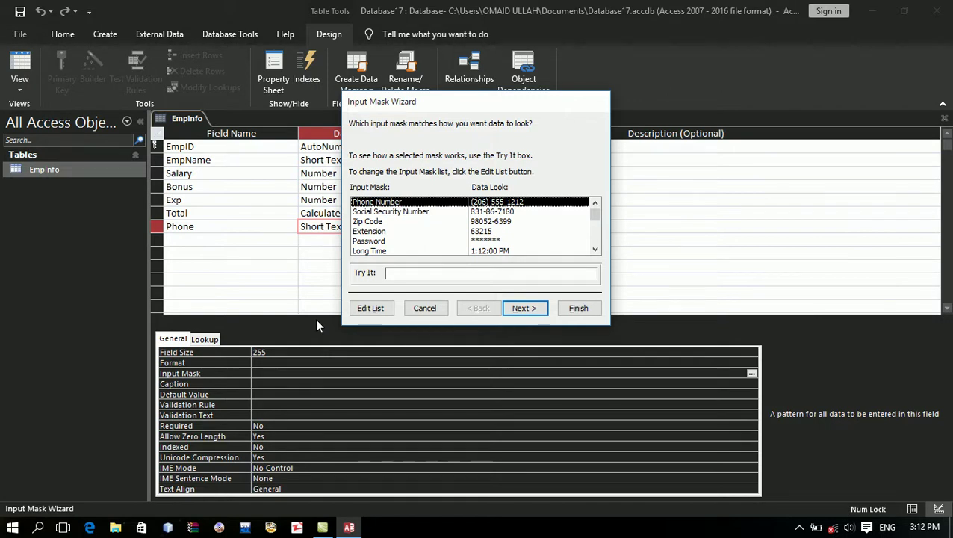
{"action": "left_click", "coordinate": [385, 309]}
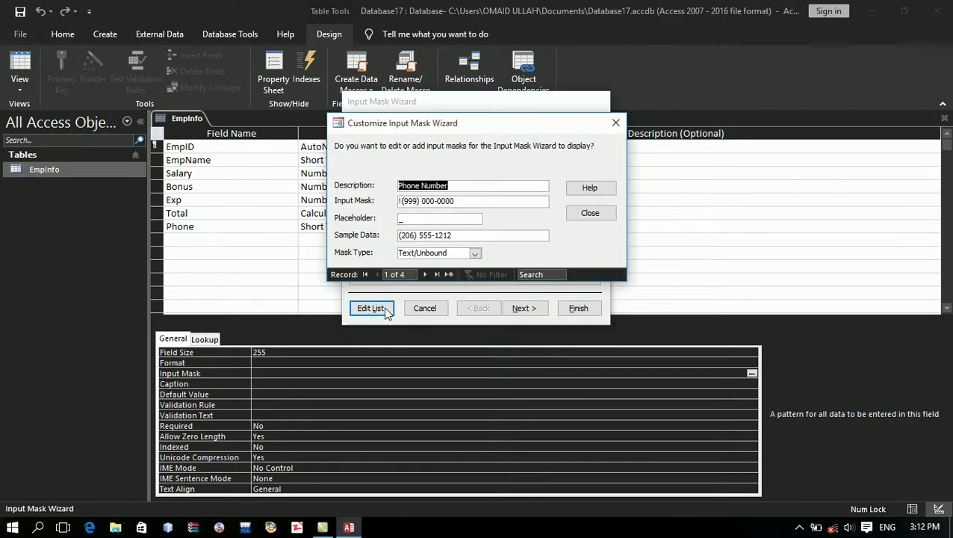
{"action": "left_click", "coordinate": [457, 187]}
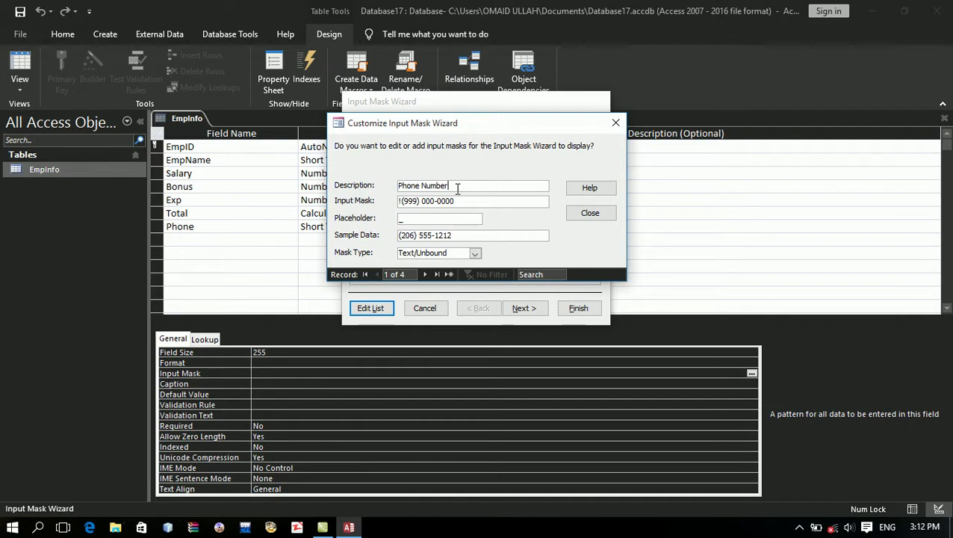
{"action": "type", "text": "1234"}
{"action": "key", "text": "BackSpace"}
{"action": "key", "text": "BackSpace"}
{"action": "key", "text": "BackSpace"}
{"action": "key", "text": "BackSpace"}
{"action": "left_click", "coordinate": [462, 200]}
{"action": "left_click", "coordinate": [453, 218]}
Step: Edit the Phone Number definition to mask !(+93) 000-0000 with placeholder '-', then close the editor
{"action": "key", "text": "super+plus"}
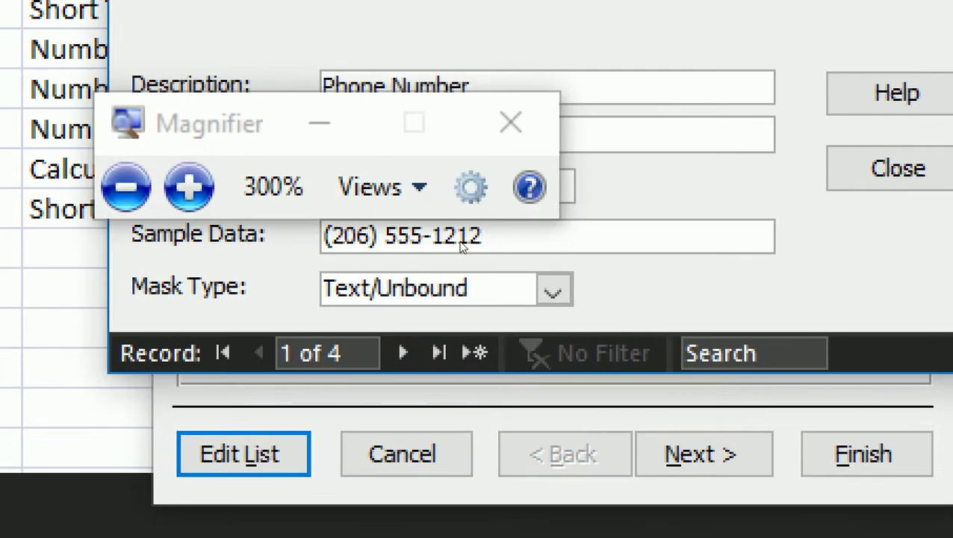
{"action": "left_click_drag", "start_coordinate": [462, 248], "coordinate": [315, 239]}
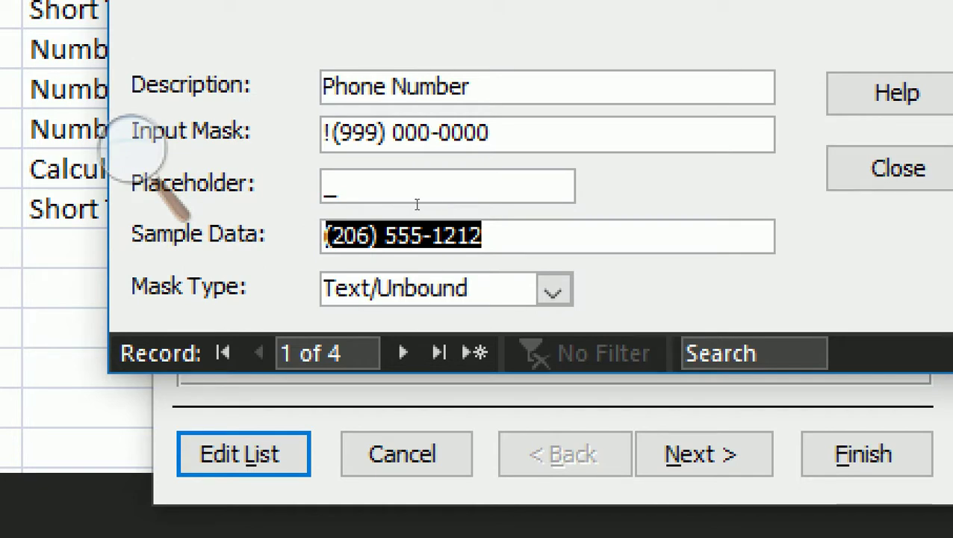
{"action": "key", "text": "shift+Tab"}
{"action": "key", "text": "shift+Tab"}
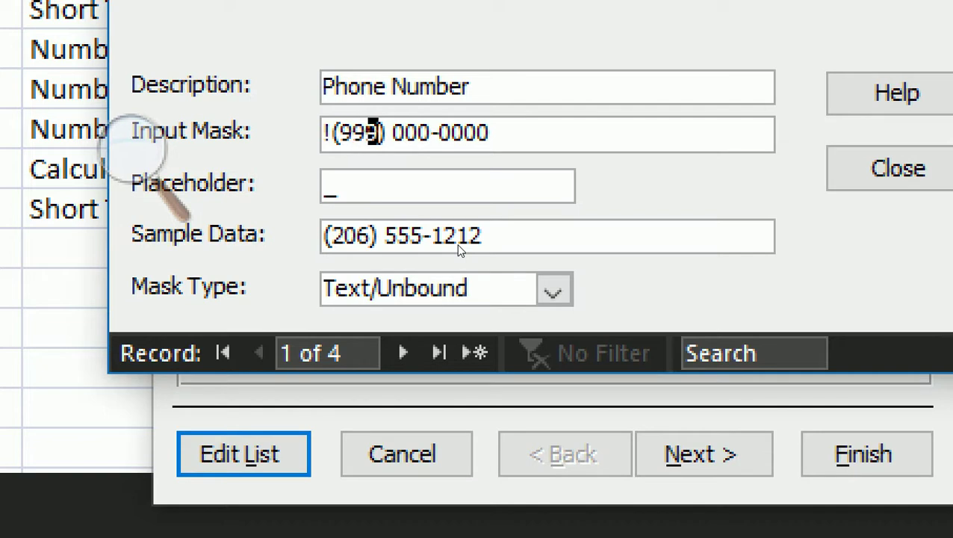
{"action": "key", "text": "shift+Left"}
{"action": "key", "text": "shift+Left"}
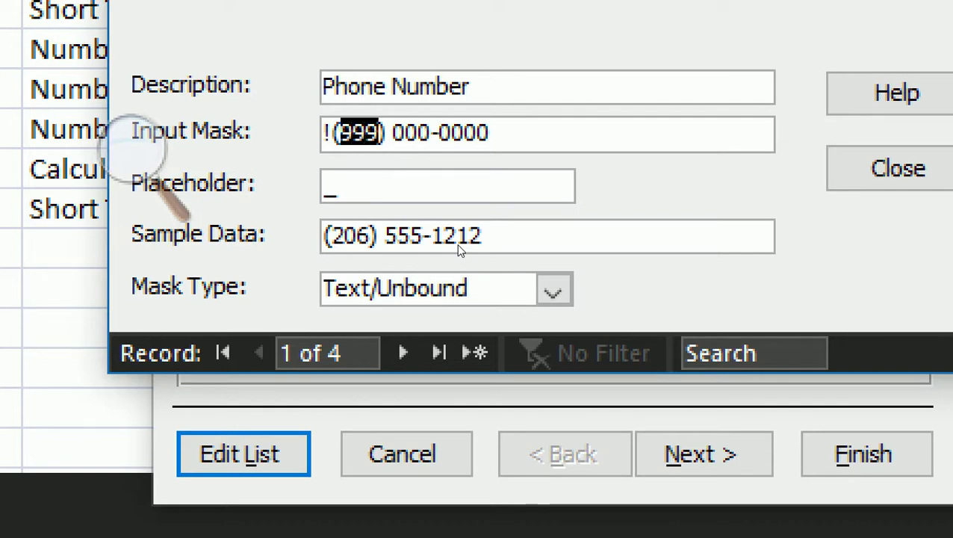
{"action": "type", "text": "+9"}
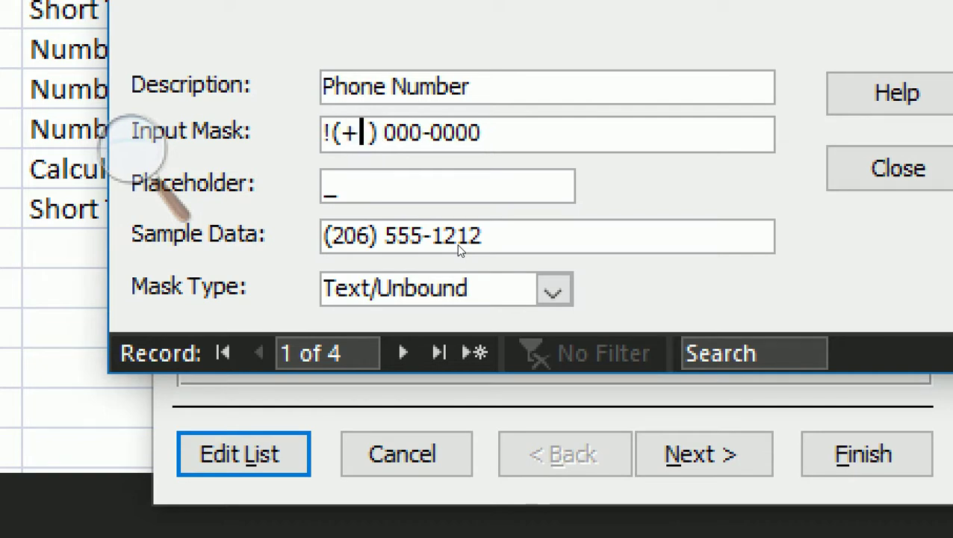
{"action": "type", "text": "3"}
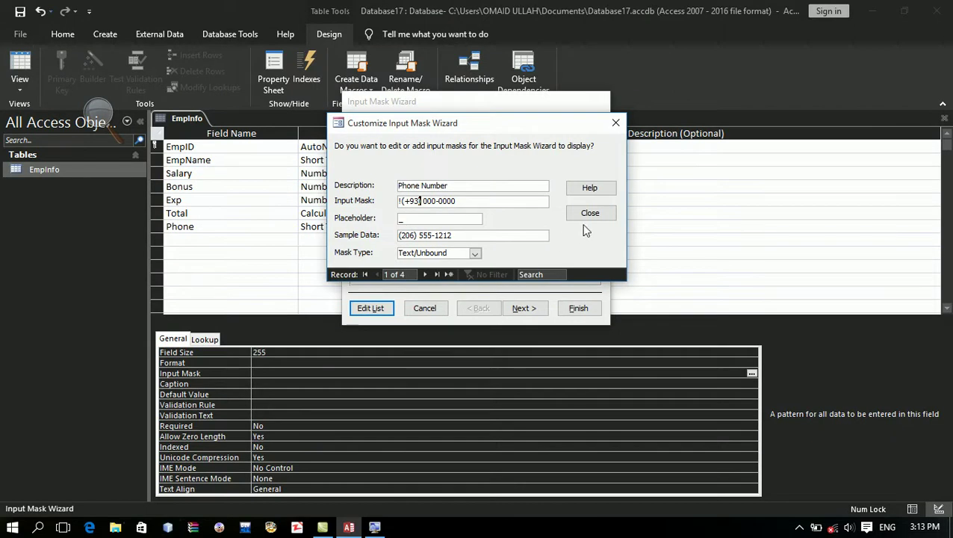
{"action": "left_click", "coordinate": [463, 220]}
{"action": "double_click", "coordinate": [464, 220]}
{"action": "type", "text": "-"}
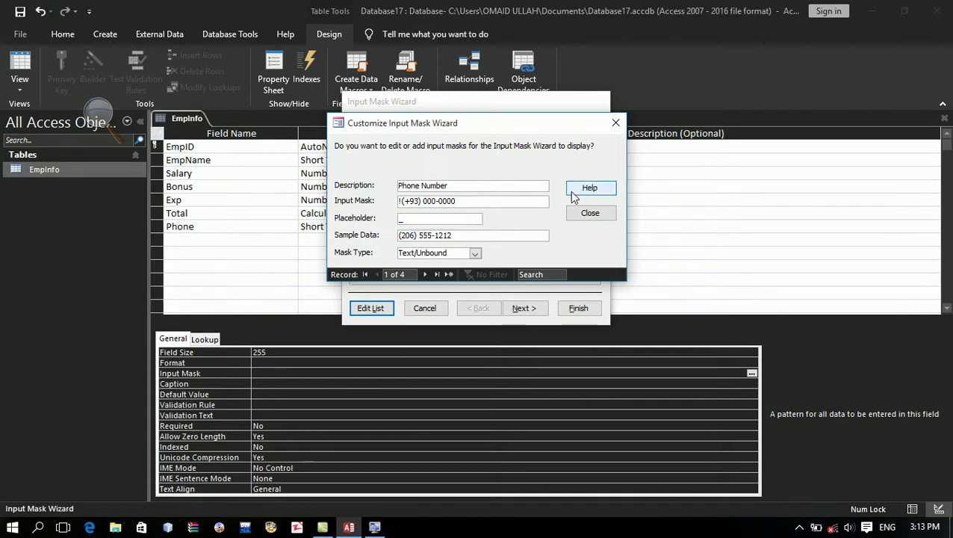
{"action": "left_click", "coordinate": [573, 214]}
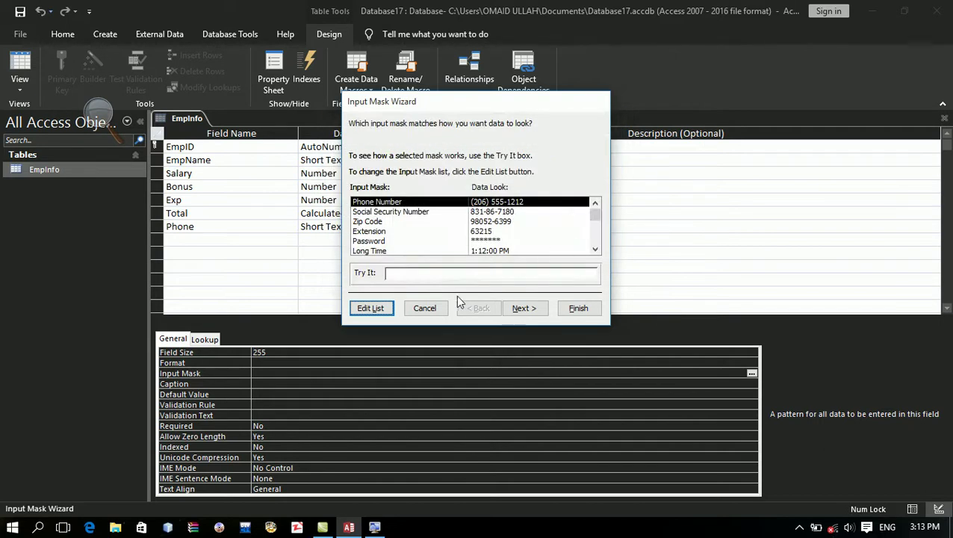
{"action": "left_click", "coordinate": [523, 308]}
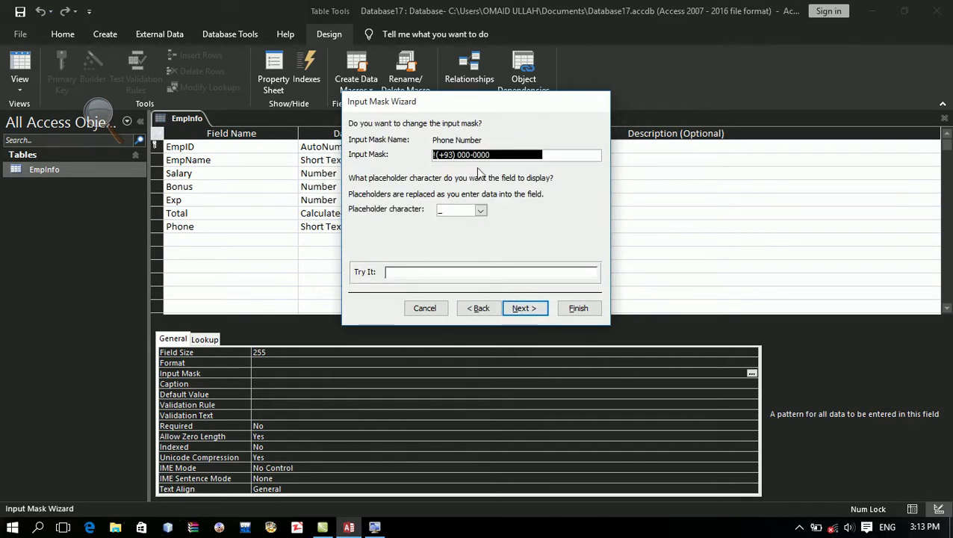
{"action": "left_click", "coordinate": [511, 154]}
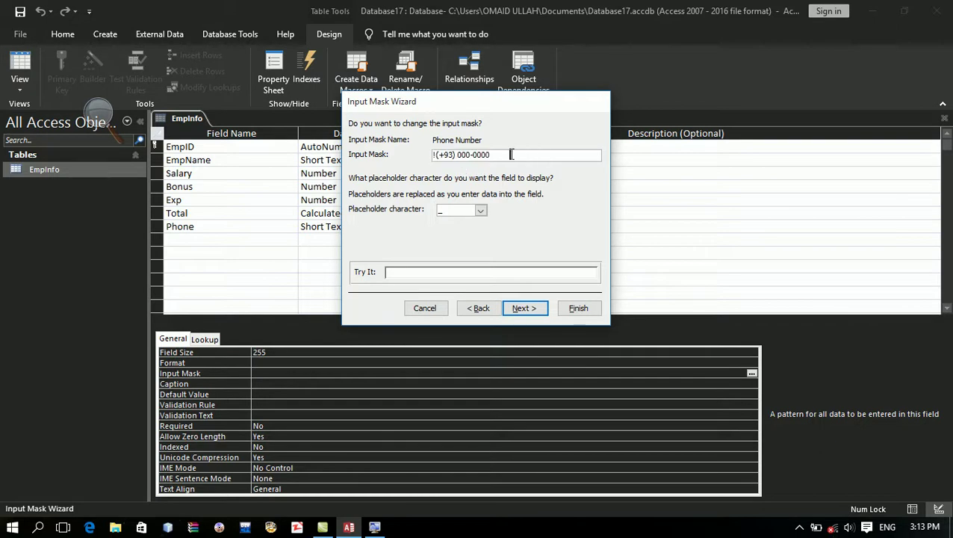
{"action": "key", "text": "BackSpace"}
{"action": "key", "text": "BackSpace"}
{"action": "key", "text": "BackSpace"}
{"action": "key", "text": "BackSpace"}
{"action": "key", "text": "BackSpace"}
{"action": "key", "text": "BackSpace"}
{"action": "type", "text": "00"}
{"action": "type", "text": "\\"}
{"action": "key", "text": "BackSpace"}
{"action": "key", "text": "BackSpace"}
{"action": "left_click", "coordinate": [522, 309]}
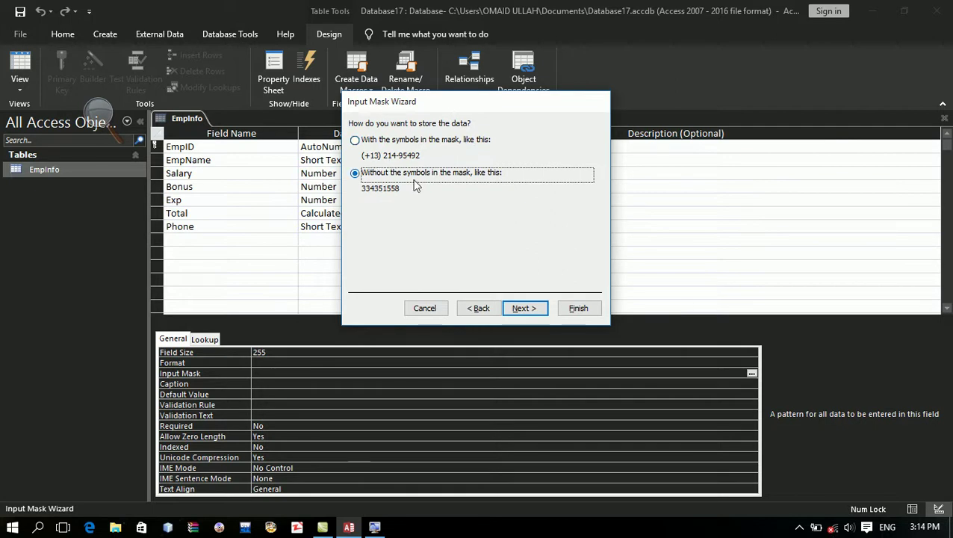
{"action": "left_click", "coordinate": [366, 143]}
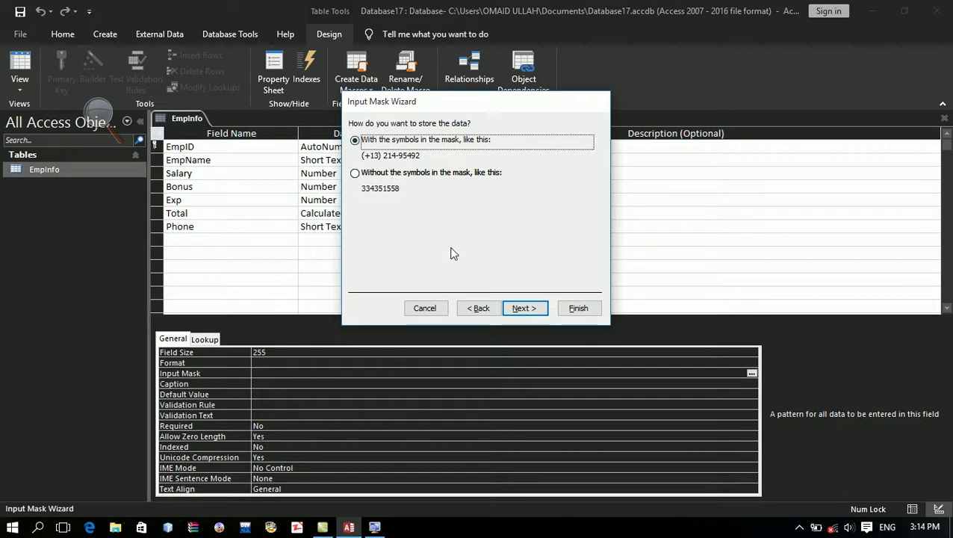
{"action": "left_click", "coordinate": [529, 314]}
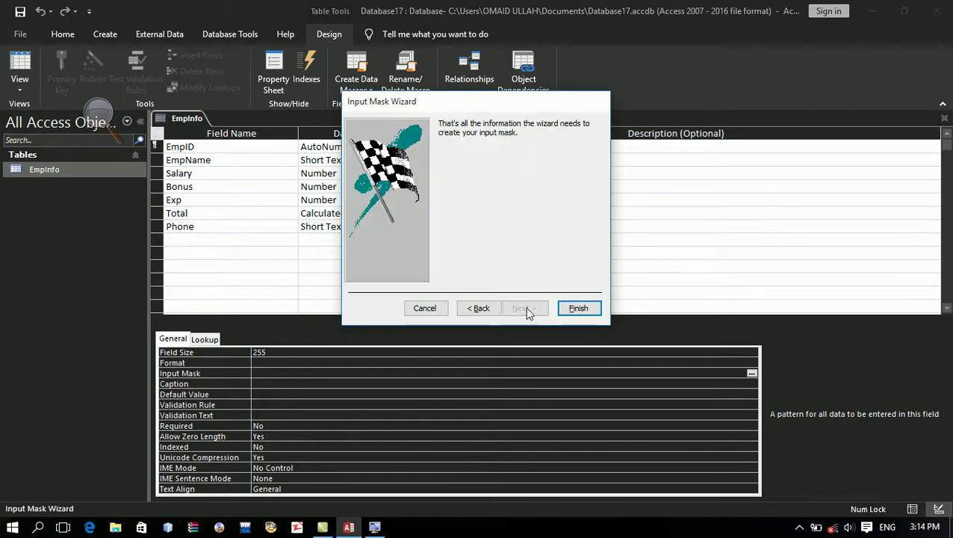
{"action": "left_click", "coordinate": [572, 308]}
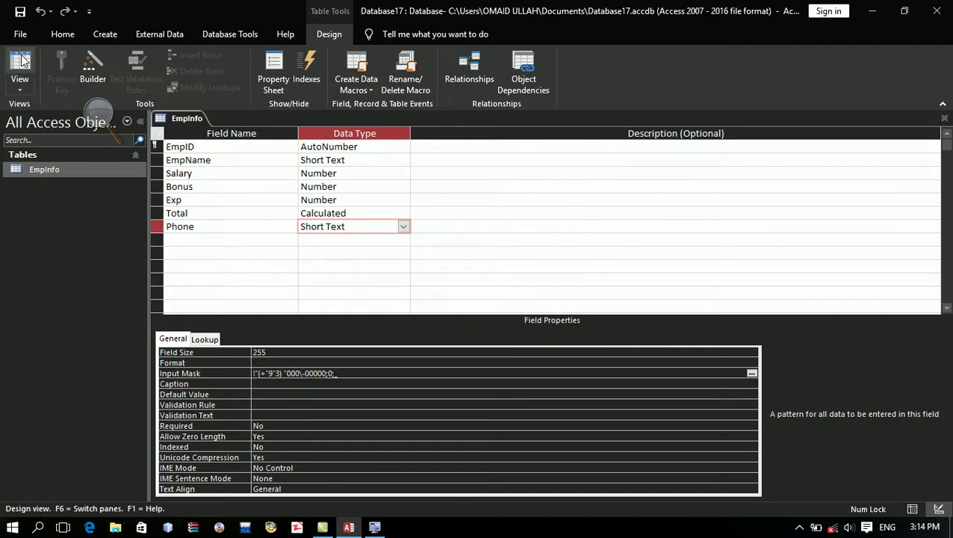
Step: Add an employee record with the employee's name, Salary 50000, Bonus 6000 and Exp 10000
{"action": "left_click", "coordinate": [20, 64]}
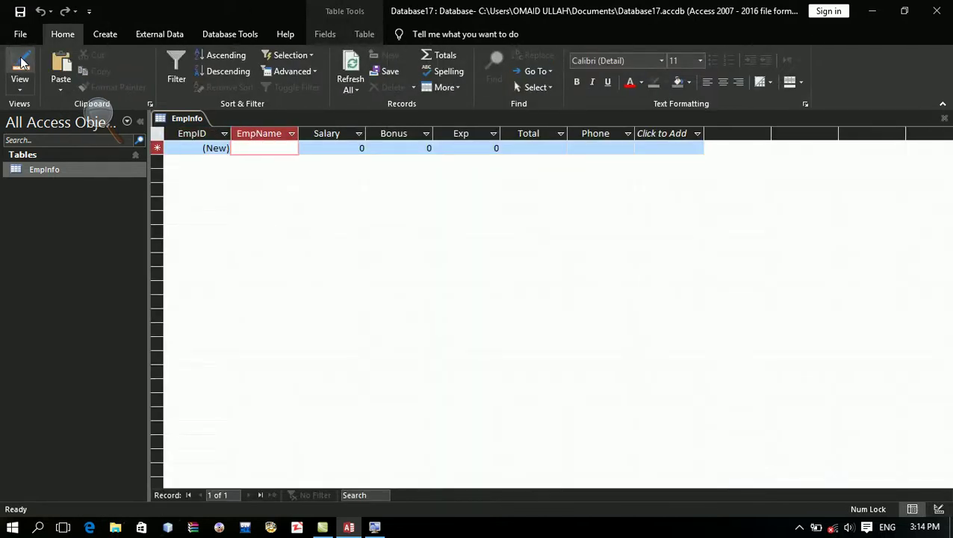
{"action": "type", "text": "Hamidulla"}
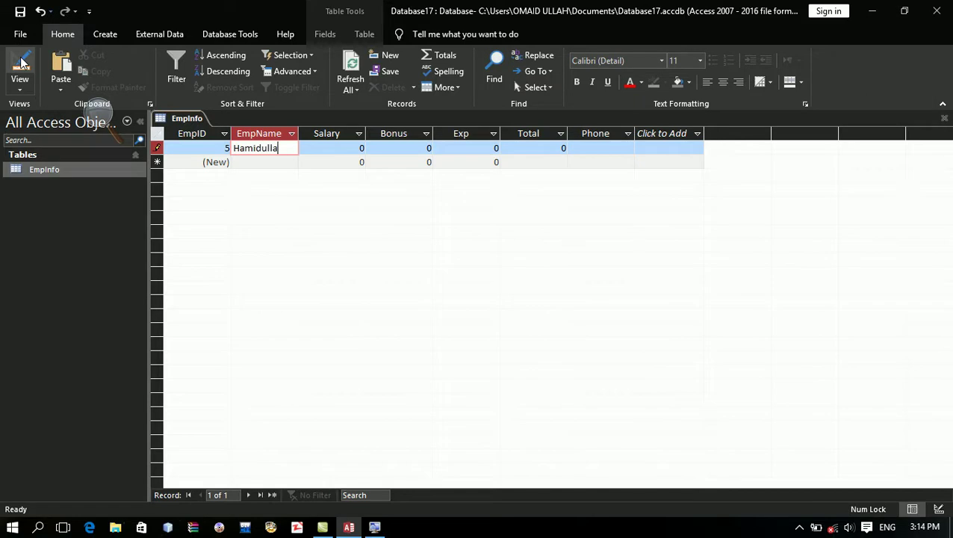
{"action": "type", "text": "h"}
{"action": "key", "text": "Tab"}
{"action": "type", "text": "5"}
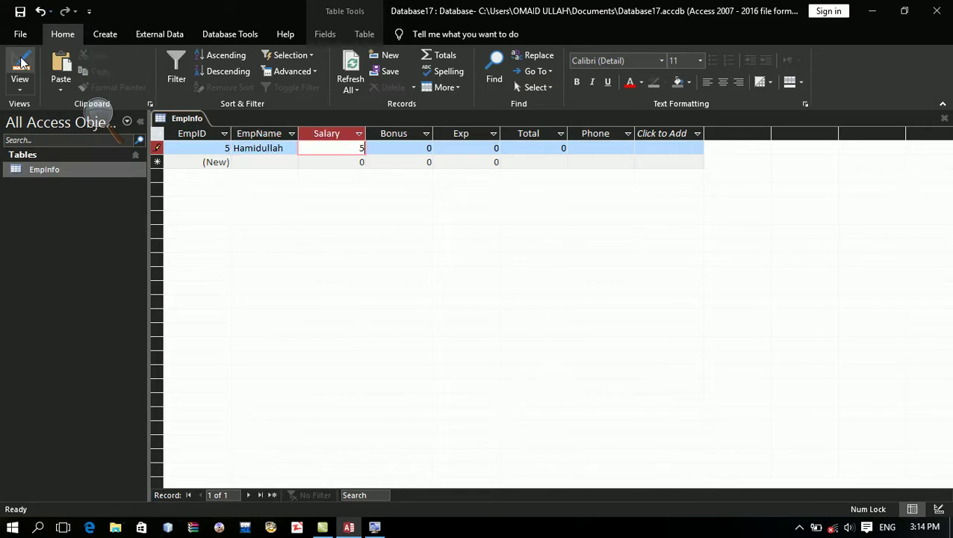
{"action": "type", "text": "0000"}
{"action": "key", "text": "Tab"}
{"action": "type", "text": "6000"}
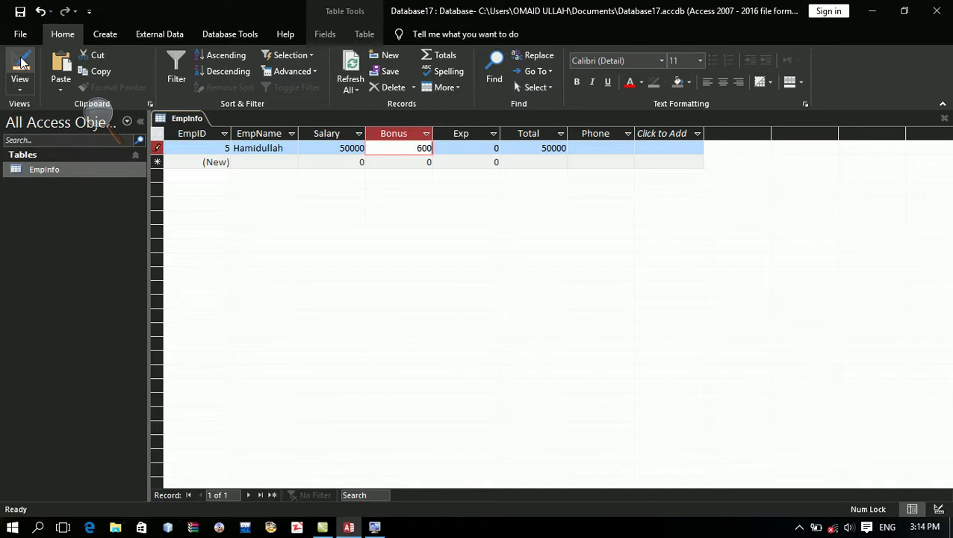
{"action": "key", "text": "Tab"}
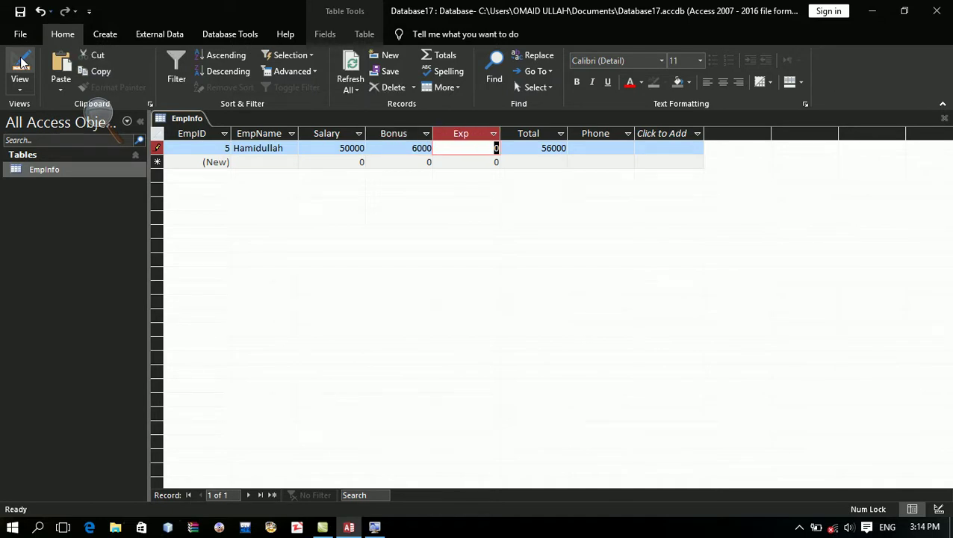
{"action": "type", "text": "10000"}
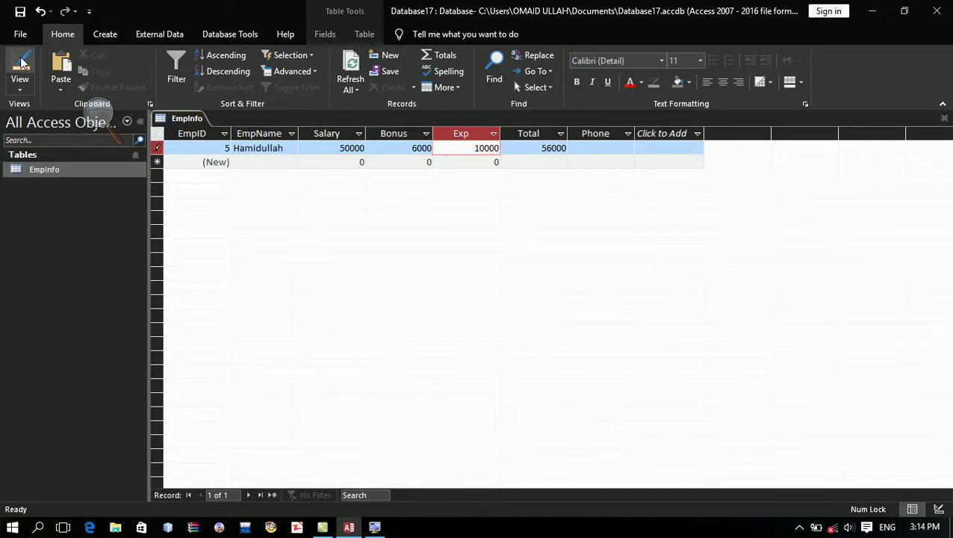
{"action": "key", "text": "Tab"}
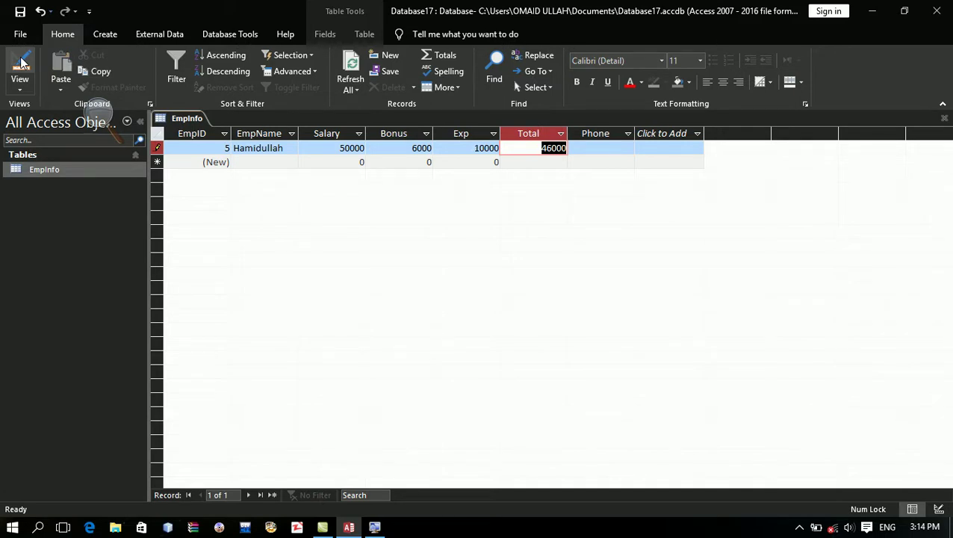
Step: Enter the employee's phone number in the masked Phone field and widen the Phone column
{"action": "key", "text": "Tab"}
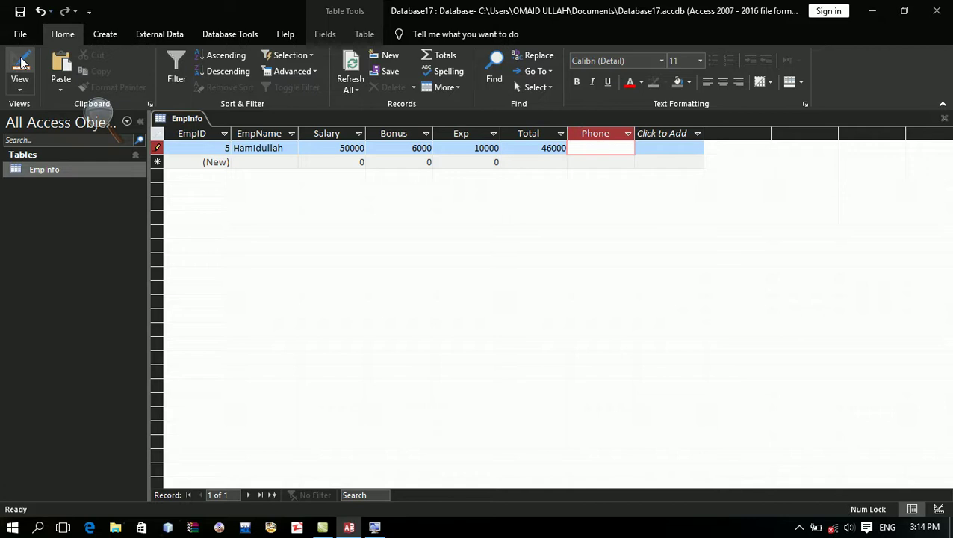
{"action": "type", "text": "0"}
{"action": "key", "text": "Home"}
{"action": "key", "text": "Right"}
{"action": "key", "text": "Right"}
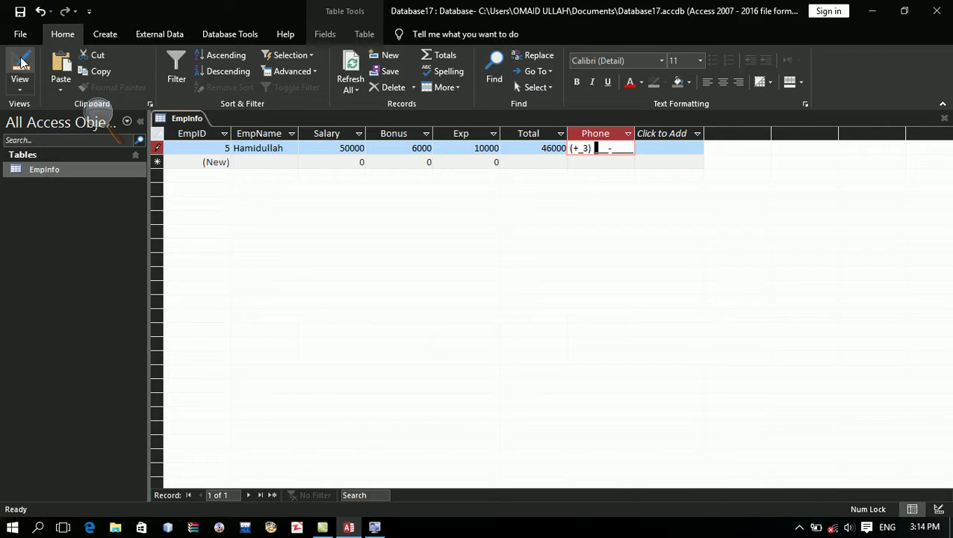
{"action": "key", "text": "Left"}
{"action": "key", "text": "Right"}
{"action": "type", "text": "776-52000"}
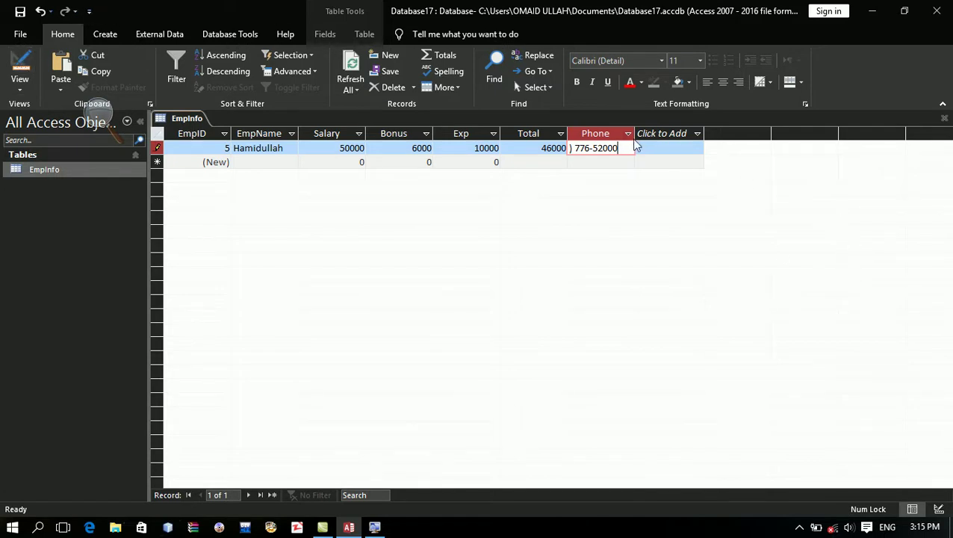
{"action": "left_click_drag", "start_coordinate": [634, 134], "coordinate": [649, 134]}
{"action": "key", "text": "Escape"}
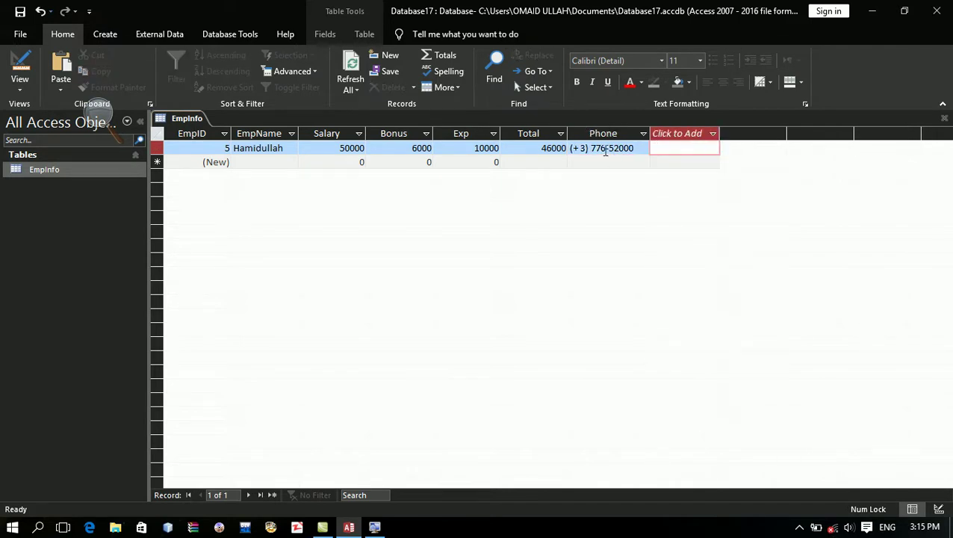
Step: Switch to Design view and reopen the Phone Input Mask Wizard, saving the table first
{"action": "left_click", "coordinate": [157, 147]}
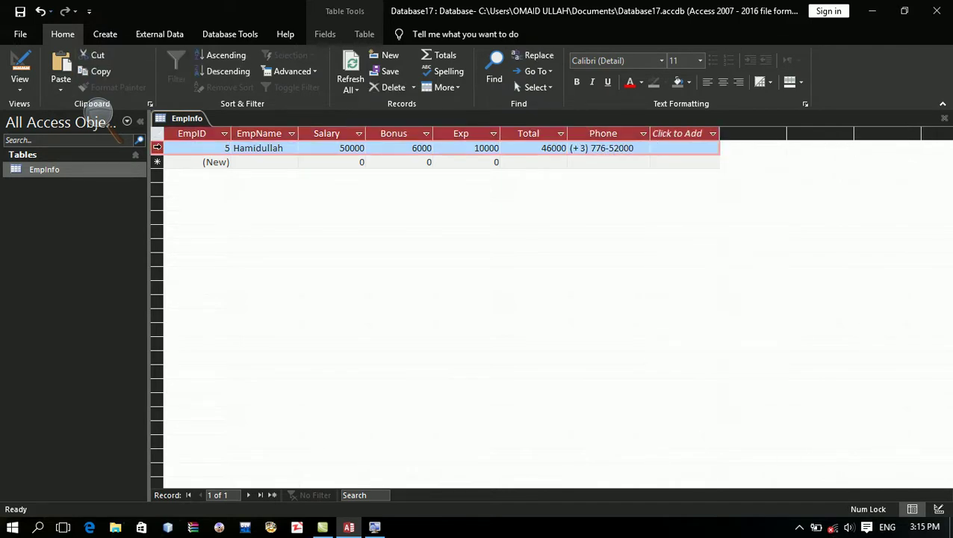
{"action": "left_click", "coordinate": [32, 71]}
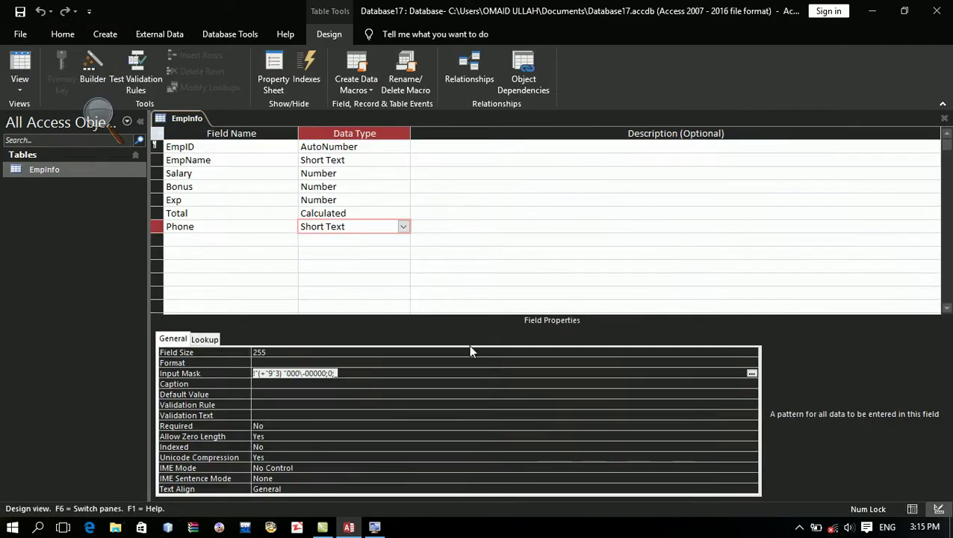
{"action": "left_click", "coordinate": [752, 372]}
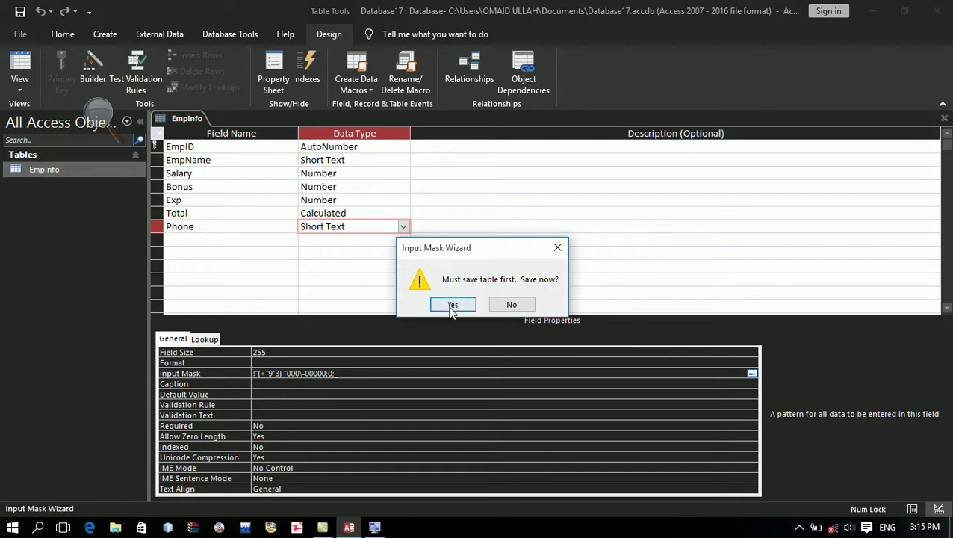
{"action": "left_click", "coordinate": [452, 305]}
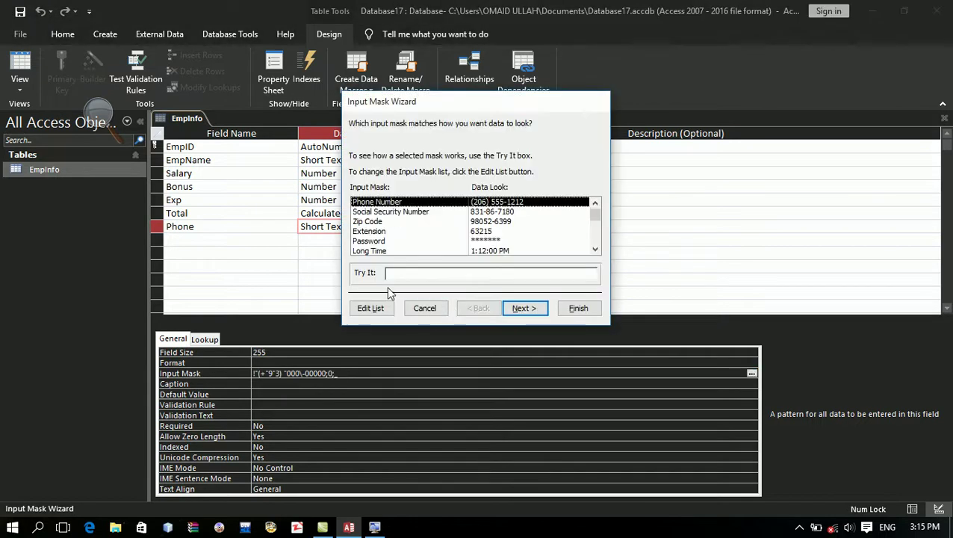
Step: Change the Phone Number mask's country code from +93 to +000, apply it, and save the design
{"action": "left_click", "coordinate": [372, 307]}
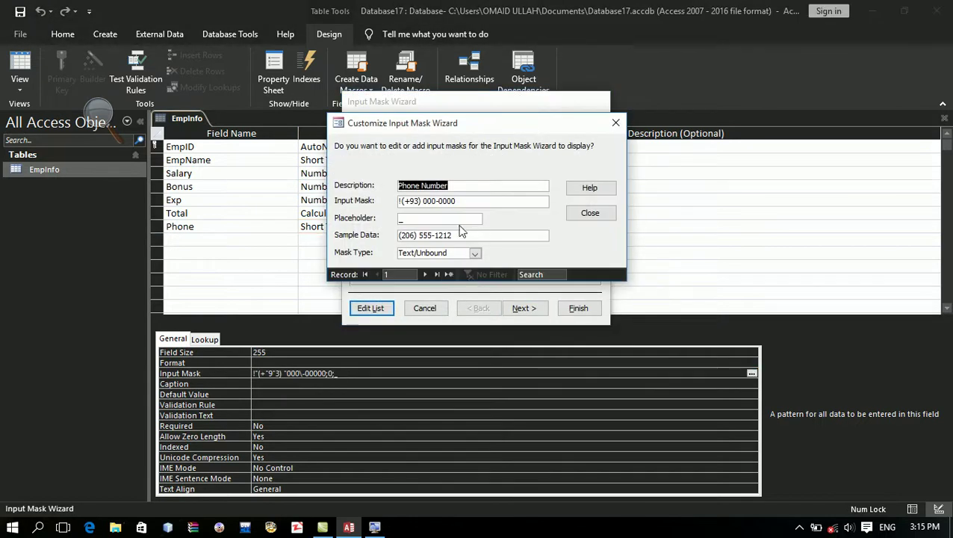
{"action": "left_click", "coordinate": [413, 201]}
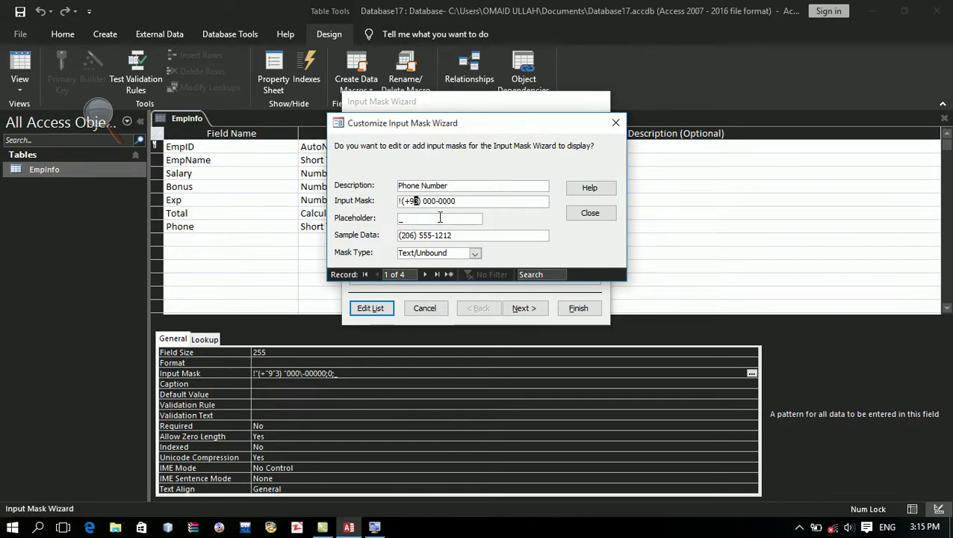
{"action": "key", "text": "Left"}
{"action": "type", "text": "000"}
{"action": "left_click", "coordinate": [597, 213]}
{"action": "left_click", "coordinate": [523, 308]}
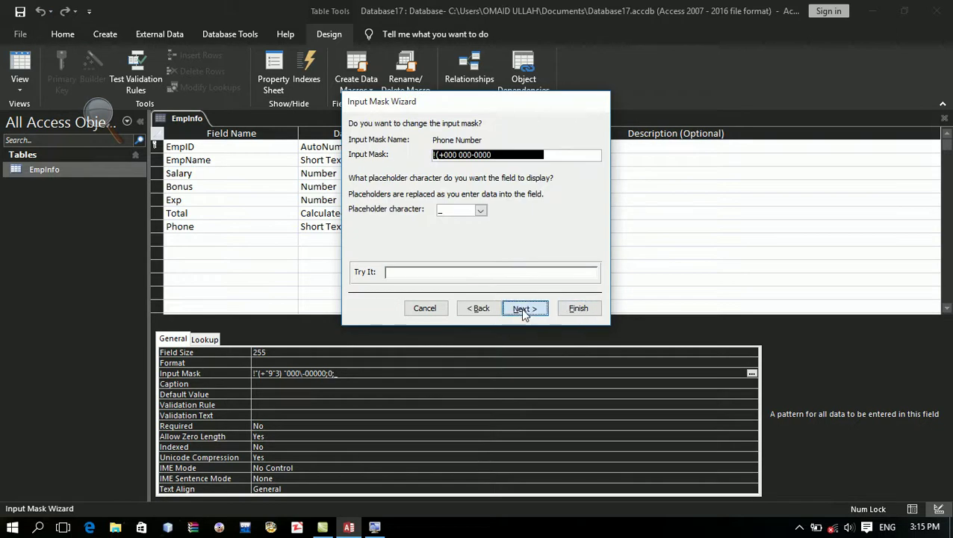
{"action": "left_click", "coordinate": [523, 308]}
{"action": "left_click", "coordinate": [566, 310]}
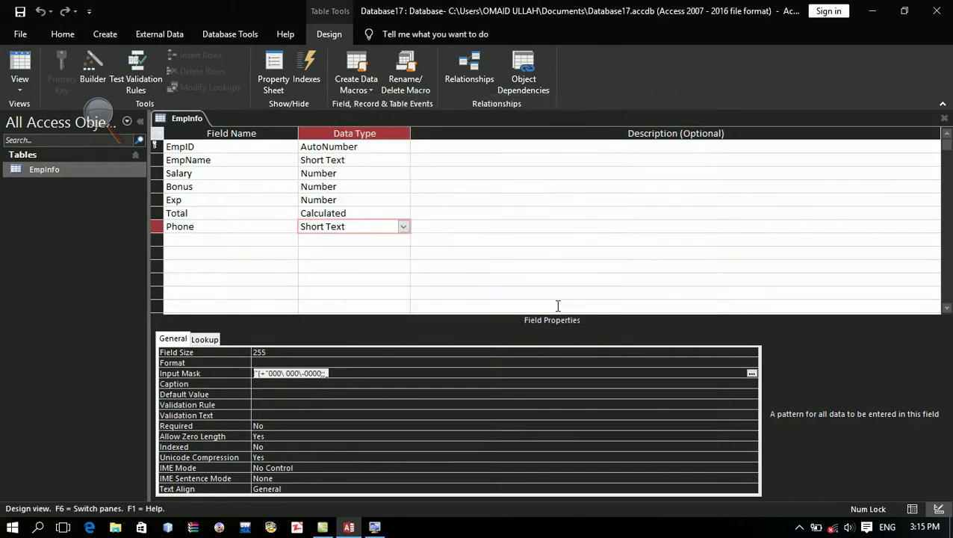
{"action": "left_click", "coordinate": [22, 13]}
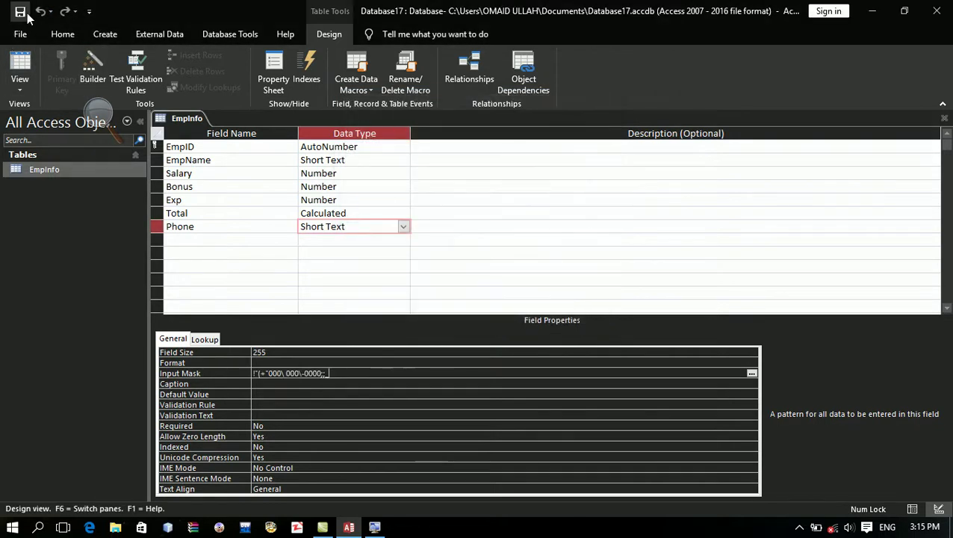
Step: In the datasheet, delete the single employee record
{"action": "left_click", "coordinate": [20, 71]}
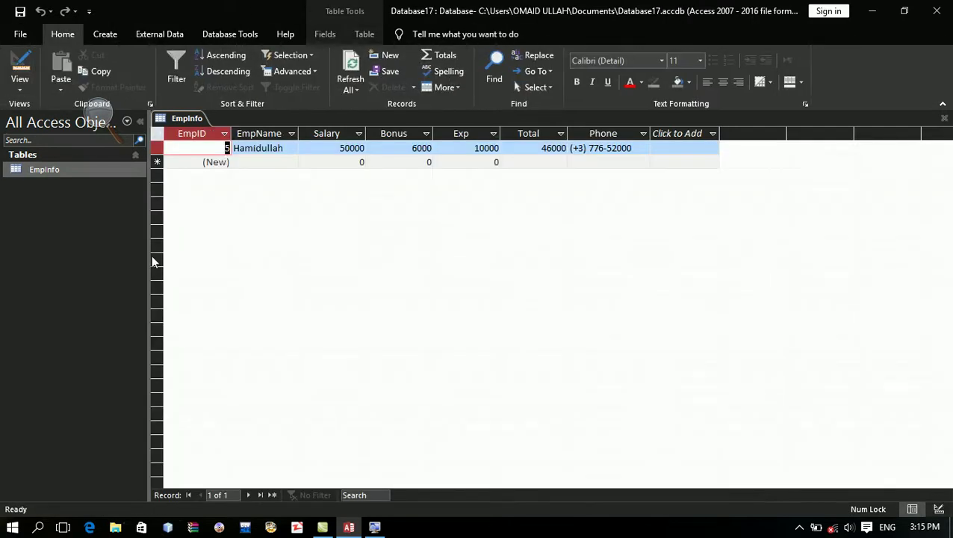
{"action": "key", "text": "Tab"}
{"action": "key", "text": "Tab"}
{"action": "key", "text": "Tab"}
{"action": "key", "text": "Tab"}
{"action": "key", "text": "Tab"}
{"action": "key", "text": "Tab"}
{"action": "key", "text": "Down"}
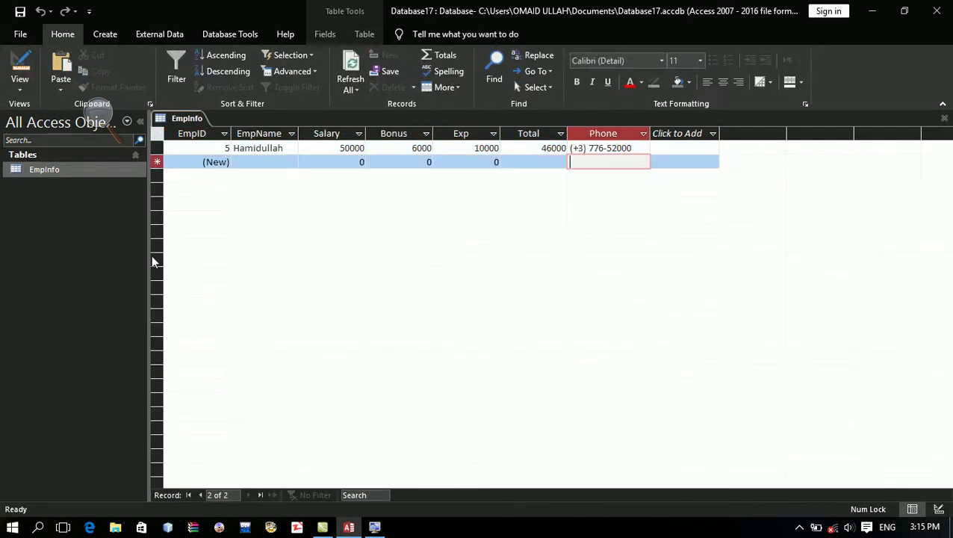
{"action": "key", "text": "Up"}
{"action": "key", "text": "Down"}
{"action": "left_click", "coordinate": [156, 147]}
{"action": "key", "text": "Delete"}
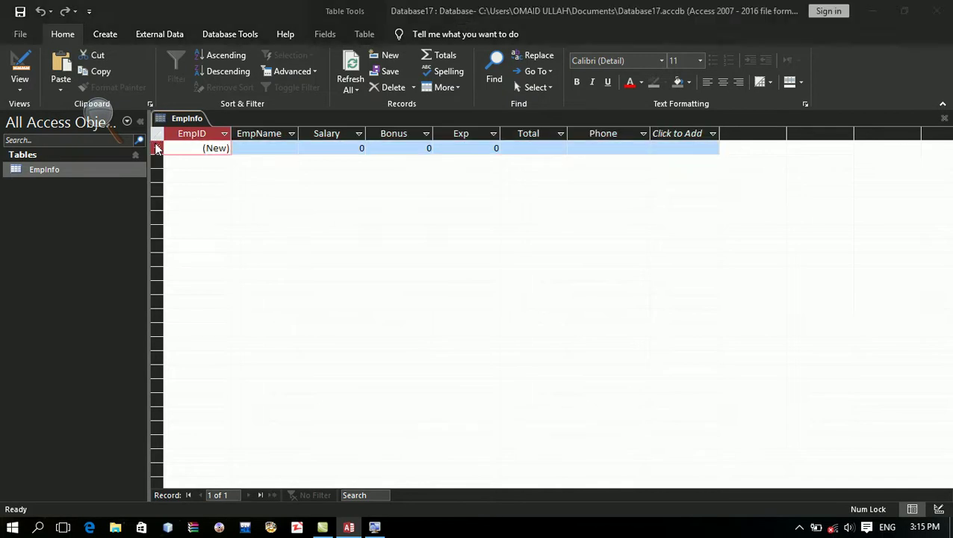
Step: Back in Design view, clear the Phone field's input mask
{"action": "left_click", "coordinate": [20, 69]}
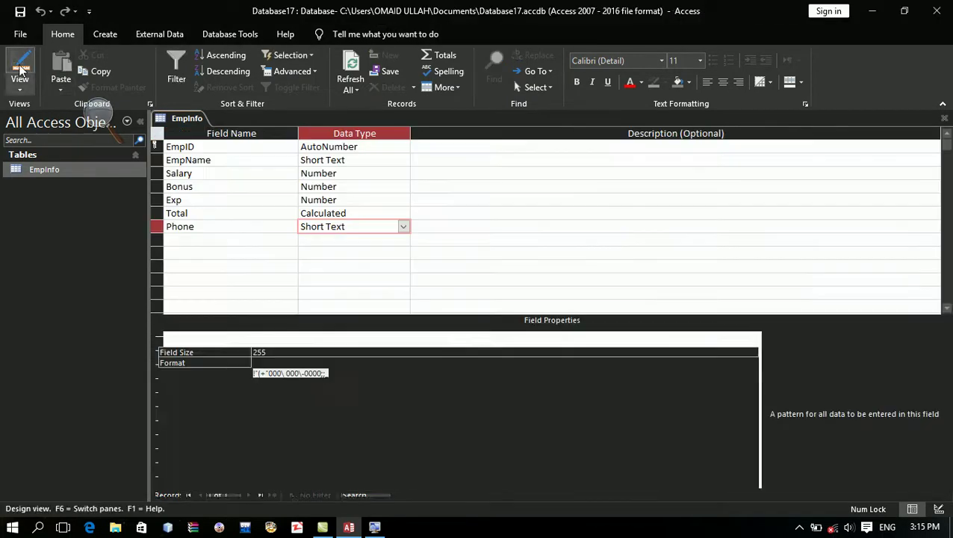
{"action": "key", "text": "Delete"}
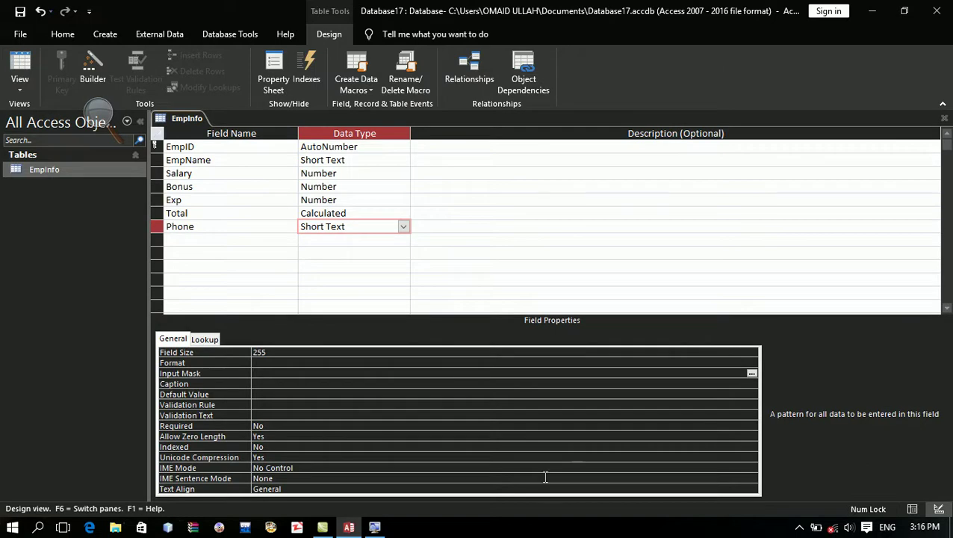
{"action": "left_click", "coordinate": [277, 383]}
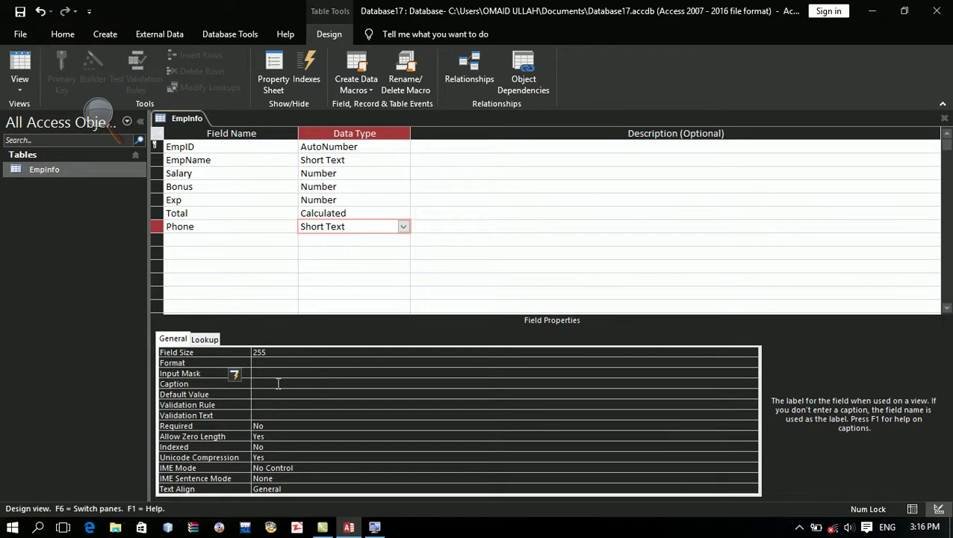
{"action": "left_click", "coordinate": [234, 160]}
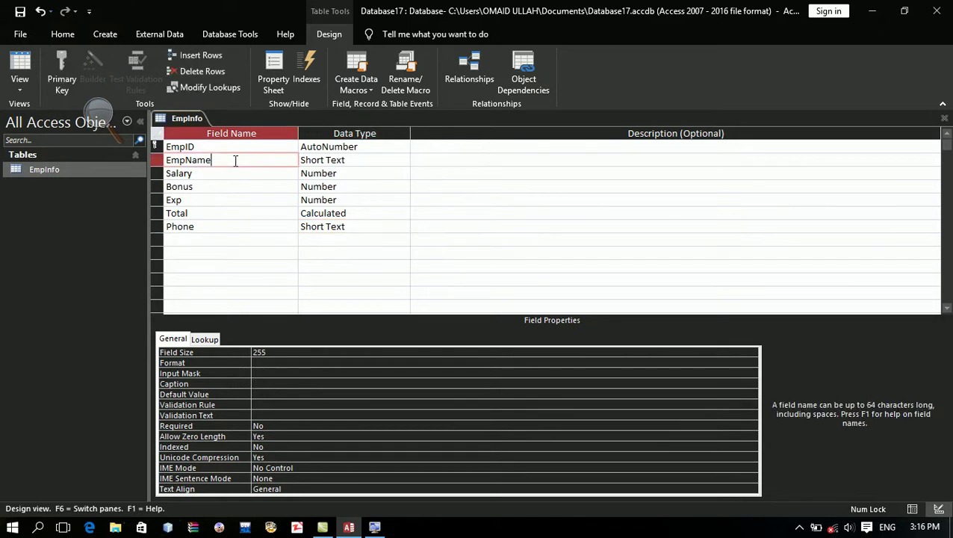
Step: Set EmpName's Caption to 'Employee Name' and view it as the datasheet column heading
{"action": "left_click", "coordinate": [371, 159]}
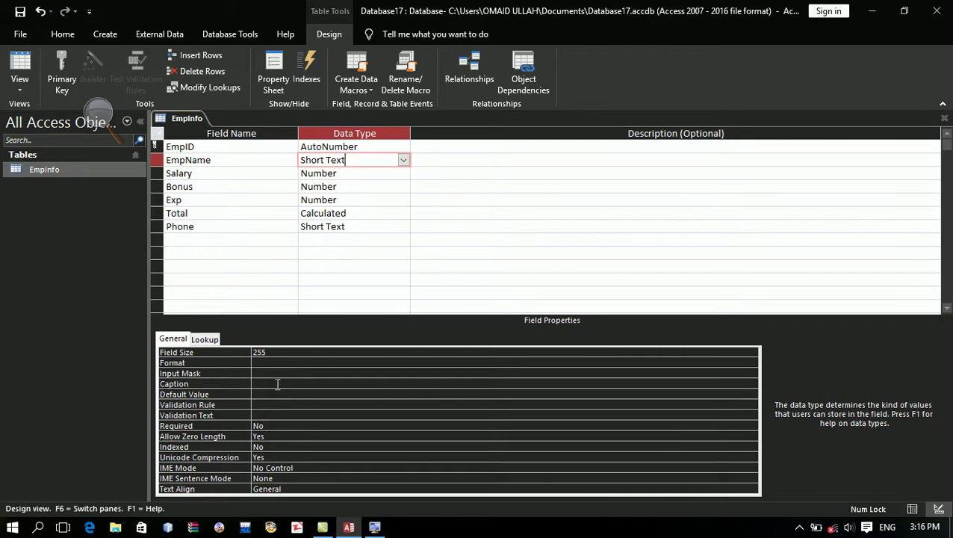
{"action": "left_click", "coordinate": [277, 384]}
{"action": "type", "text": "Employee"}
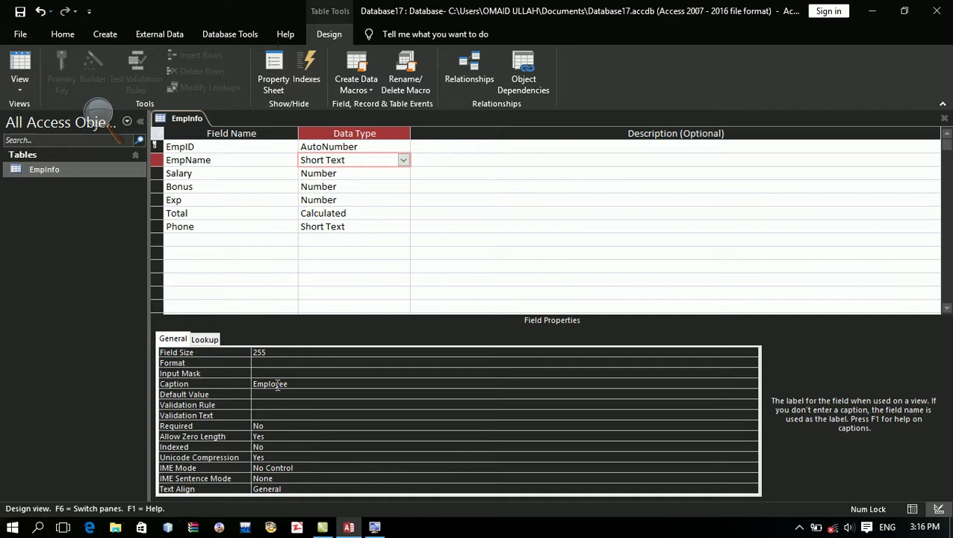
{"action": "key", "text": "Caps_Lock"}
{"action": "type", "text": "N"}
{"action": "key", "text": "Caps_Lock"}
{"action": "type", "text": "ame"}
{"action": "left_click", "coordinate": [238, 162]}
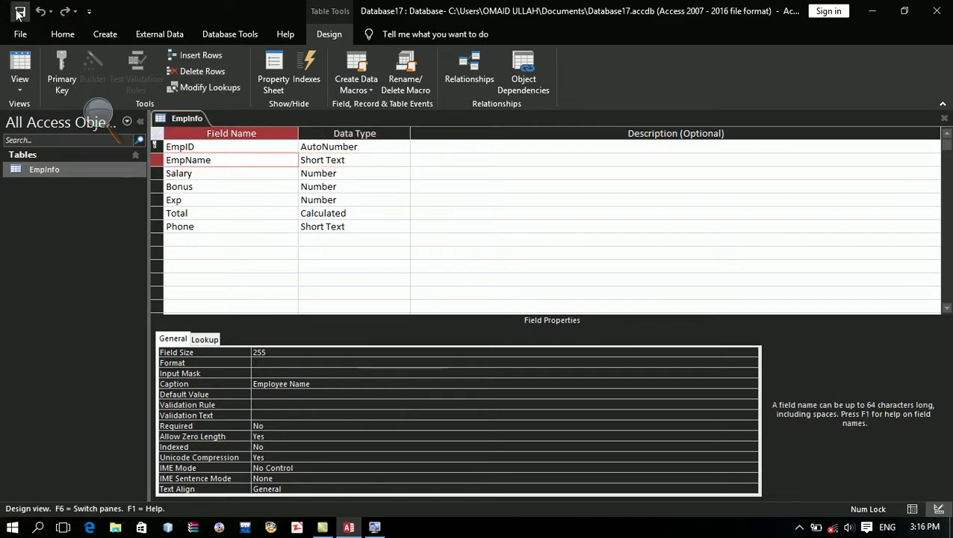
{"action": "left_click", "coordinate": [20, 68]}
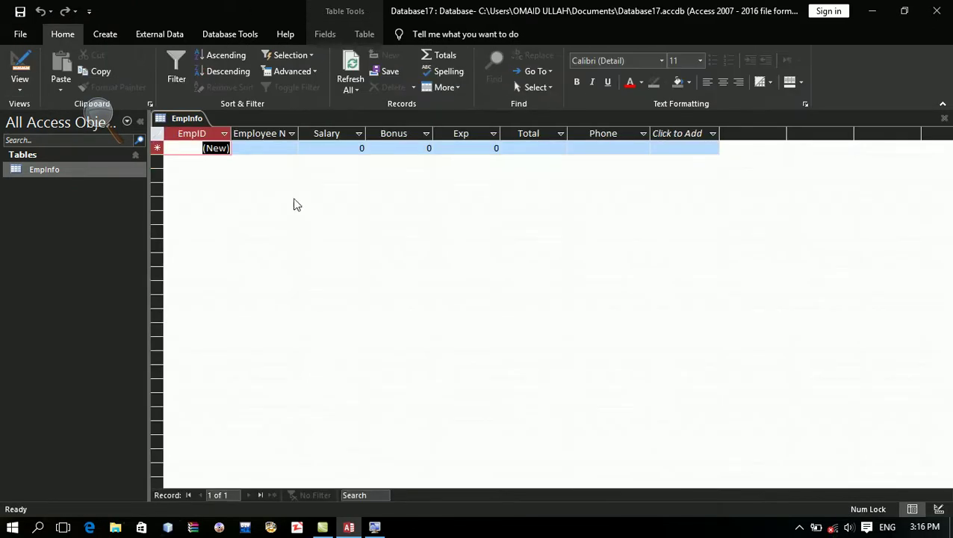
Step: Widen the Employee Name column, then in Design view set IME Sentence Mode to Plural Clause
{"action": "left_click_drag", "start_coordinate": [299, 134], "coordinate": [323, 136]}
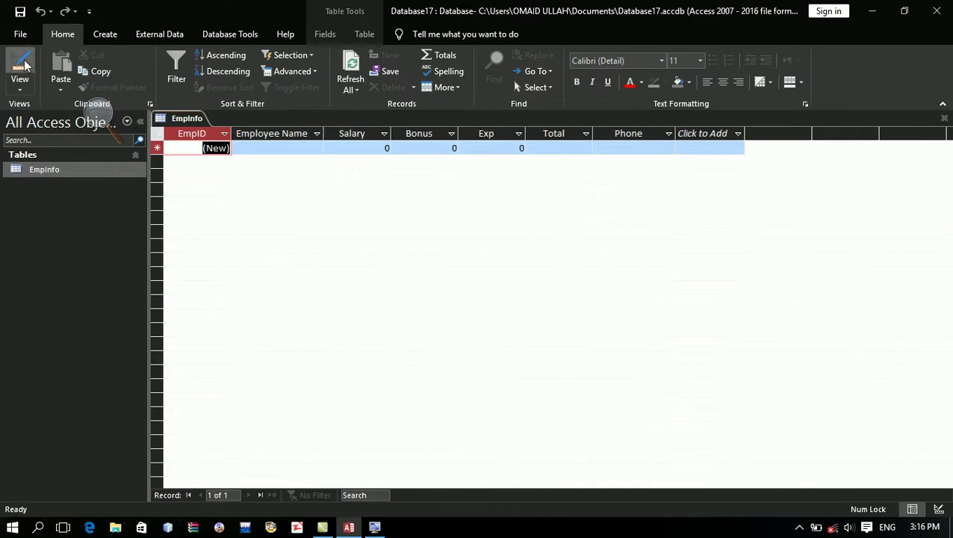
{"action": "left_click", "coordinate": [20, 67]}
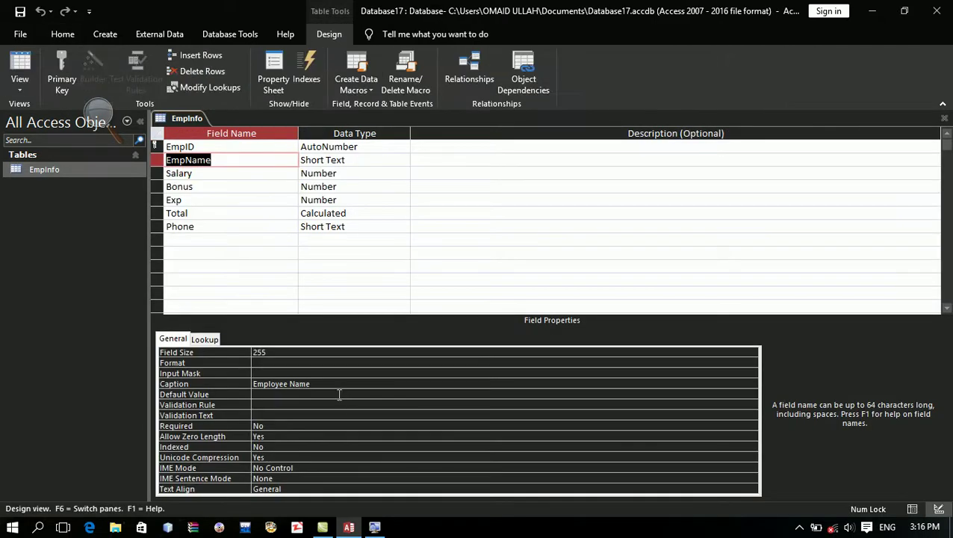
{"action": "left_click", "coordinate": [318, 478]}
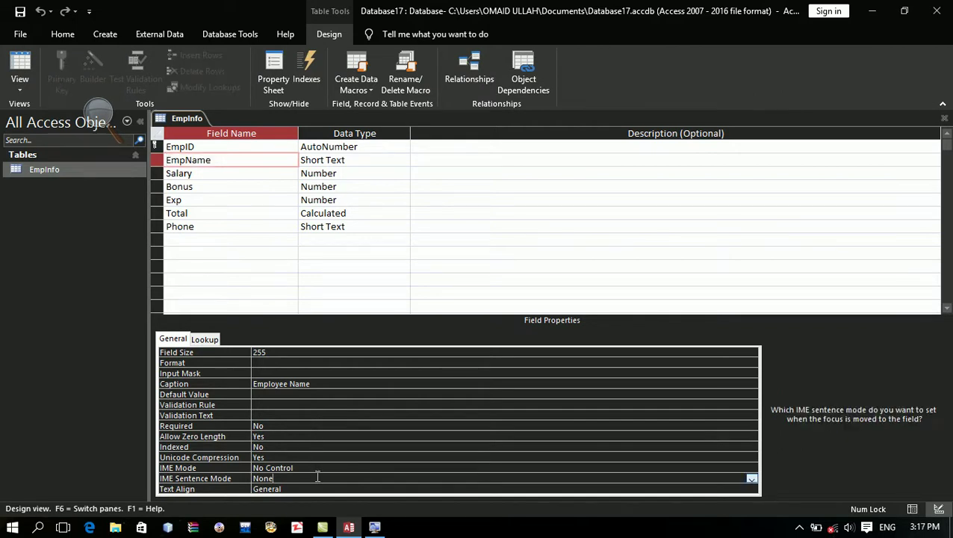
{"action": "left_click", "coordinate": [753, 478]}
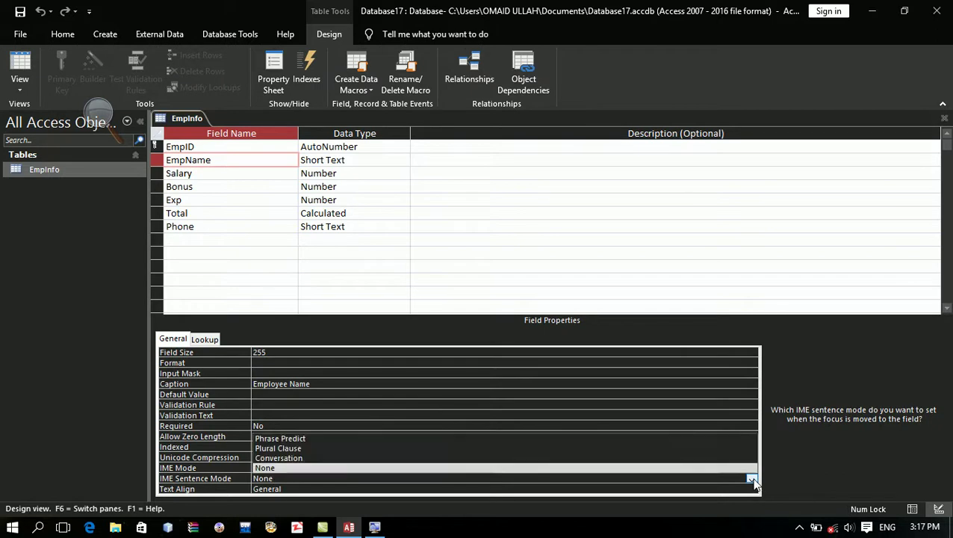
{"action": "left_click", "coordinate": [633, 448]}
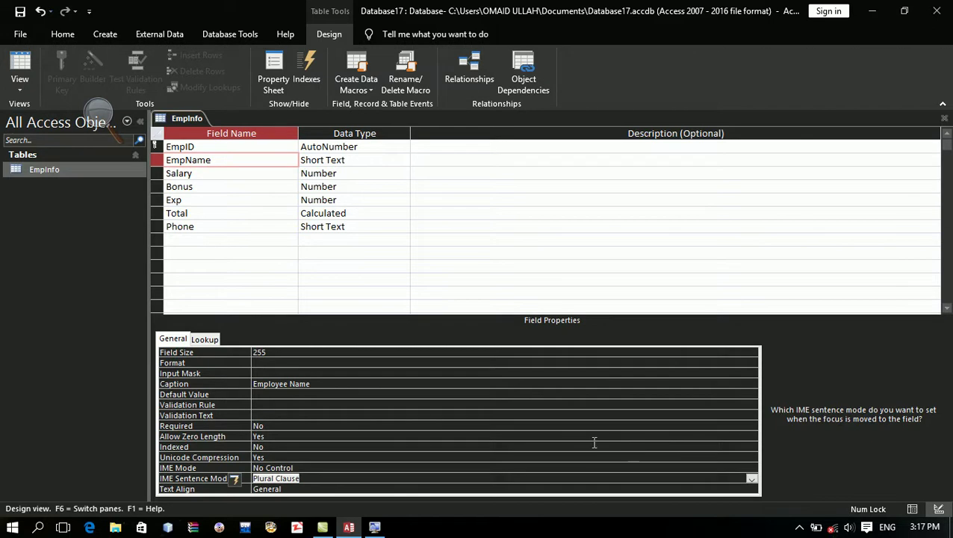
Step: Replace the caption with the Persian 'نام کارمند' and switch to Datasheet view
{"action": "left_click", "coordinate": [333, 386]}
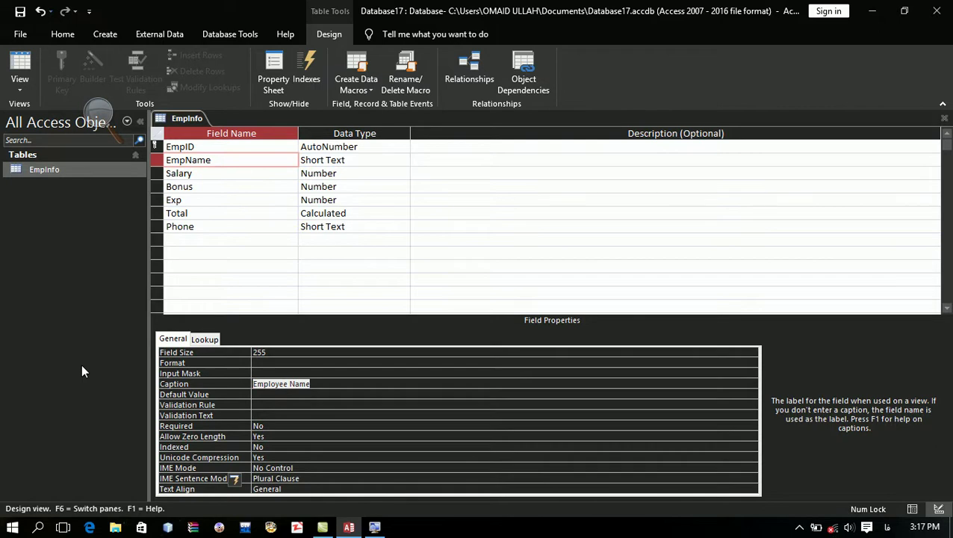
{"action": "key", "text": "Delete"}
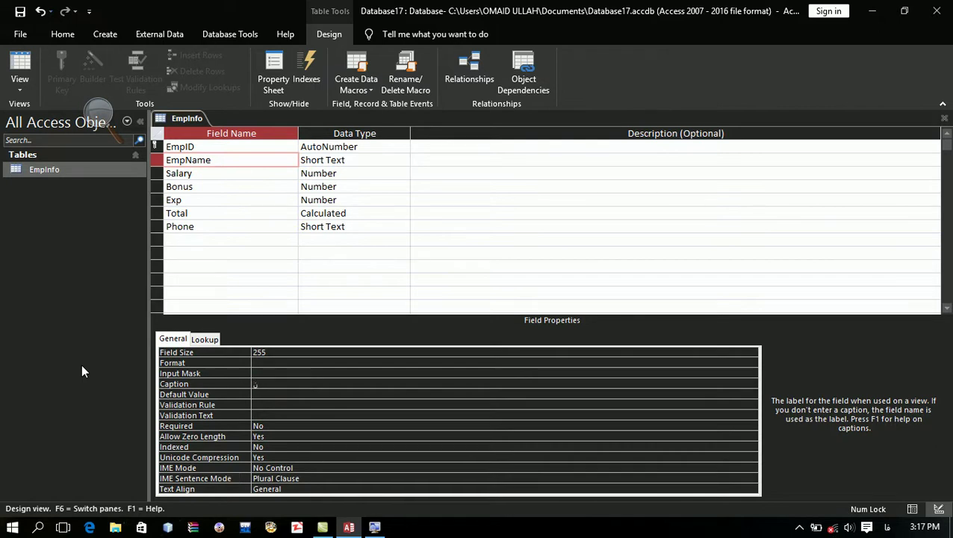
{"action": "type", "text": "نام کارکم"}
{"action": "key", "text": "BackSpace"}
{"action": "key", "text": "BackSpace"}
{"action": "type", "text": "مند"}
{"action": "left_click", "coordinate": [21, 11]}
Step: In Datasheet view, add a test record with a Persian employee name to preview the caption
{"action": "left_click", "coordinate": [19, 66]}
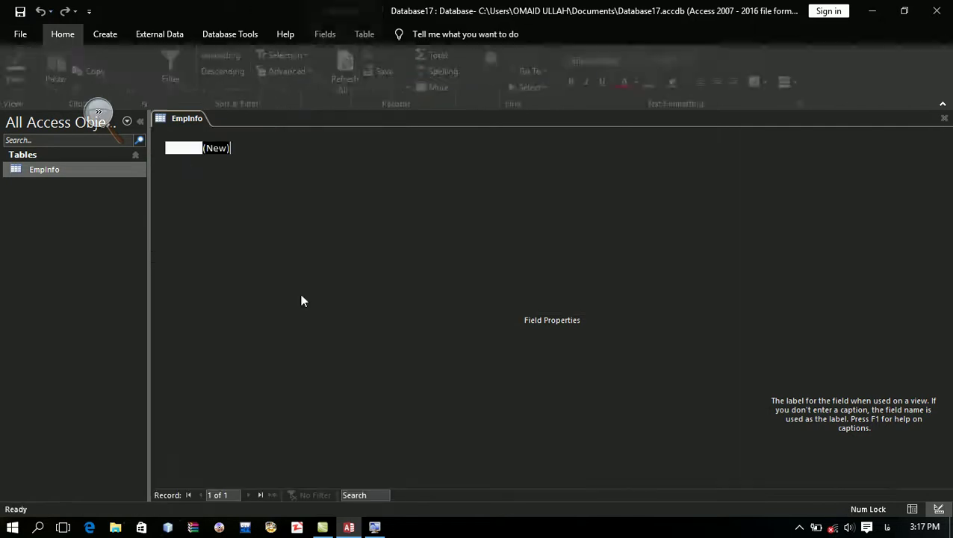
{"action": "key", "text": "Tab"}
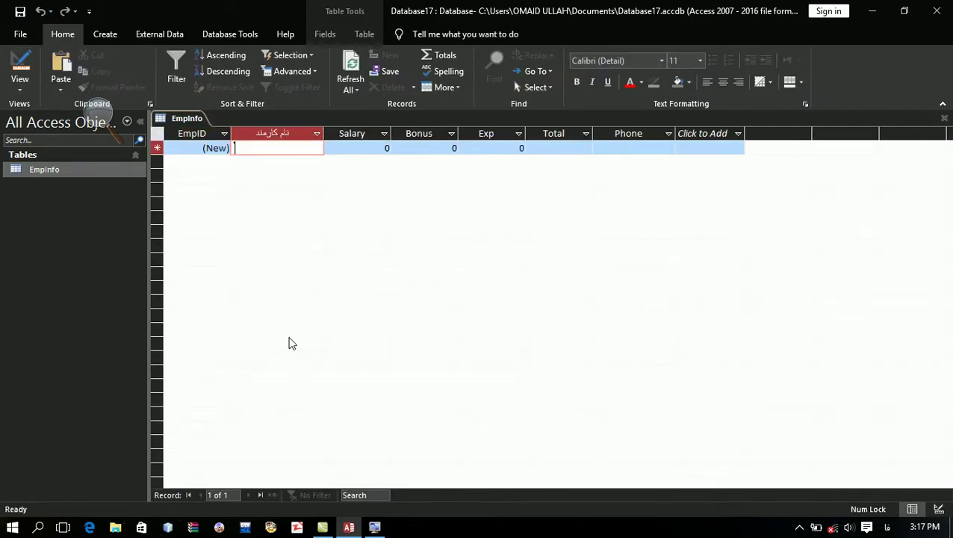
{"action": "type", "text": "امید ال"}
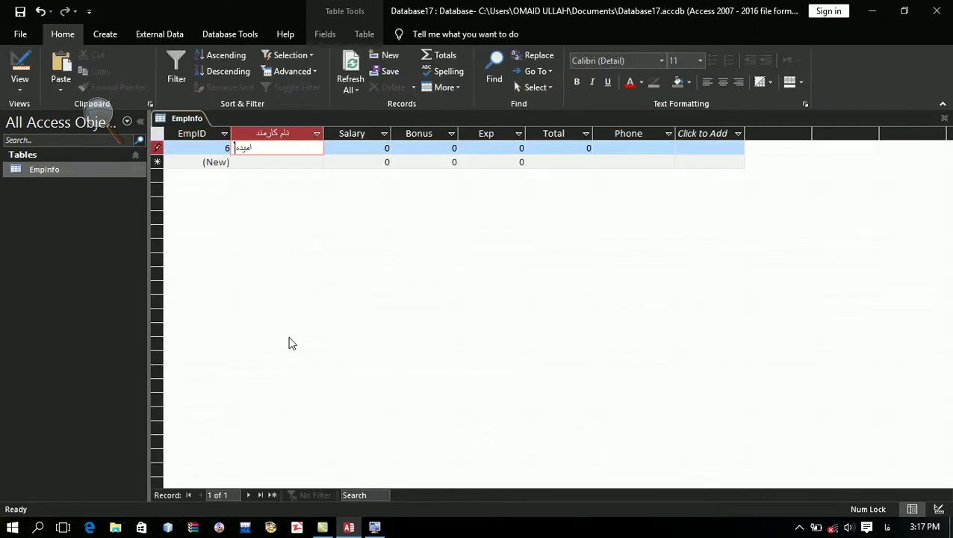
{"action": "key", "text": "BackSpace"}
{"action": "key", "text": "BackSpace"}
{"action": "key", "text": "BackSpace"}
{"action": "key", "text": "BackSpace"}
{"action": "key", "text": "BackSpace"}
{"action": "type", "text": "الله"}
{"action": "key", "text": "Tab"}
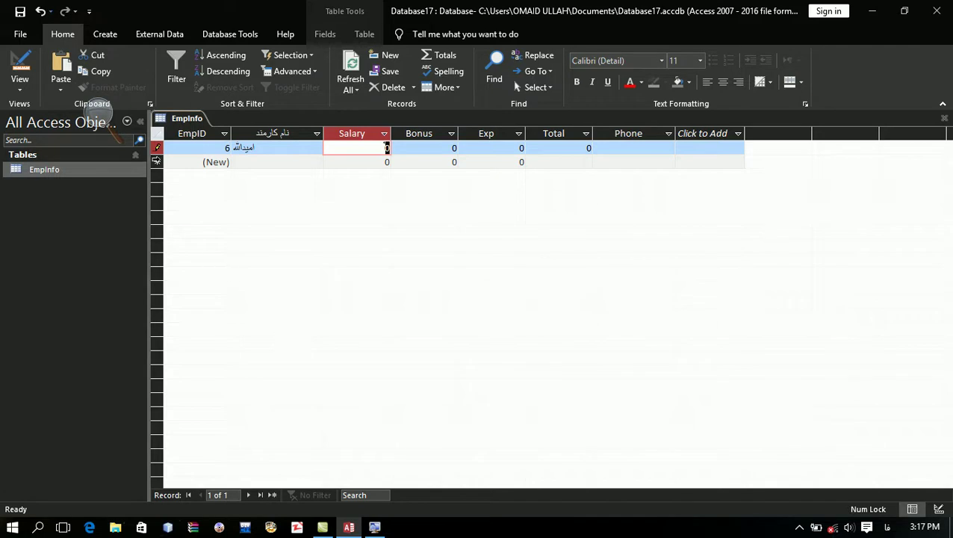
Step: Delete the test record, then clear EmpName's Persian caption in Design view
{"action": "left_click", "coordinate": [153, 150]}
{"action": "key", "text": "alt+shift"}
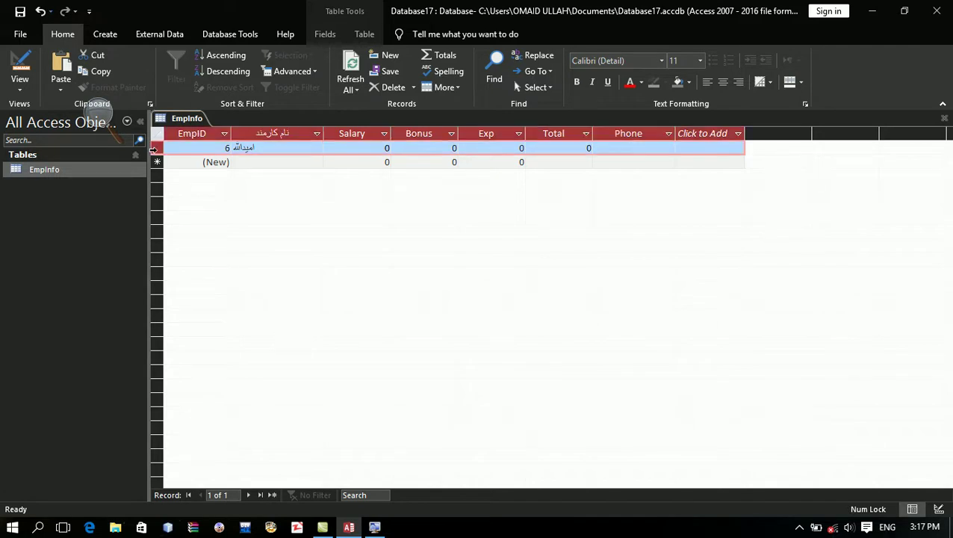
{"action": "key", "text": "Delete"}
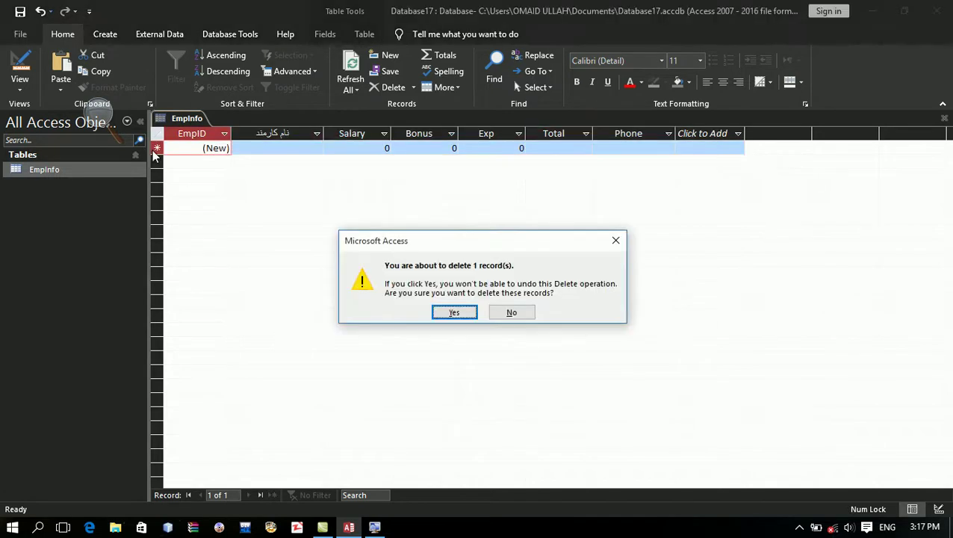
{"action": "key", "text": "Return"}
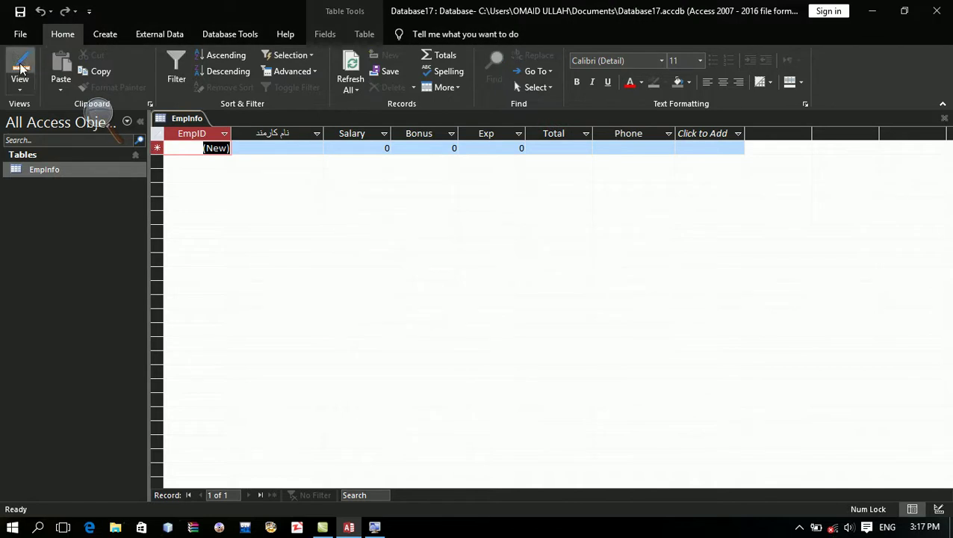
{"action": "left_click", "coordinate": [19, 64]}
{"action": "key", "text": "Delete"}
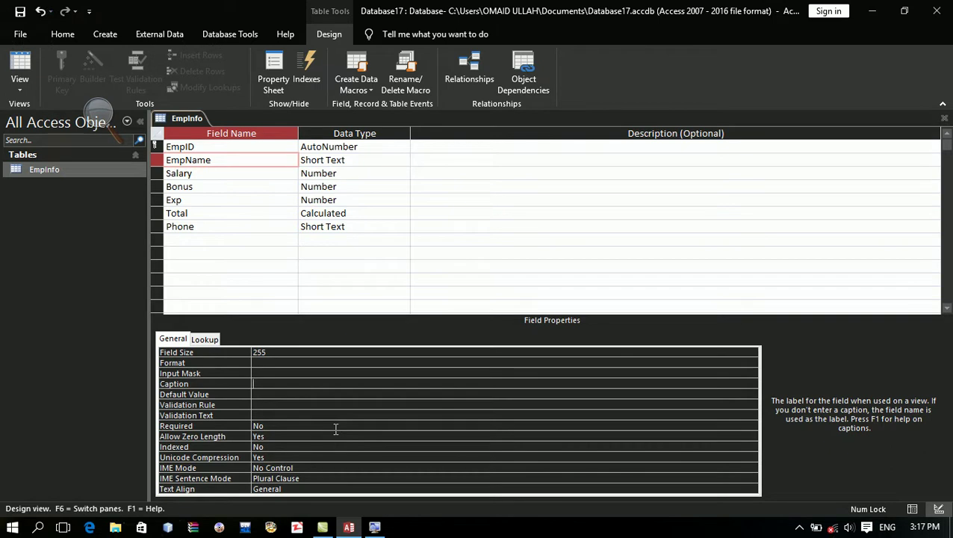
Step: Change EmpName's IME Sentence Mode from Plural Clause to None, then go to the empty row below Phone
{"action": "left_click", "coordinate": [333, 479]}
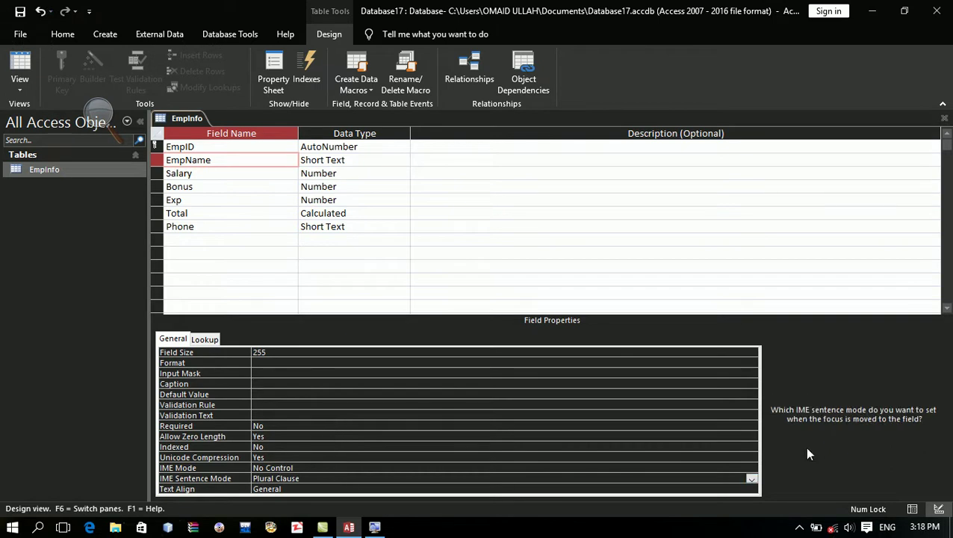
{"action": "left_click", "coordinate": [752, 479]}
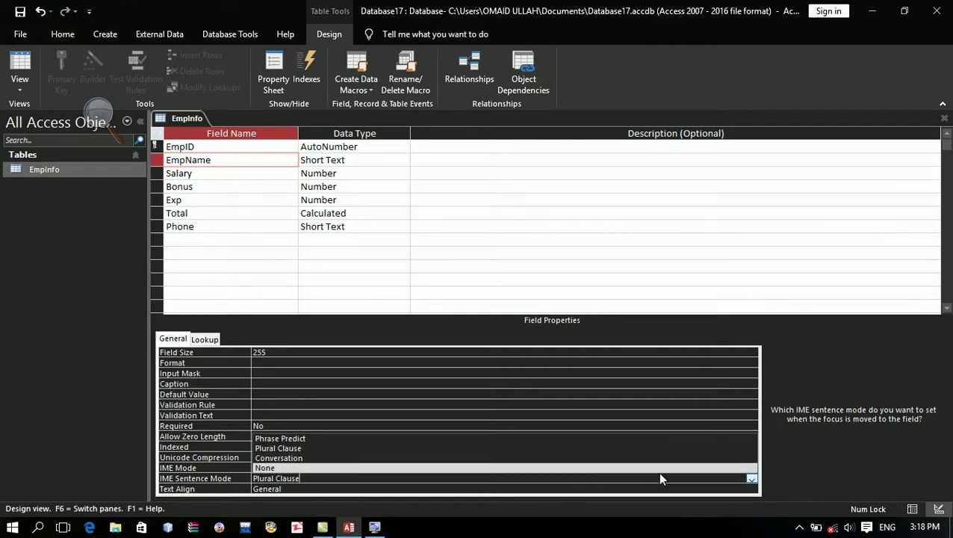
{"action": "left_click", "coordinate": [646, 469]}
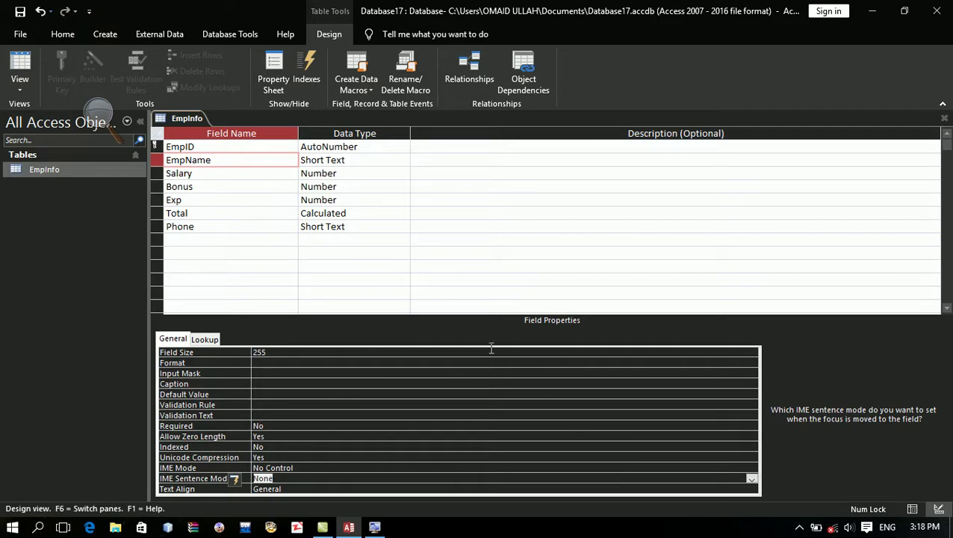
{"action": "left_click", "coordinate": [284, 393]}
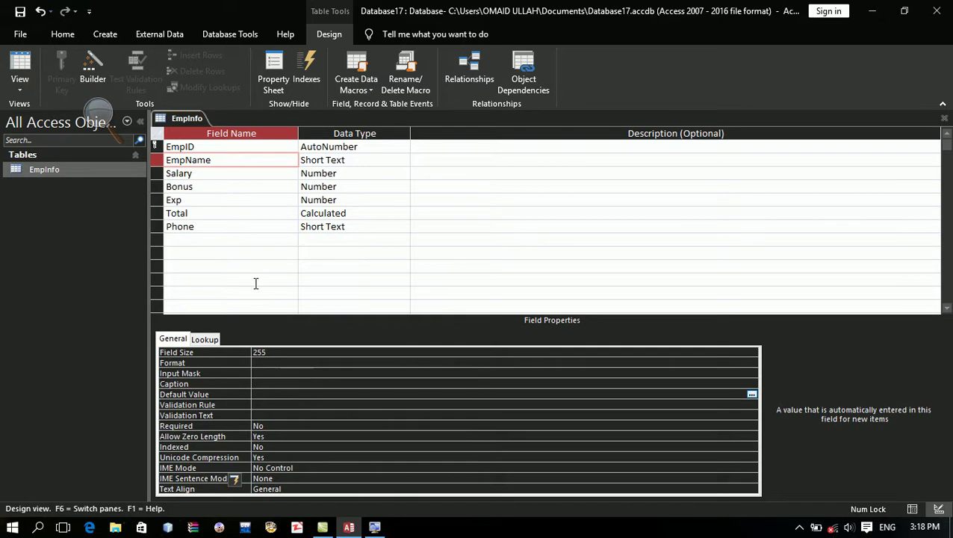
{"action": "left_click", "coordinate": [216, 236]}
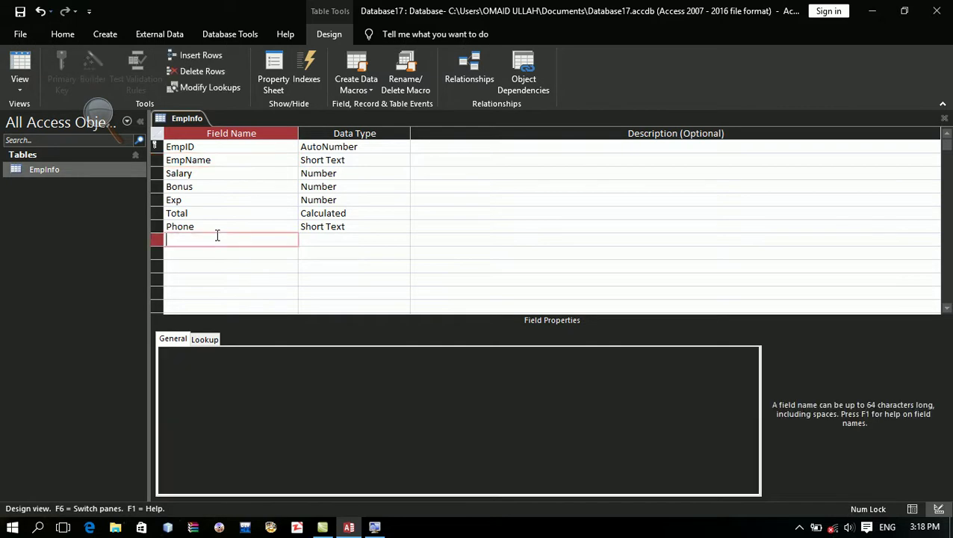
Step: Create the SalaryTakenDate field with a Default Value of =Now()
{"action": "type", "text": "SalaryTakerID"}
{"action": "key", "text": "Caps_Lock"}
{"action": "type", "text": "ate"}
{"action": "key", "text": "Tab"}
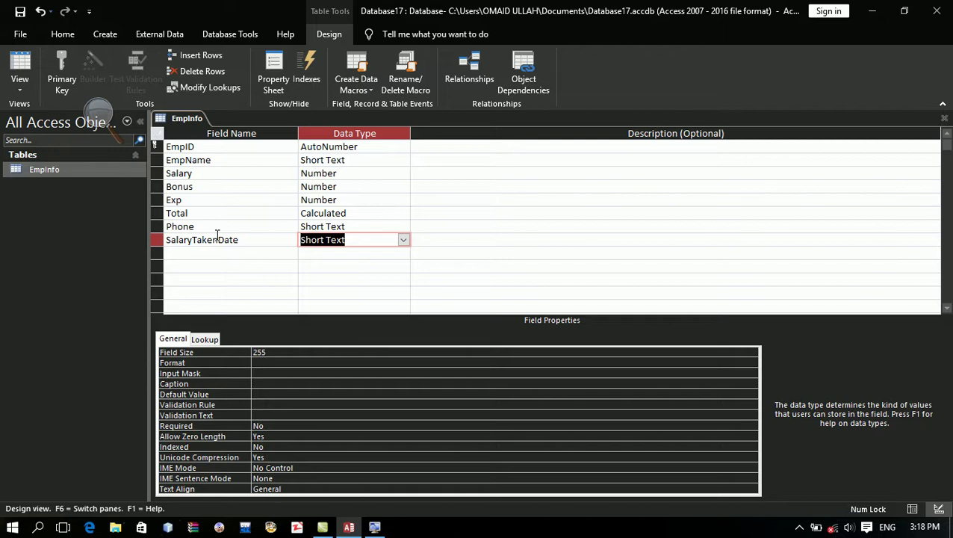
{"action": "left_click", "coordinate": [270, 393]}
{"action": "type", "text": "=nowow("}
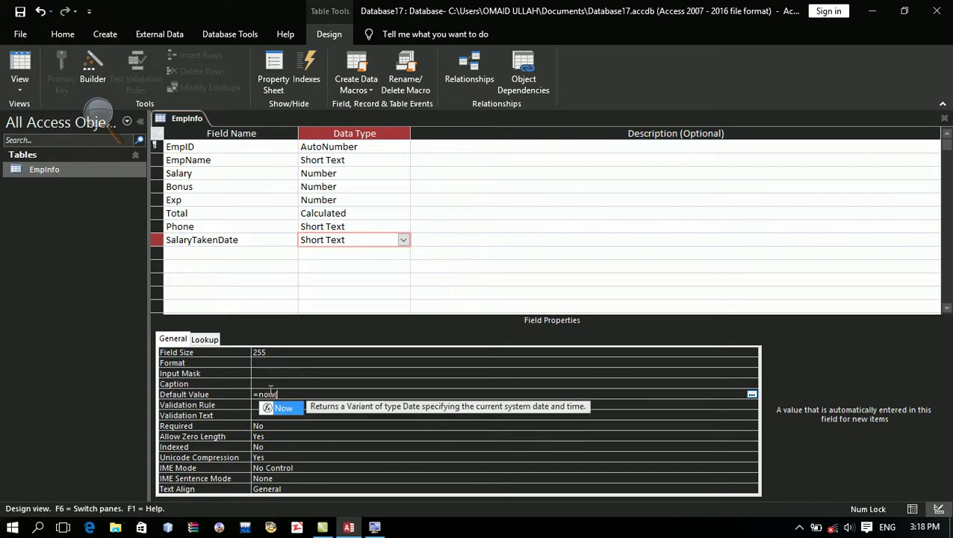
{"action": "type", "text": ")"}
{"action": "key", "text": "Return"}
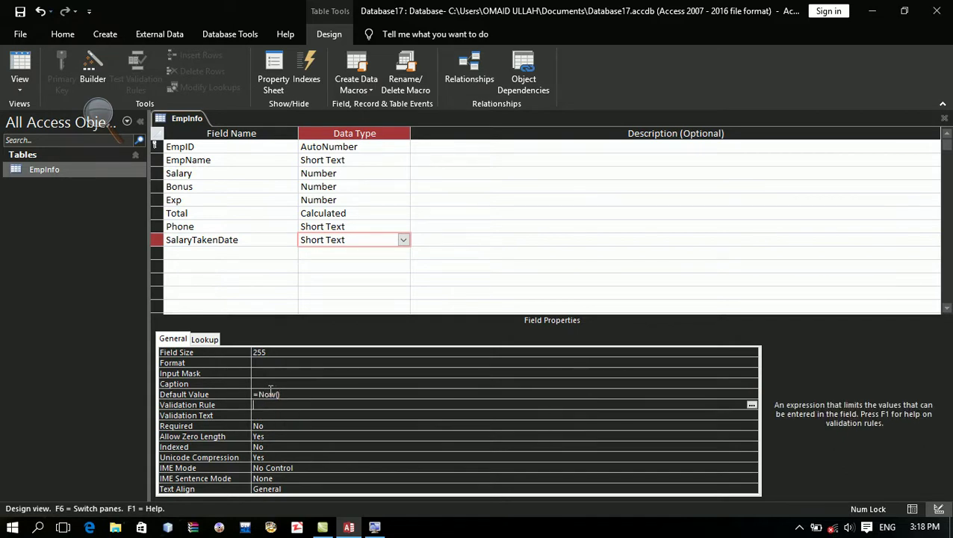
{"action": "left_click", "coordinate": [20, 11]}
Step: Enter an employee record with salary 130000, bonus 7000, exp 5000 and a phone number
{"action": "left_click", "coordinate": [20, 66]}
{"action": "key", "text": "Tab"}
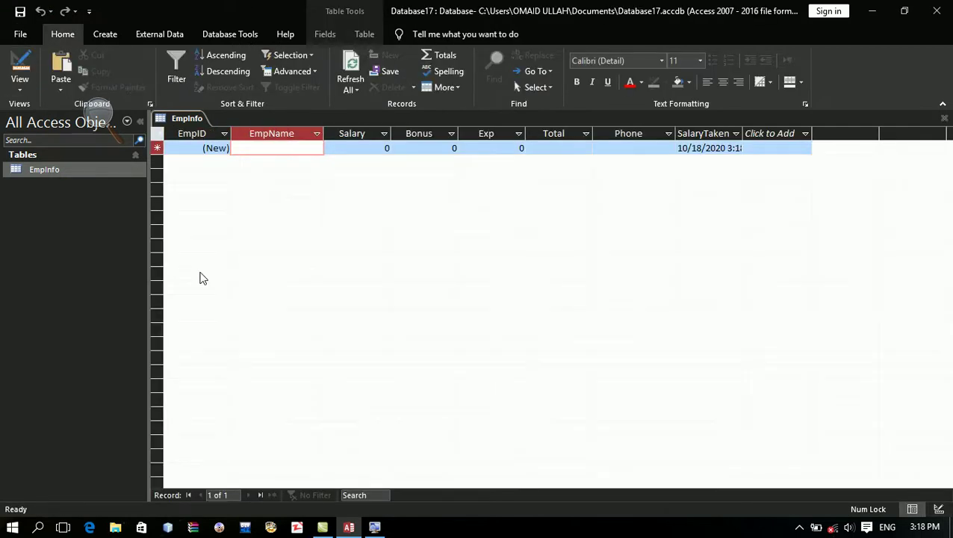
{"action": "key", "text": "Caps_Lock"}
{"action": "type", "text": "SH"}
{"action": "key", "text": "Caps_Lock"}
{"action": "type", "text": "hahidullah"}
{"action": "key", "text": "Tab"}
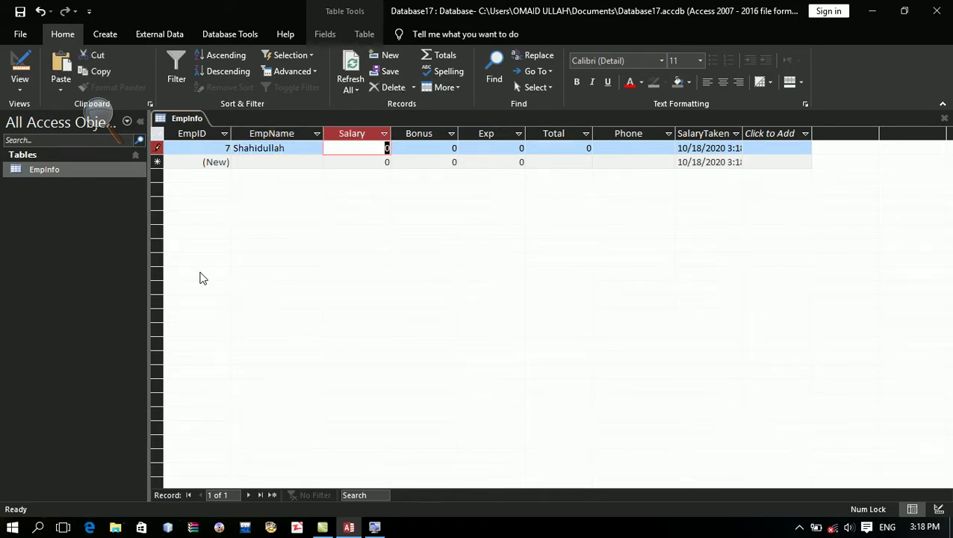
{"action": "type", "text": "130000"}
{"action": "key", "text": "Tab"}
{"action": "type", "text": "7000"}
{"action": "key", "text": "Tab"}
{"action": "type", "text": "5000"}
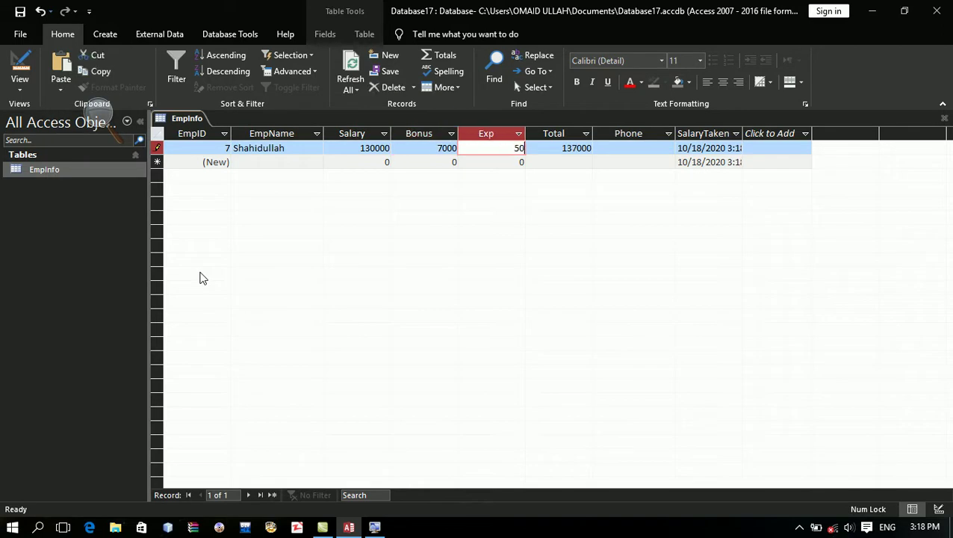
{"action": "key", "text": "Tab"}
{"action": "key", "text": "Tab"}
{"action": "key", "text": "Tab"}
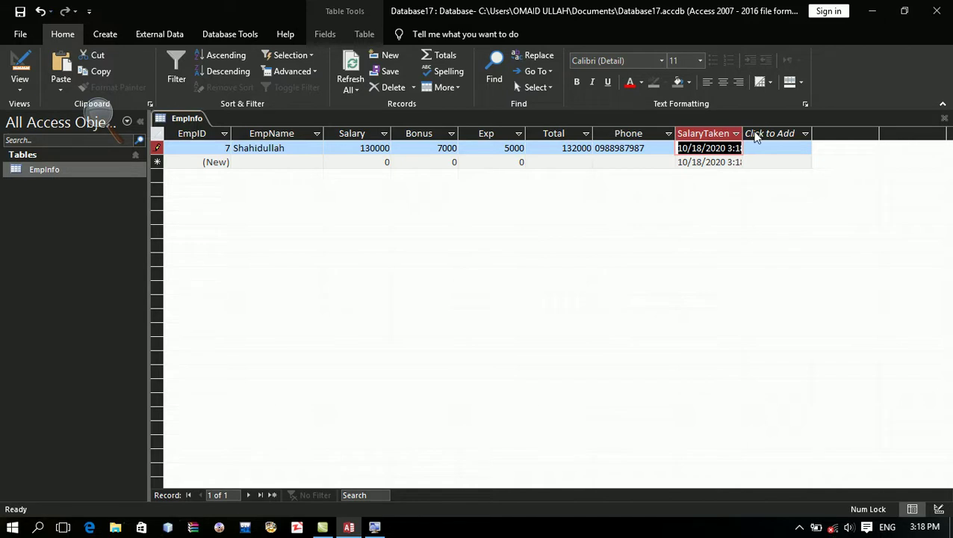
Step: Widen the SalaryTakenDate column to show full timestamps, then dismiss the Click to Add choices
{"action": "left_click_drag", "start_coordinate": [744, 136], "coordinate": [775, 135]}
{"action": "left_click", "coordinate": [780, 135]}
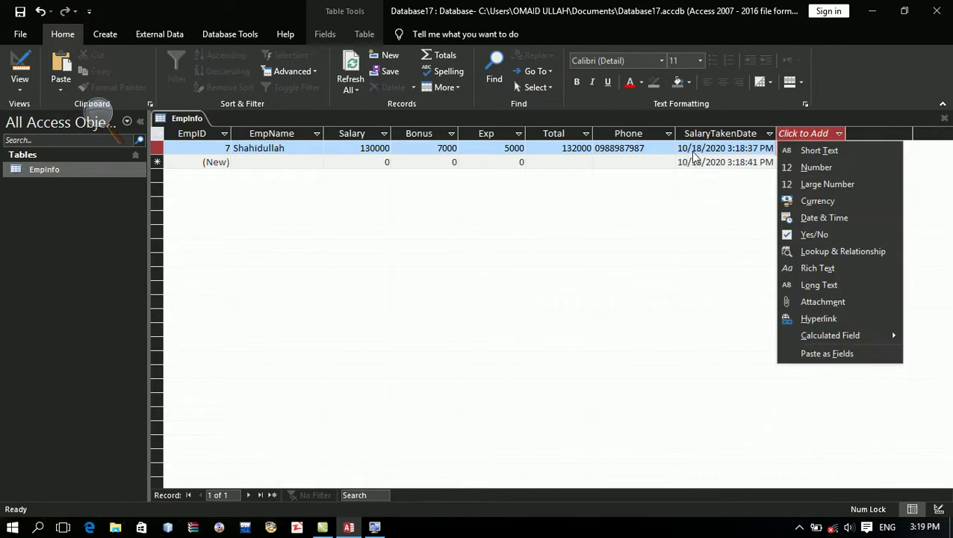
{"action": "key", "text": "Escape"}
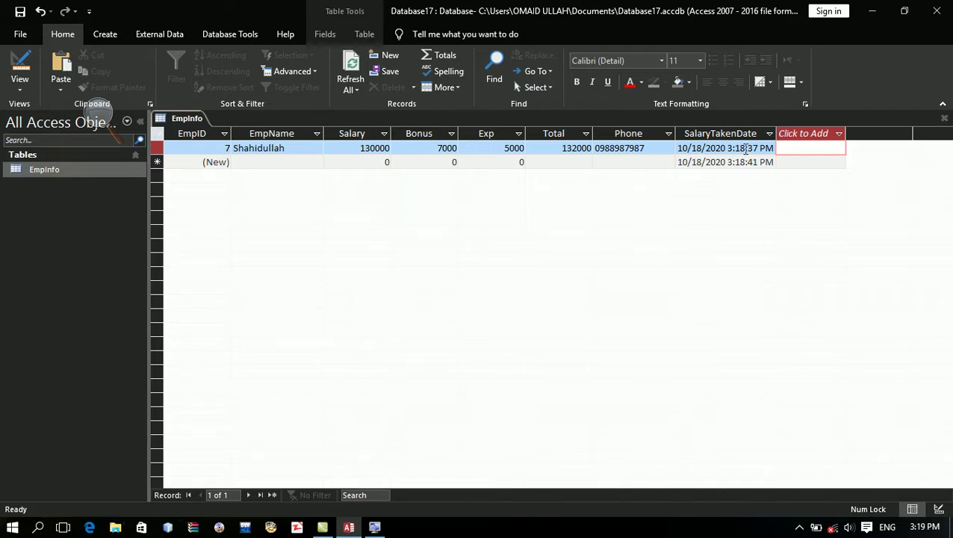
Step: Close the EmpInfo table without saving its layout changes
{"action": "key", "text": "alt+F4"}
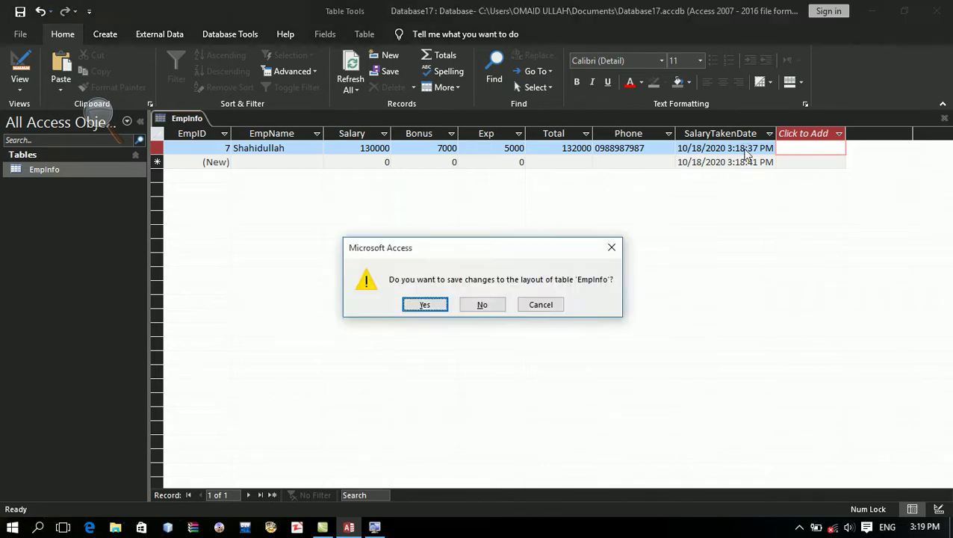
{"action": "key", "text": "Tab"}
{"action": "key", "text": "Return"}
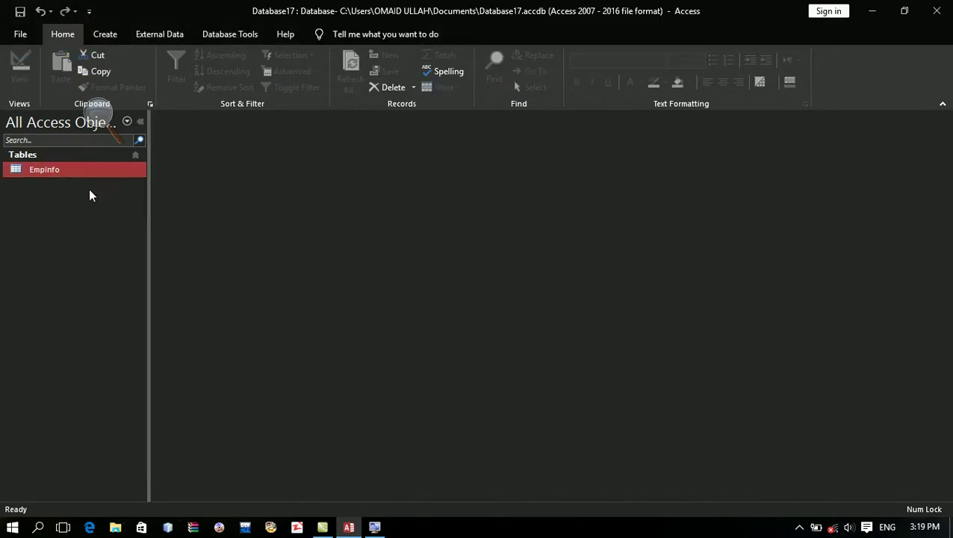
Step: Reopen EmpInfo in Design view and select the Bonus field
{"action": "right_click", "coordinate": [54, 174]}
{"action": "left_click", "coordinate": [85, 201]}
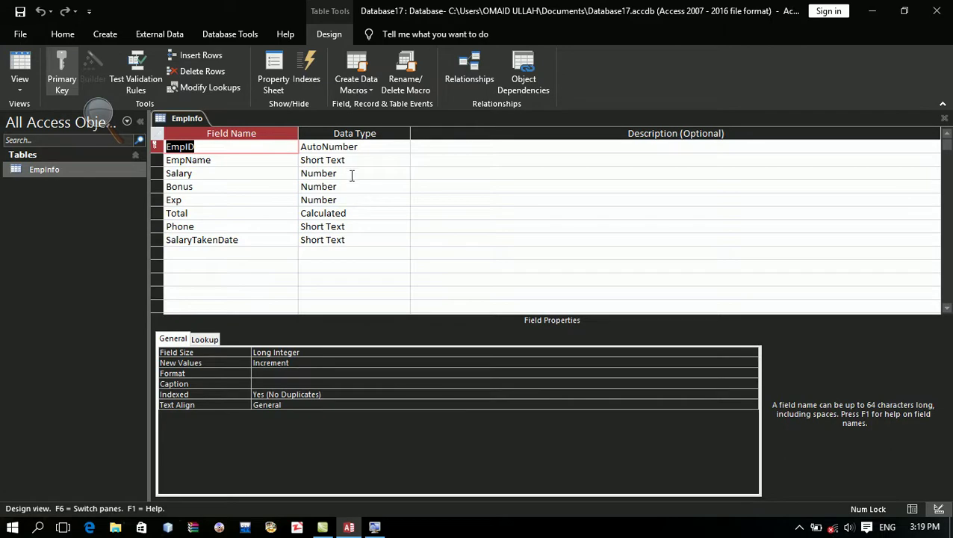
{"action": "left_click", "coordinate": [349, 161]}
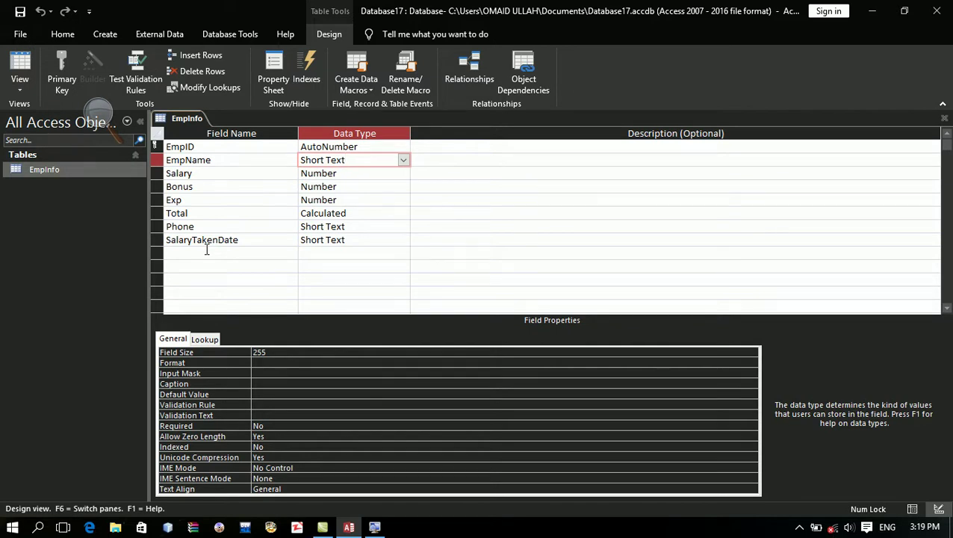
{"action": "left_click", "coordinate": [207, 253]}
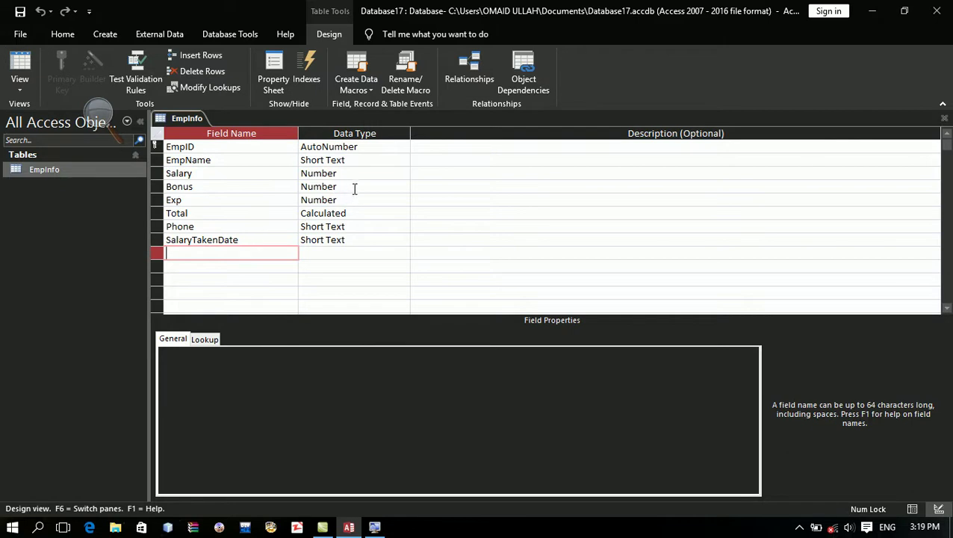
{"action": "left_click", "coordinate": [354, 187]}
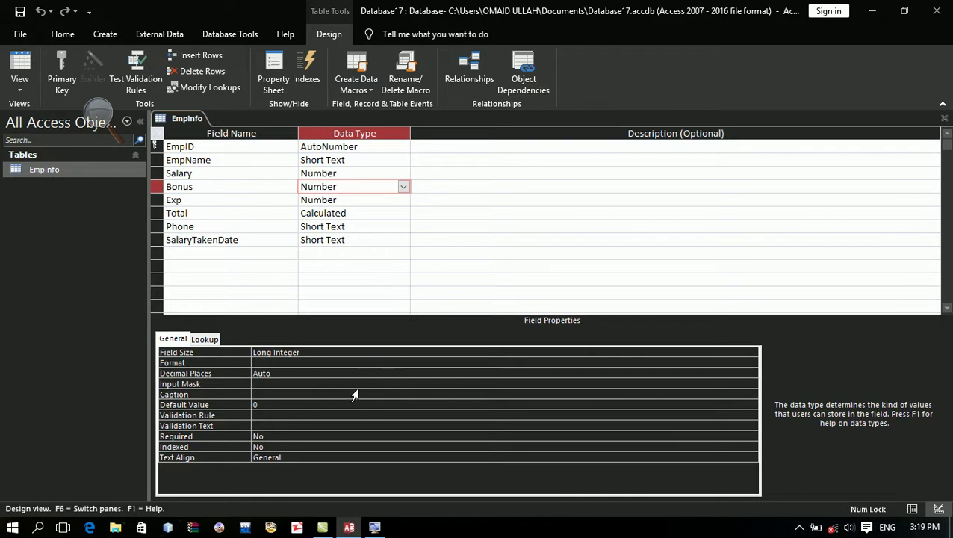
Step: Change the Bonus field's Default Value from 0 to 5000
{"action": "left_click", "coordinate": [358, 404]}
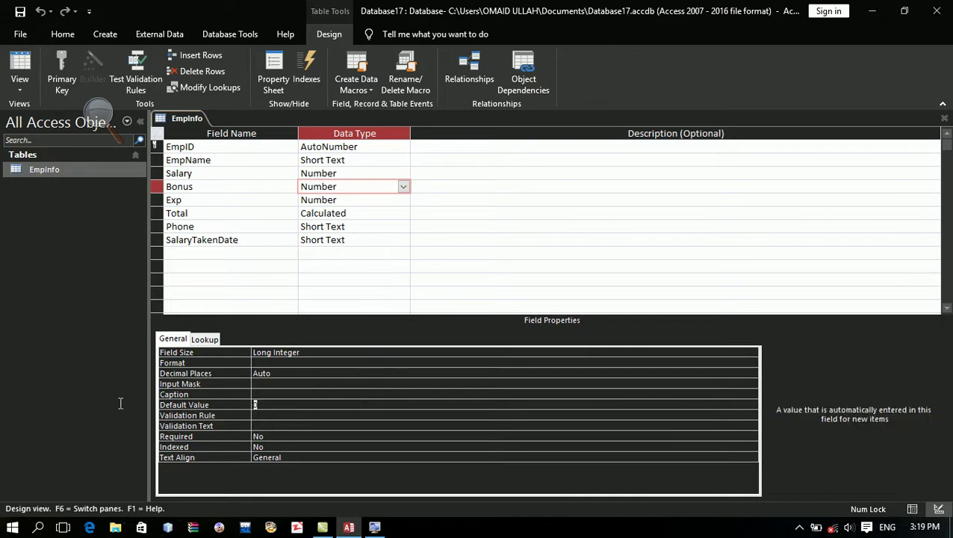
{"action": "key", "text": "BackSpace"}
{"action": "type", "text": "5000"}
{"action": "key", "text": "Return"}
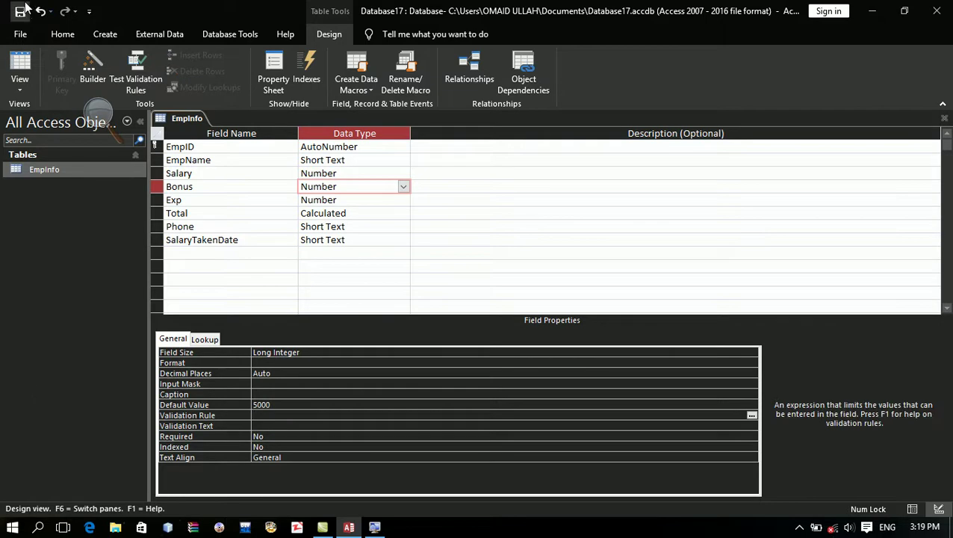
Step: In Datasheet view, add a test employee with salary 40000, exp 9000 and a phone number
{"action": "left_click", "coordinate": [25, 63]}
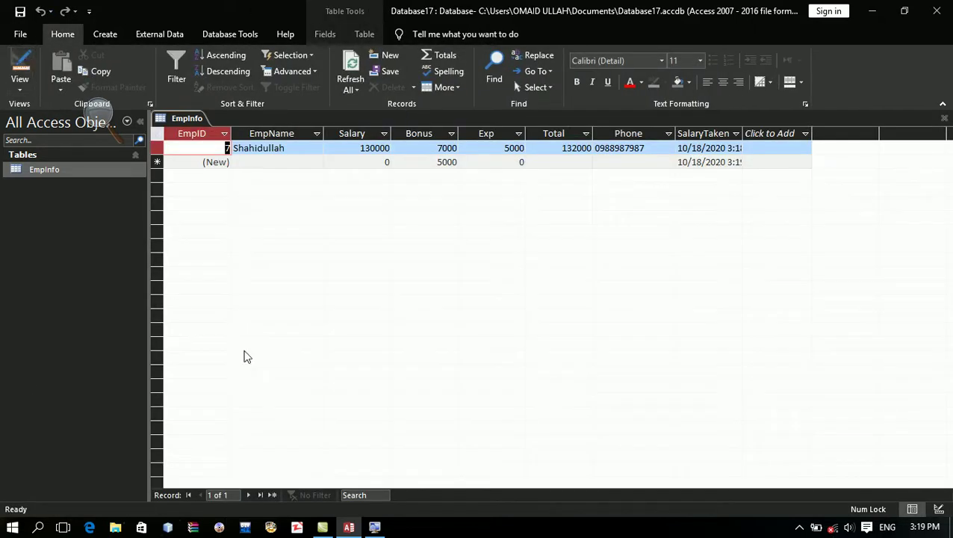
{"action": "key", "text": "Tab"}
{"action": "key", "text": "Tab"}
{"action": "key", "text": "Down"}
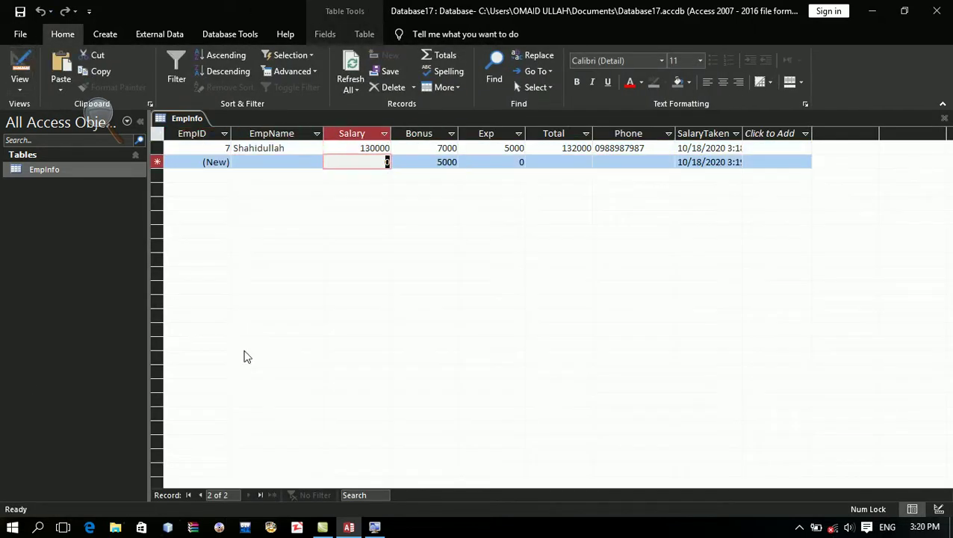
{"action": "key", "text": "shift+Tab"}
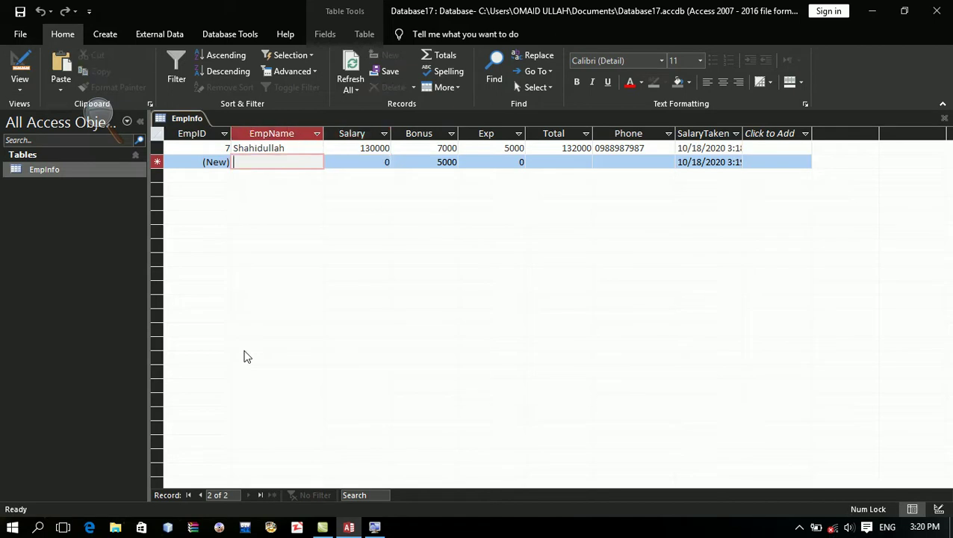
{"action": "key", "text": "Caps_Lock"}
{"action": "type", "text": "H"}
{"action": "key", "text": "Caps_Lock"}
{"action": "type", "text": "aroon"}
{"action": "key", "text": "Tab"}
{"action": "type", "text": "40000"}
{"action": "key", "text": "Tab"}
{"action": "key", "text": "Tab"}
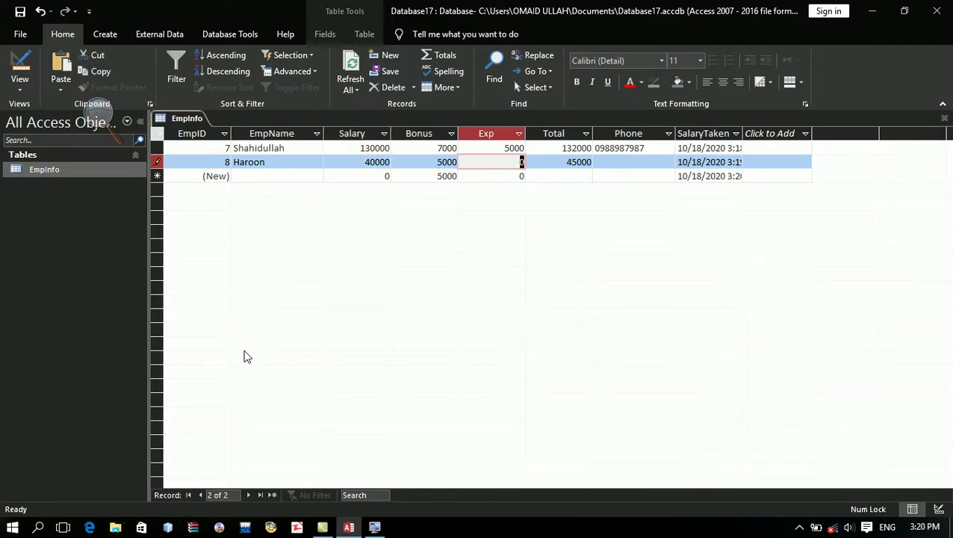
{"action": "type", "text": "9000"}
{"action": "key", "text": "Tab"}
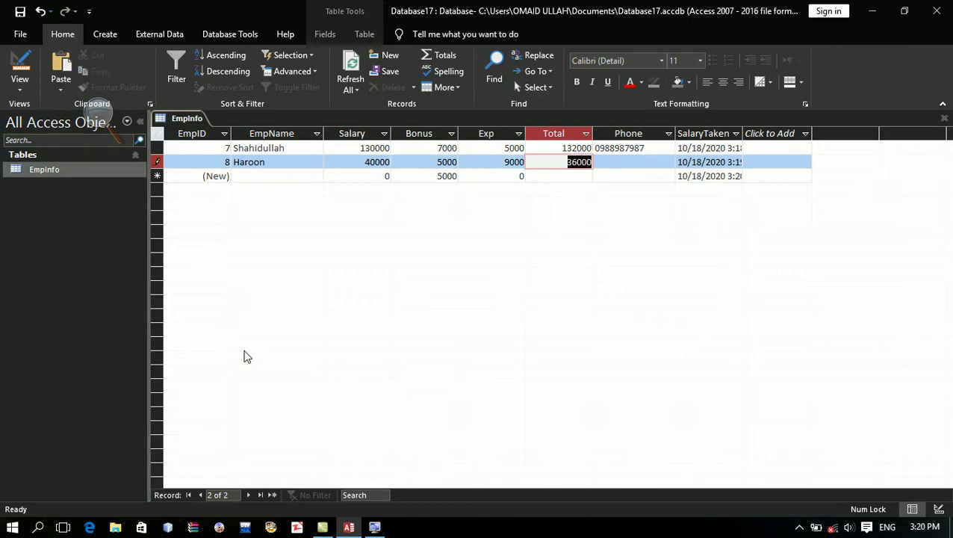
{"action": "key", "text": "Tab"}
{"action": "type", "text": "098098"}
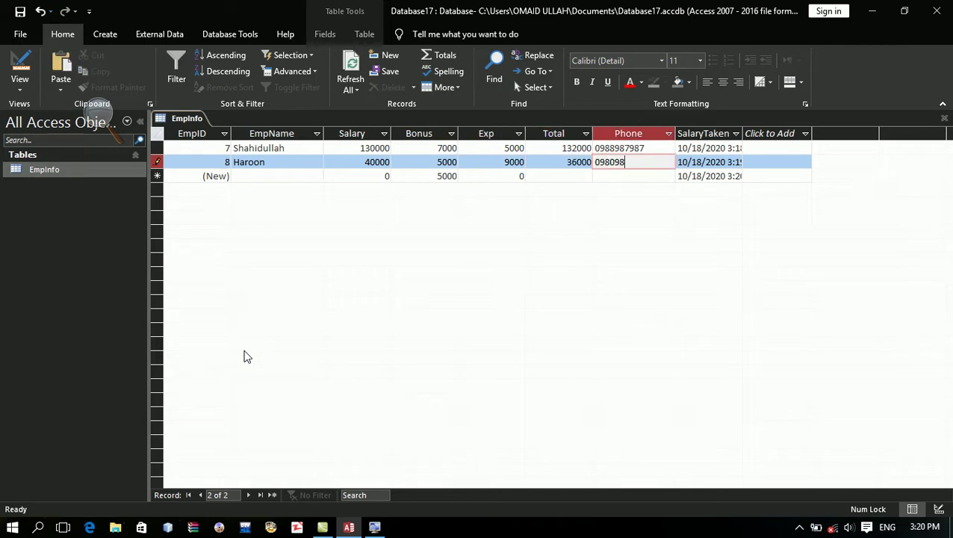
{"action": "key", "text": "Tab"}
{"action": "key", "text": "Tab"}
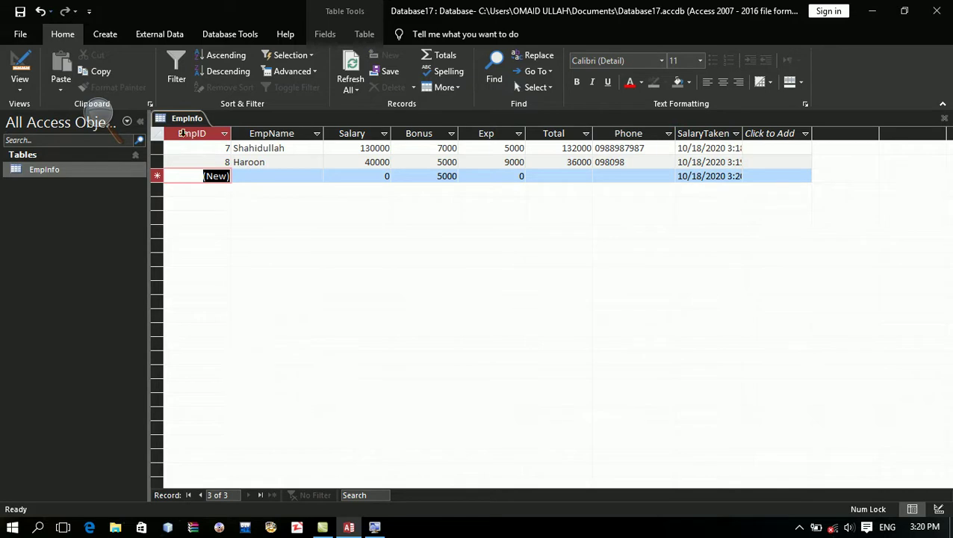
Step: Delete all records in the datasheet and return to Design view
{"action": "left_click", "coordinate": [152, 139]}
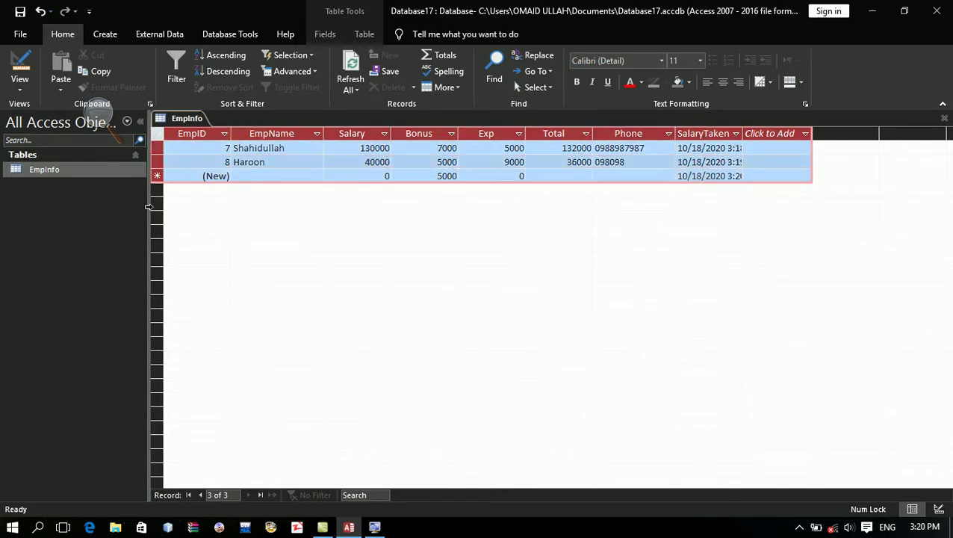
{"action": "key", "text": "Delete"}
{"action": "key", "text": "Return"}
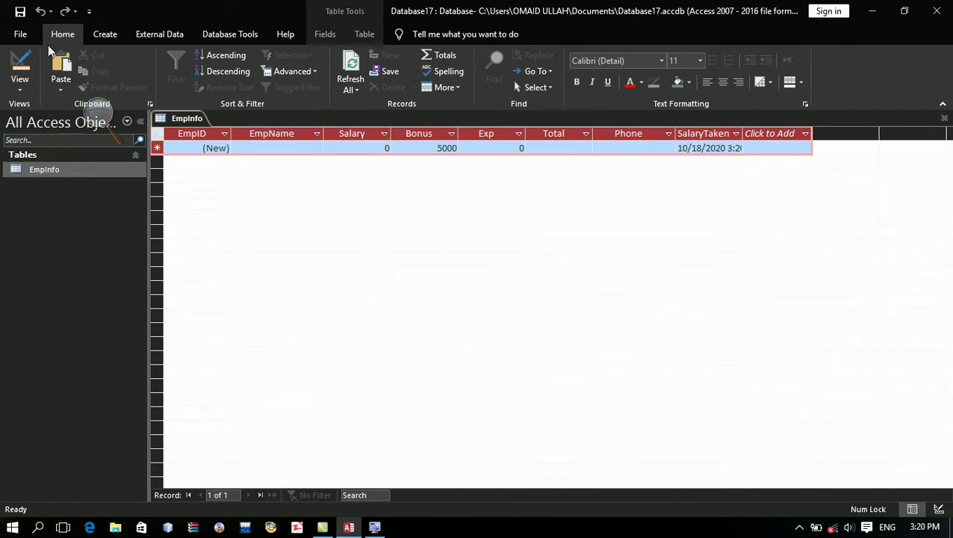
{"action": "left_click", "coordinate": [22, 71]}
Step: Select the EmpName field and put the cursor in its Validation Rule property
{"action": "right_click", "coordinate": [73, 131]}
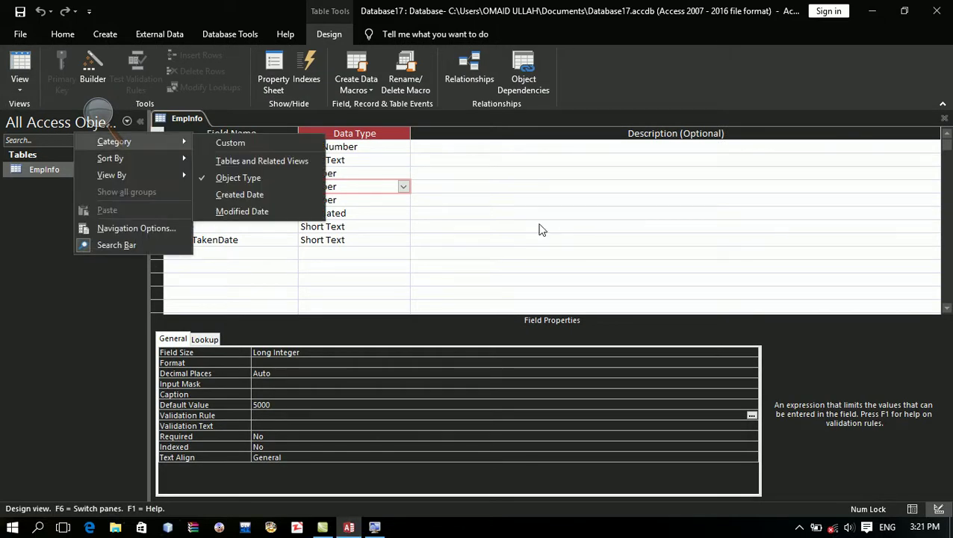
{"action": "left_click", "coordinate": [379, 166]}
{"action": "left_click", "coordinate": [378, 146]}
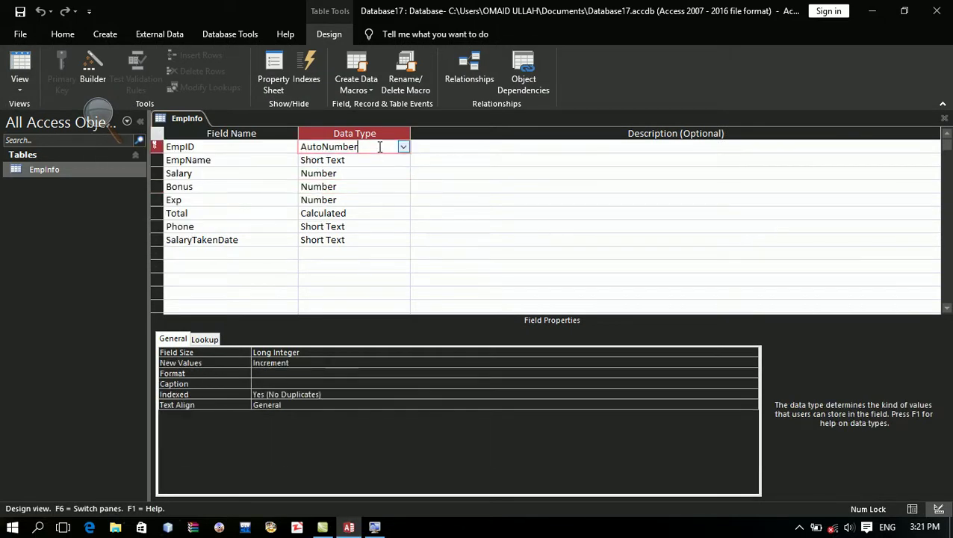
{"action": "left_click", "coordinate": [377, 160]}
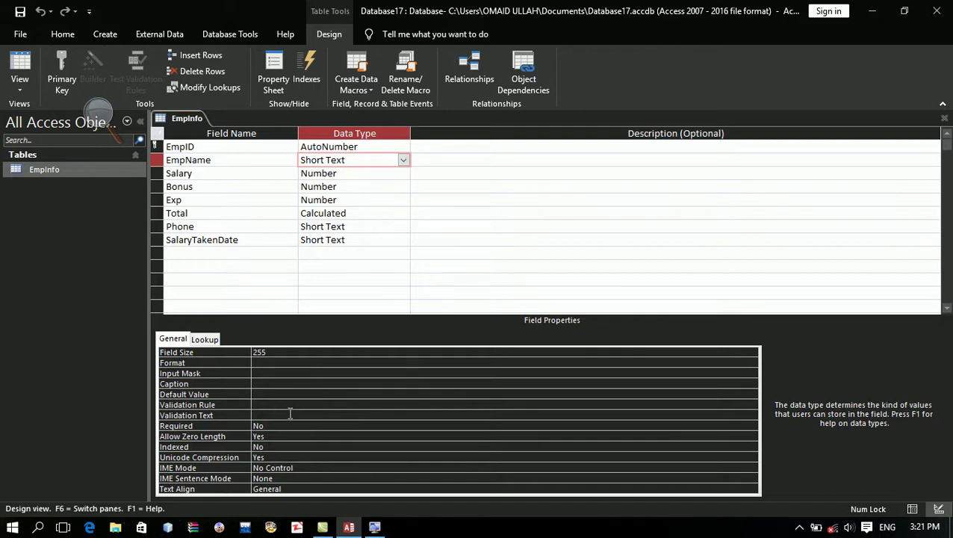
{"action": "left_click", "coordinate": [287, 407]}
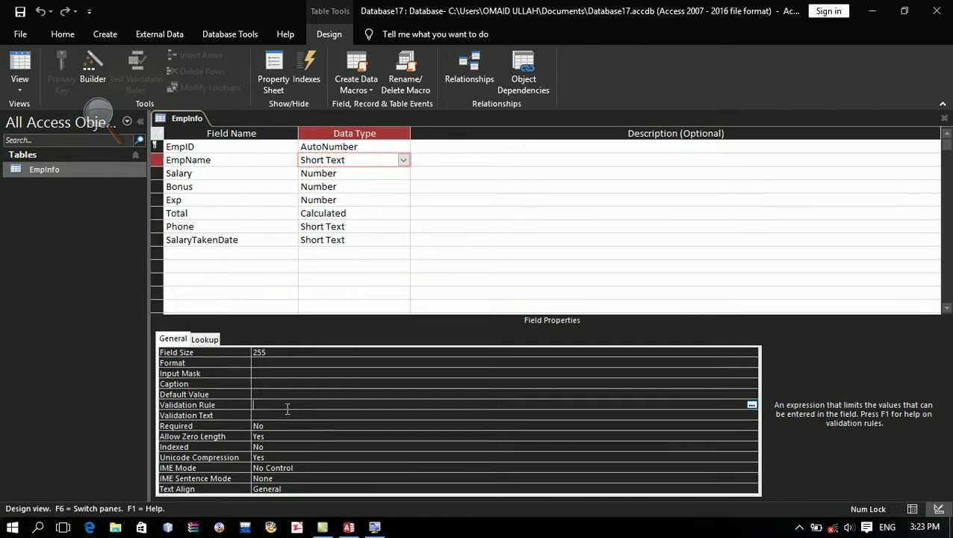
Step: Give EmpName the rule Is Not Null with validation text 'Please First Fill the Name Field!'
{"action": "type", "text": "Is Not Null"}
{"action": "key", "text": "Return"}
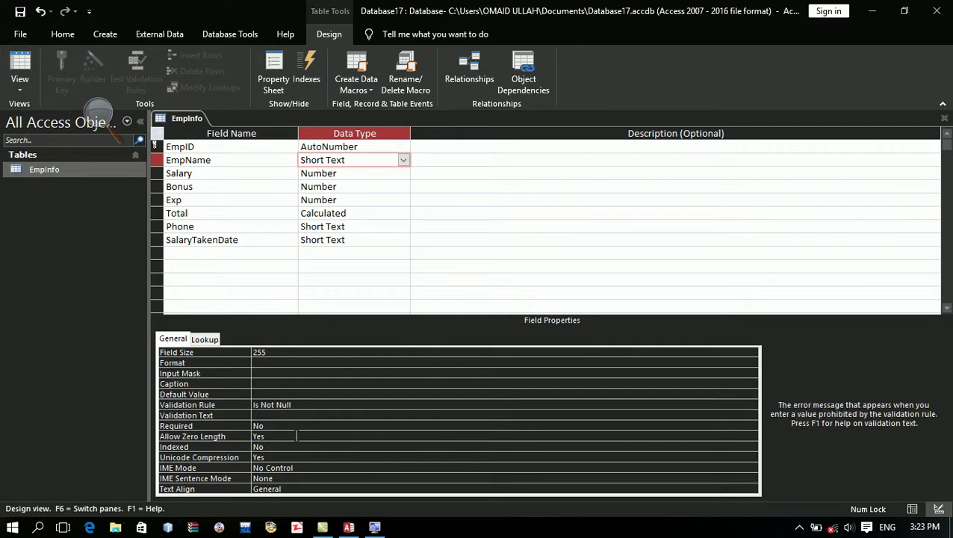
{"action": "type", "text": "Please First Fill the Name Field!"}
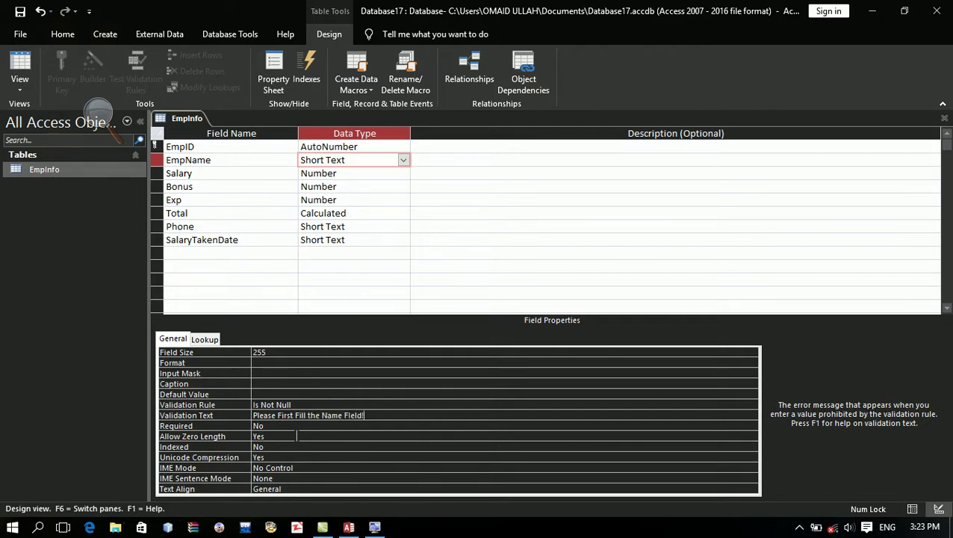
Step: Save the design and, in Datasheet view, enter a nameless record with 12000, 8000 and a phone number
{"action": "left_click", "coordinate": [17, 12]}
{"action": "left_click", "coordinate": [21, 62]}
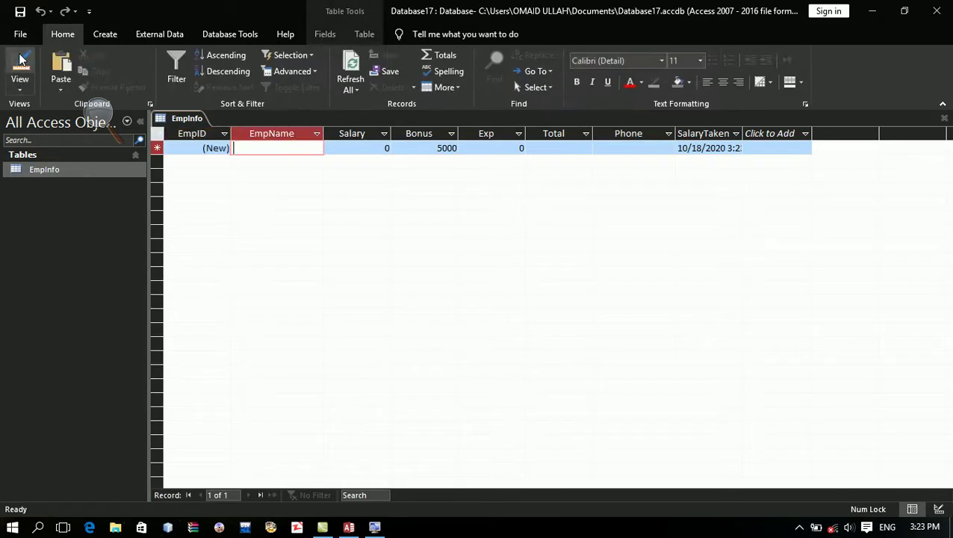
{"action": "key", "text": "Tab"}
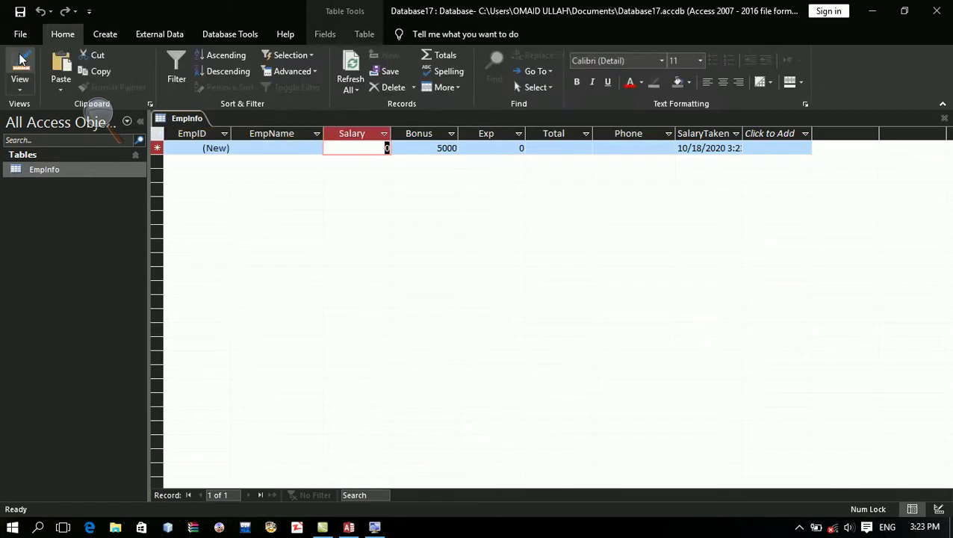
{"action": "type", "text": "12000"}
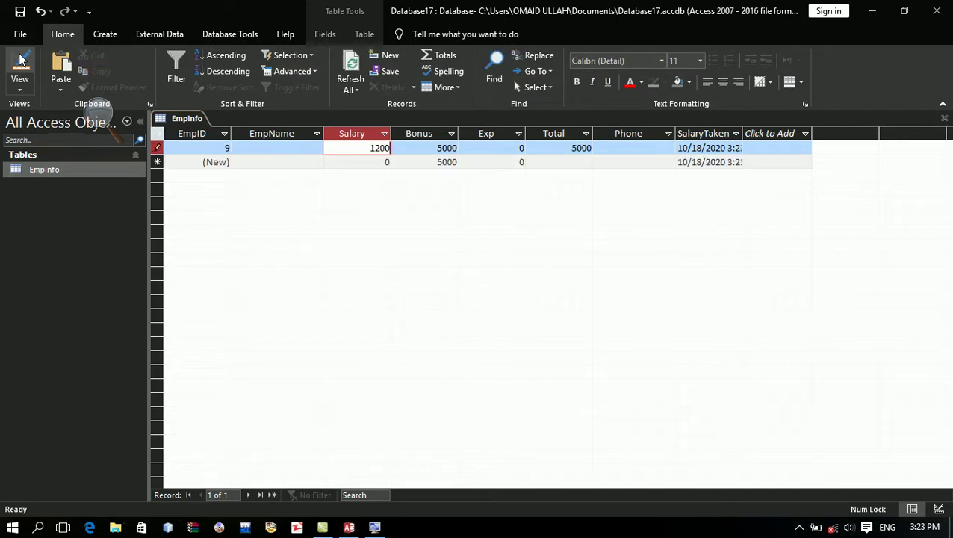
{"action": "key", "text": "Tab"}
{"action": "key", "text": "Tab"}
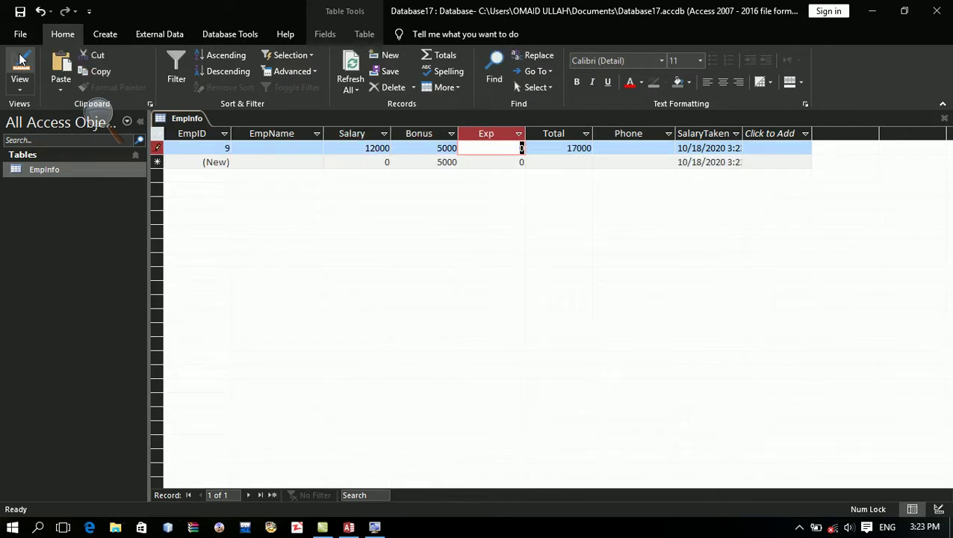
{"action": "type", "text": "8000"}
{"action": "key", "text": "Tab"}
{"action": "key", "text": "Tab"}
{"action": "type", "text": "98798"}
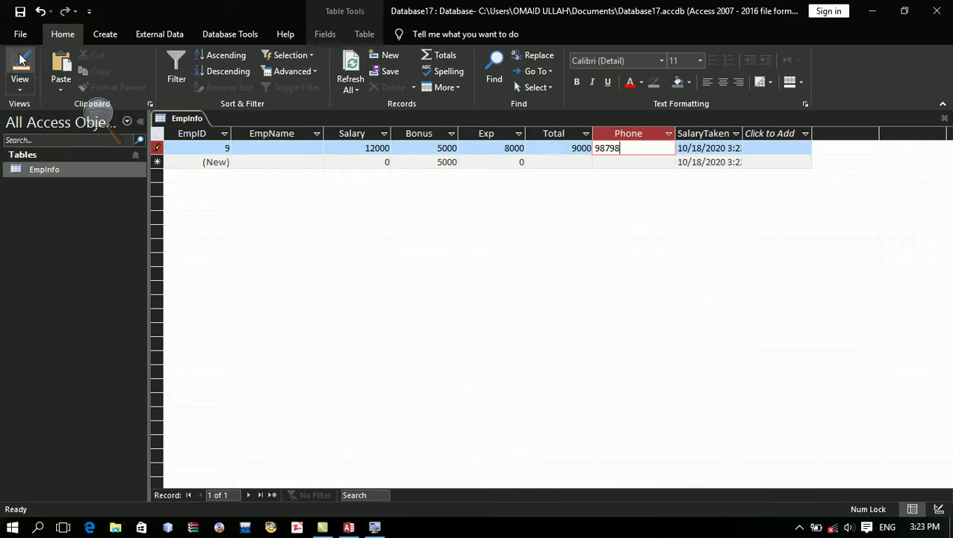
{"action": "key", "text": "Tab"}
Step: Trigger the empty-name validation warning, then fill in an employee name and save the record
{"action": "left_click", "coordinate": [21, 58]}
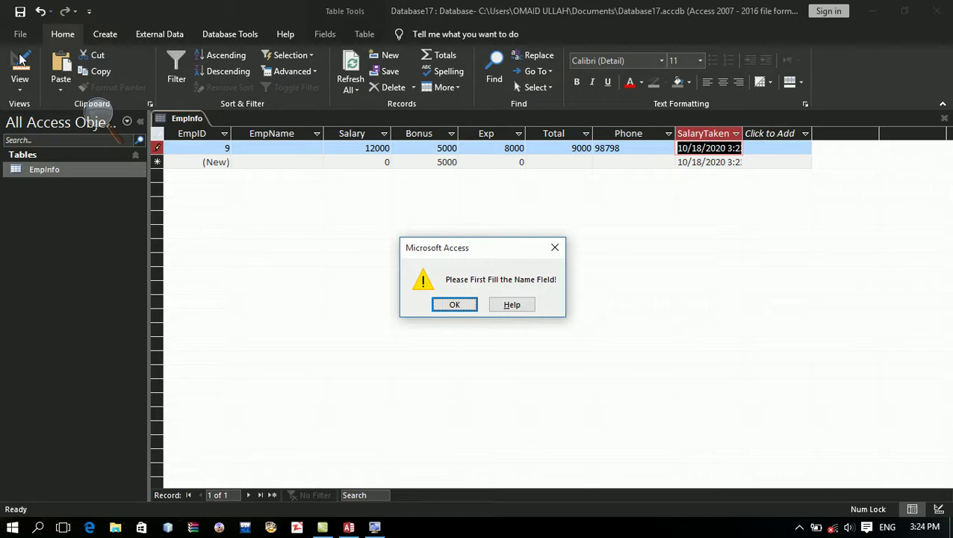
{"action": "key", "text": "Return"}
{"action": "key", "text": "Return"}
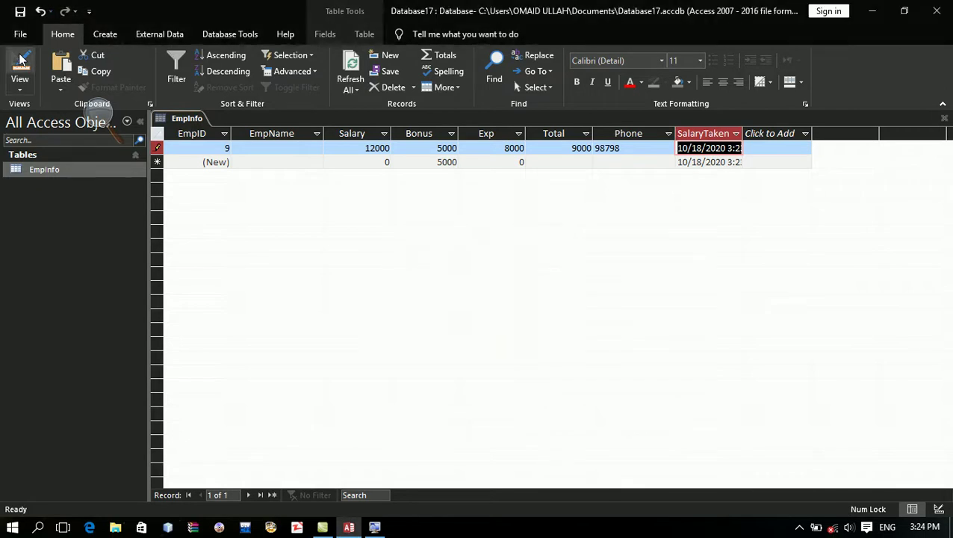
{"action": "key", "text": "Return"}
{"action": "key", "text": "Return"}
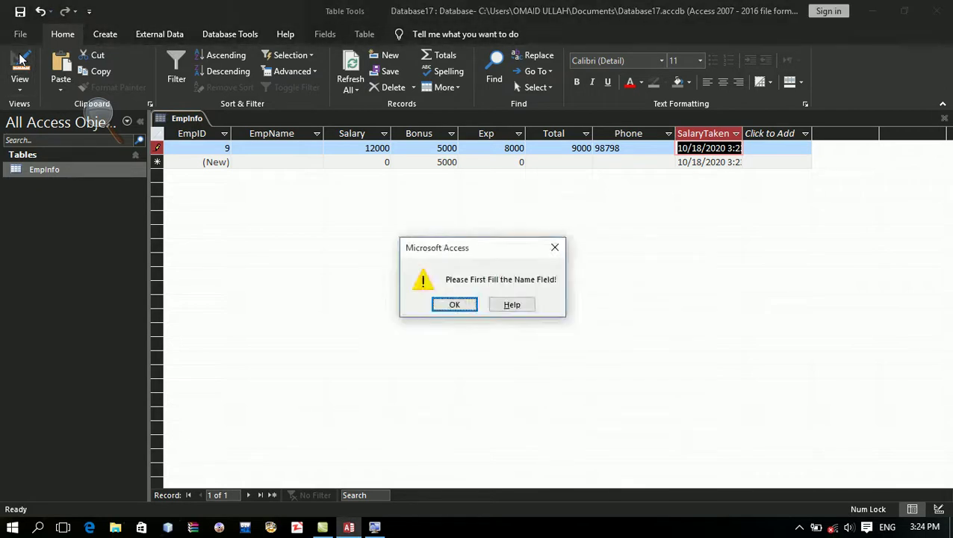
{"action": "key", "text": "Return"}
{"action": "key", "text": "Return"}
{"action": "key", "text": "Return"}
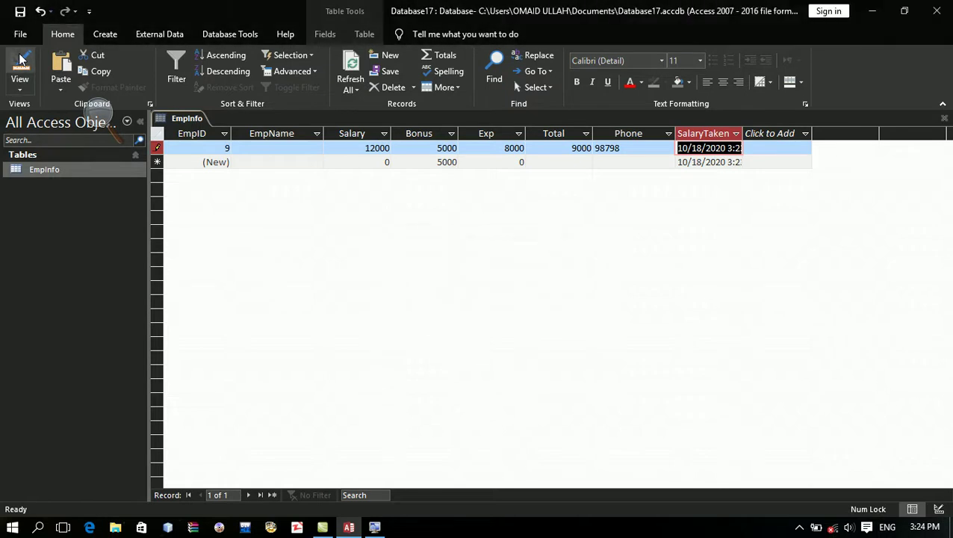
{"action": "key", "text": "Return"}
{"action": "key", "text": "Left"}
{"action": "key", "text": "Left"}
{"action": "key", "text": "Left"}
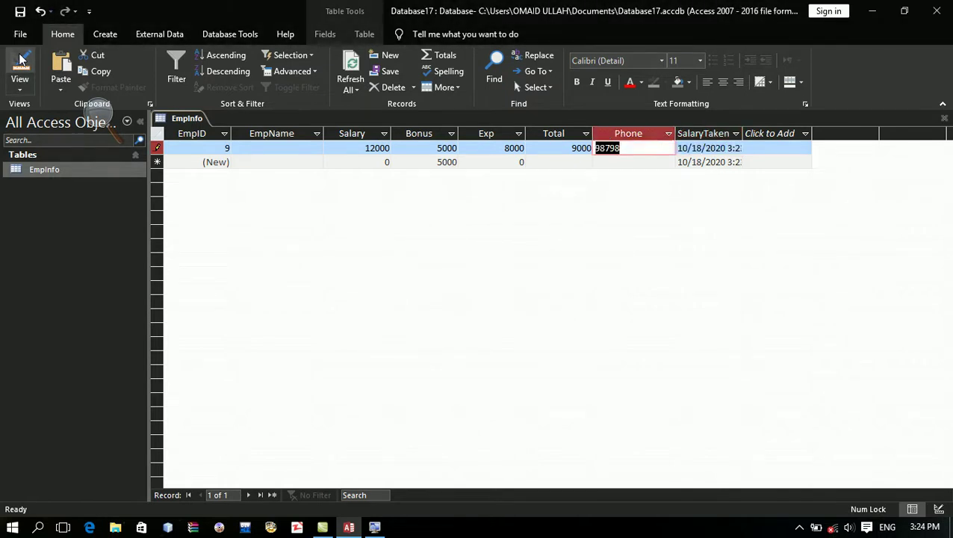
{"action": "key", "text": "Left"}
{"action": "key", "text": "Left"}
{"action": "type", "text": "A"}
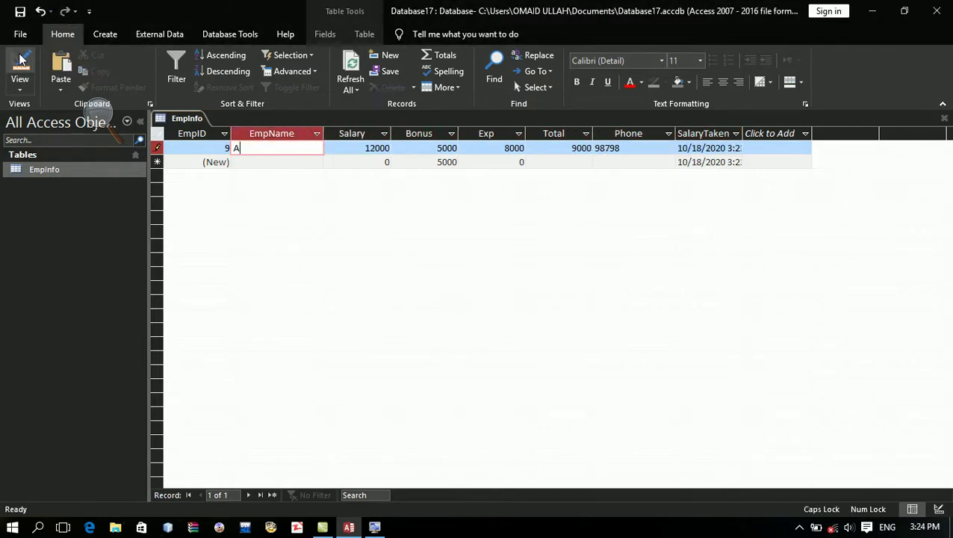
{"action": "type", "text": "rman"}
{"action": "key", "text": "Tab"}
{"action": "key", "text": "Tab"}
{"action": "key", "text": "Tab"}
{"action": "key", "text": "Tab"}
{"action": "key", "text": "Tab"}
{"action": "key", "text": "Tab"}
{"action": "key", "text": "Tab"}
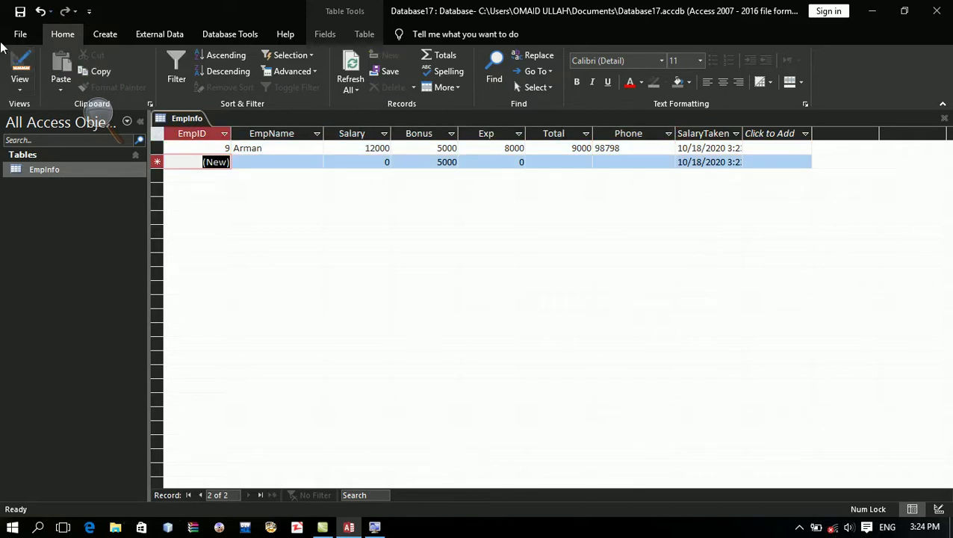
Step: Delete the test record so the datasheet is empty
{"action": "left_click", "coordinate": [156, 148]}
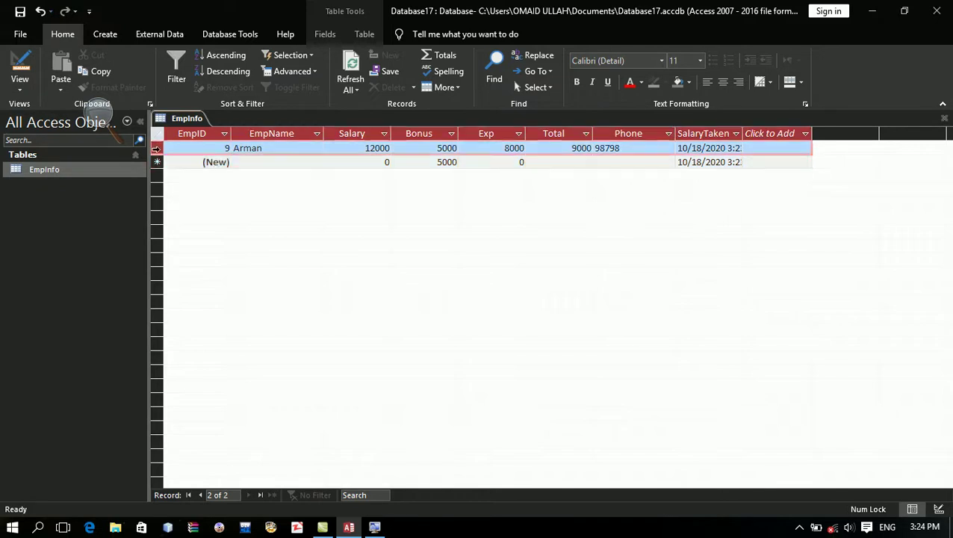
{"action": "key", "text": "Delete"}
{"action": "key", "text": "Return"}
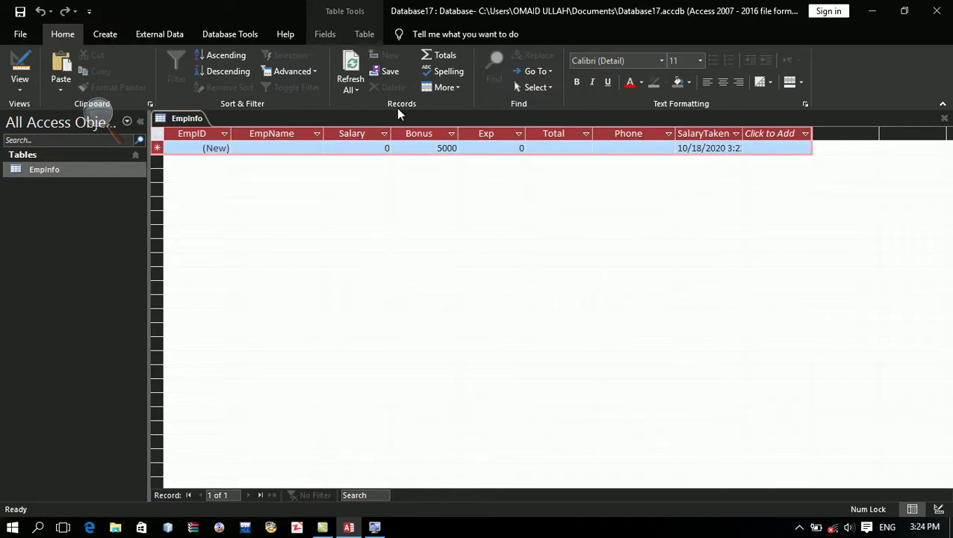
{"action": "left_click", "coordinate": [301, 148]}
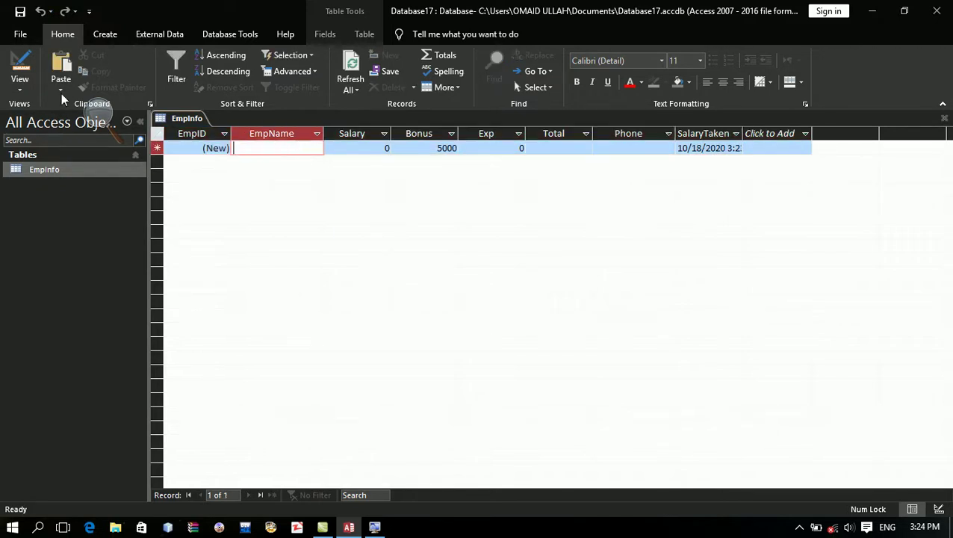
Step: In Design view, add a Yes/No field named OfficeTakemark below SalaryTakenDate
{"action": "left_click", "coordinate": [19, 69]}
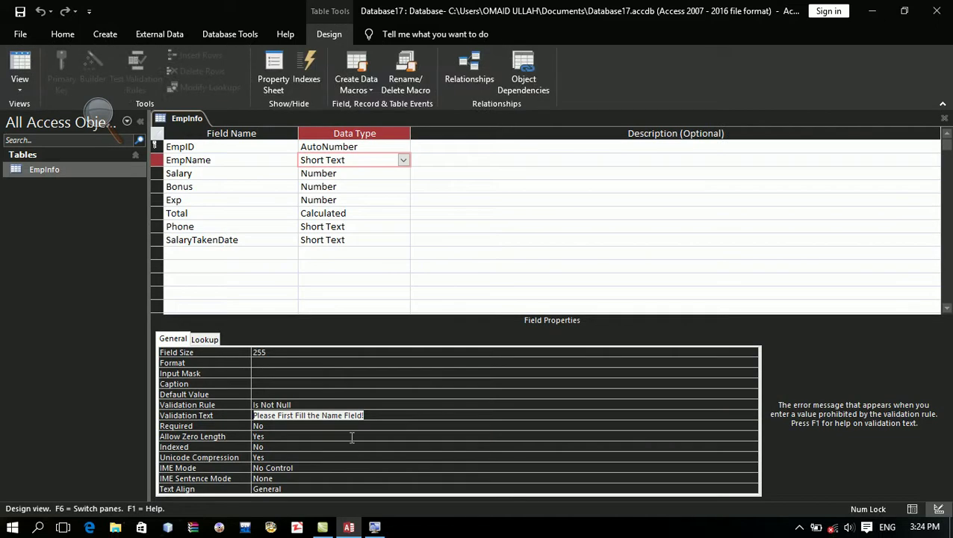
{"action": "left_click", "coordinate": [236, 255]}
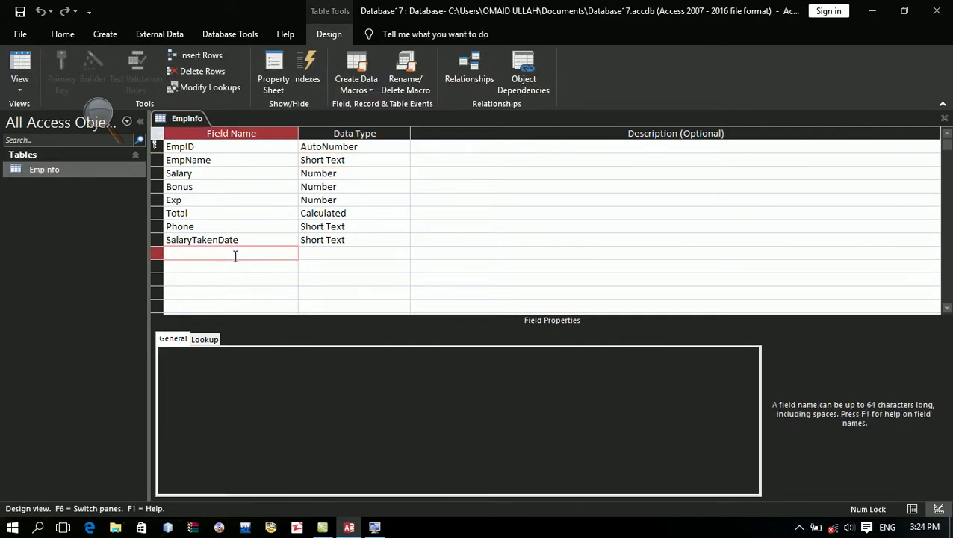
{"action": "type", "text": "Office"}
{"action": "key", "text": "Caps_Lock"}
{"action": "type", "text": "S"}
{"action": "key", "text": "Caps_Lock"}
{"action": "type", "text": "ign"}
{"action": "key", "text": "BackSpace"}
{"action": "key", "text": "BackSpace"}
{"action": "key", "text": "BackSpace"}
{"action": "key", "text": "BackSpace"}
{"action": "key", "text": "BackSpace"}
{"action": "key", "text": "BackSpace"}
{"action": "key", "text": "BackSpace"}
{"action": "key", "text": "BackSpace"}
{"action": "key", "text": "BackSpace"}
{"action": "key", "text": "BackSpace"}
{"action": "key", "text": "Caps_Lock"}
{"action": "type", "text": "O"}
{"action": "key", "text": "Caps_Lock"}
{"action": "type", "text": "ffice"}
{"action": "key", "text": "Caps_Lock"}
{"action": "type", "text": "T"}
{"action": "key", "text": "Caps_Lock"}
{"action": "type", "text": "akeman"}
{"action": "type", "text": "k"}
{"action": "key", "text": "Tab"}
{"action": "type", "text": "y"}
{"action": "key", "text": "Tab"}
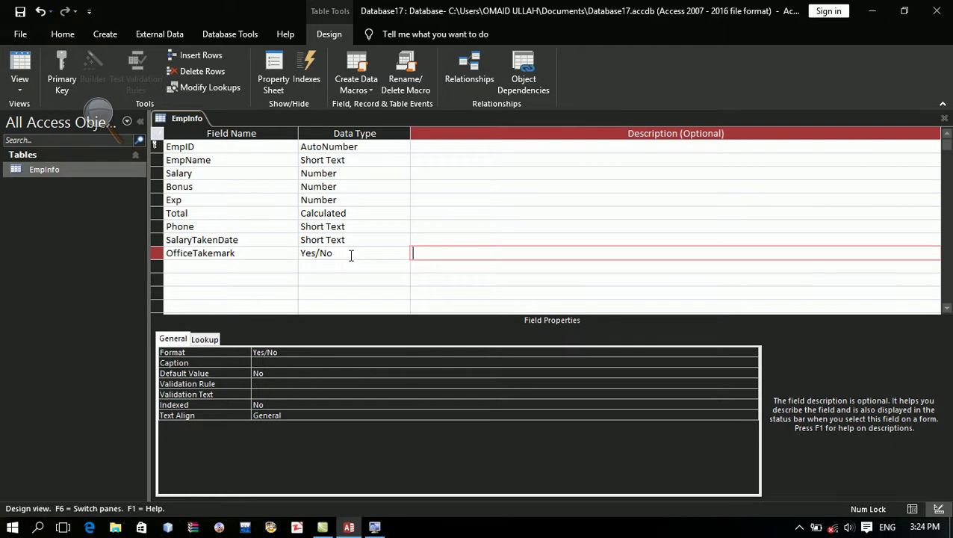
Step: Set OfficeTakemark's validation rule to Is Null and return to Datasheet view
{"action": "left_click", "coordinate": [349, 254]}
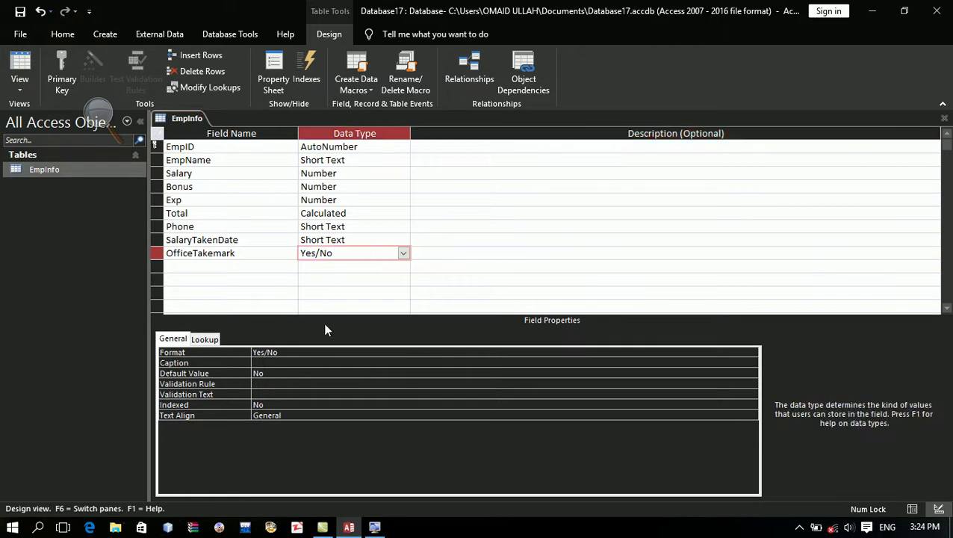
{"action": "left_click", "coordinate": [314, 385]}
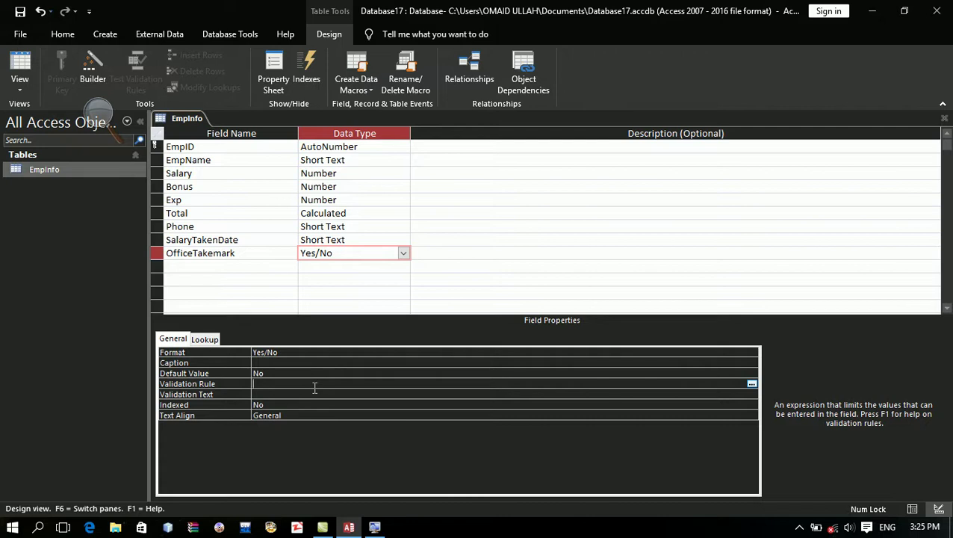
{"action": "type", "text": "Is Null"}
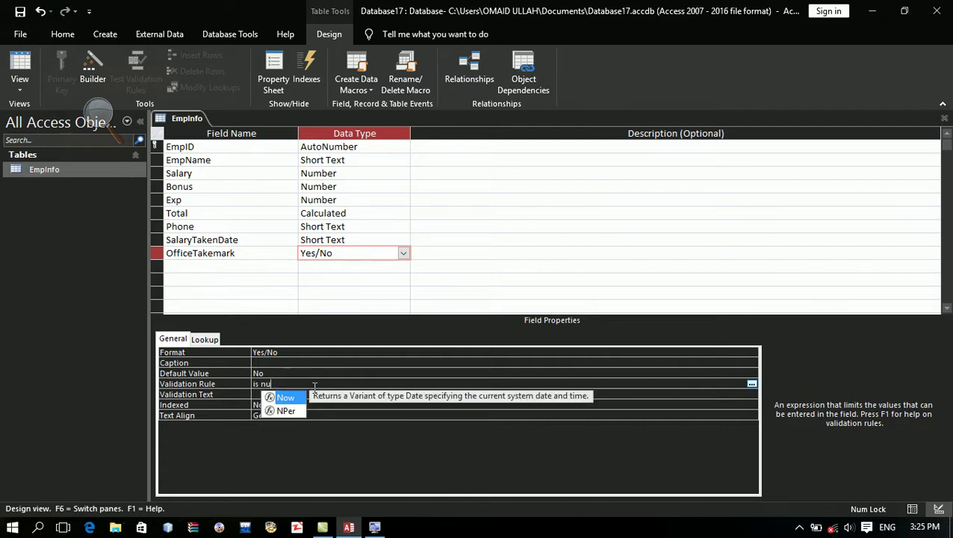
{"action": "key", "text": "Return"}
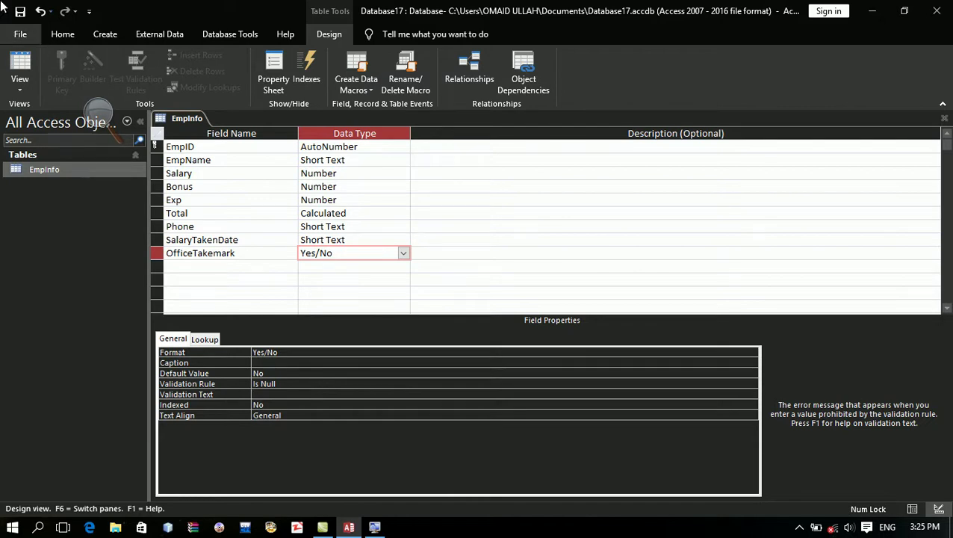
{"action": "left_click", "coordinate": [21, 11]}
{"action": "left_click", "coordinate": [19, 66]}
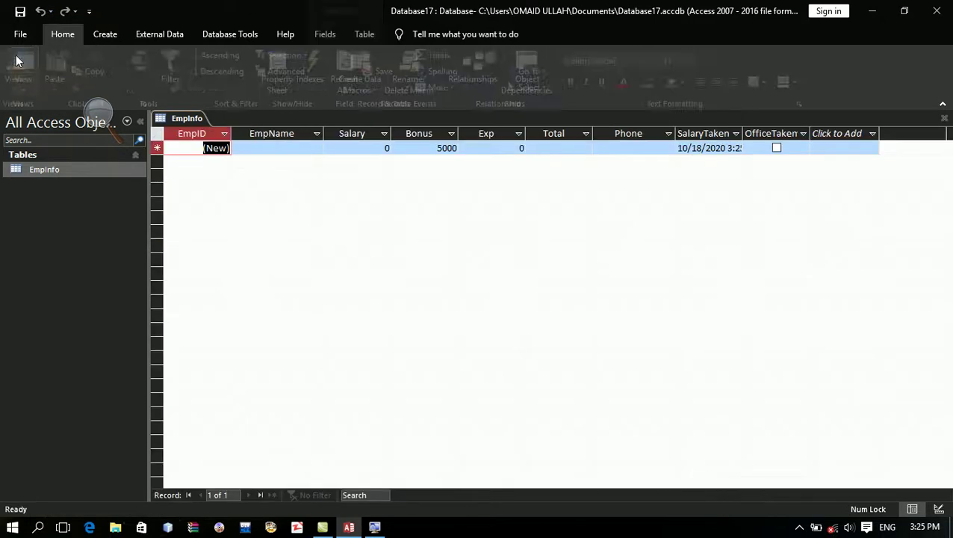
{"action": "right_click", "coordinate": [18, 61]}
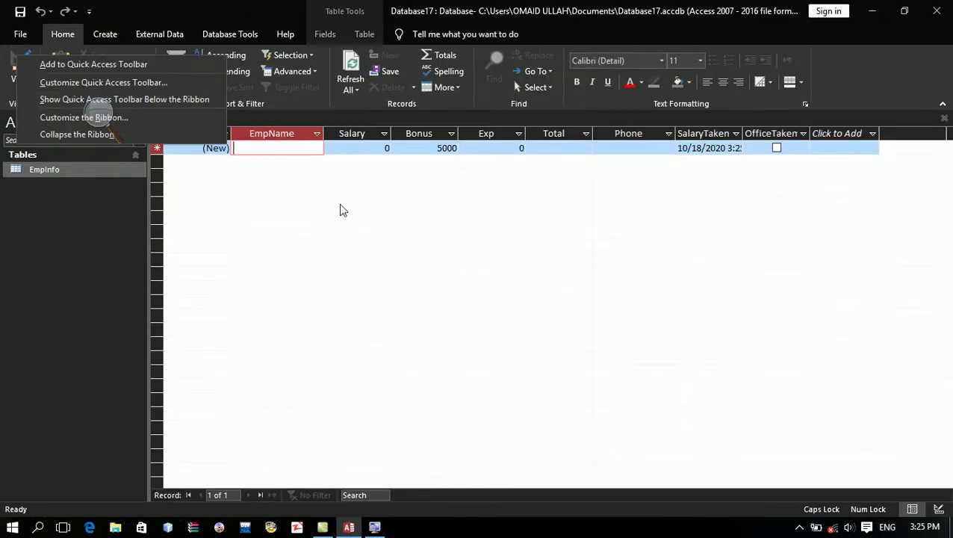
{"action": "left_click", "coordinate": [300, 152]}
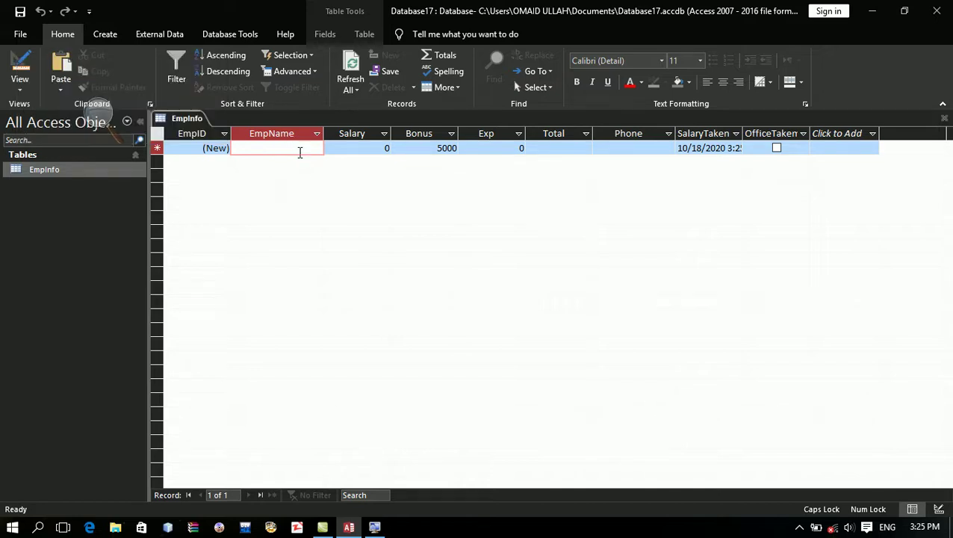
{"action": "type", "text": "S"}
{"action": "key", "text": "Caps_Lock"}
{"action": "type", "text": "ajidullah"}
{"action": "key", "text": "Tab"}
{"action": "type", "text": "5000"}
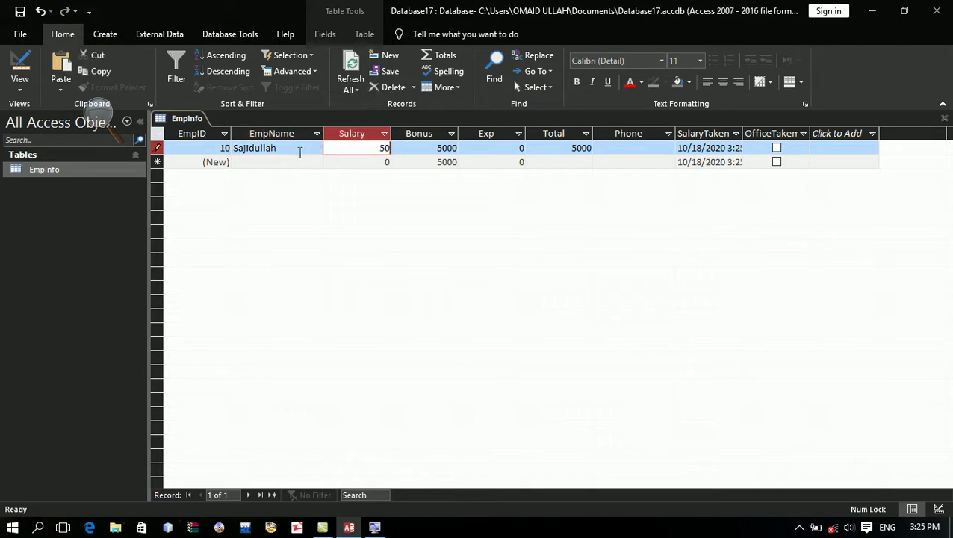
{"action": "key", "text": "Tab"}
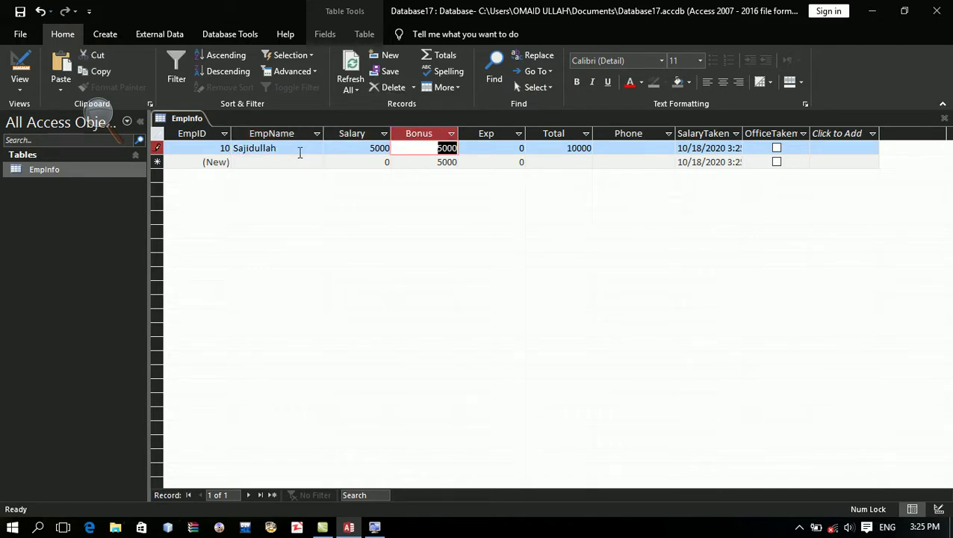
{"action": "key", "text": "Tab"}
{"action": "type", "text": "400"}
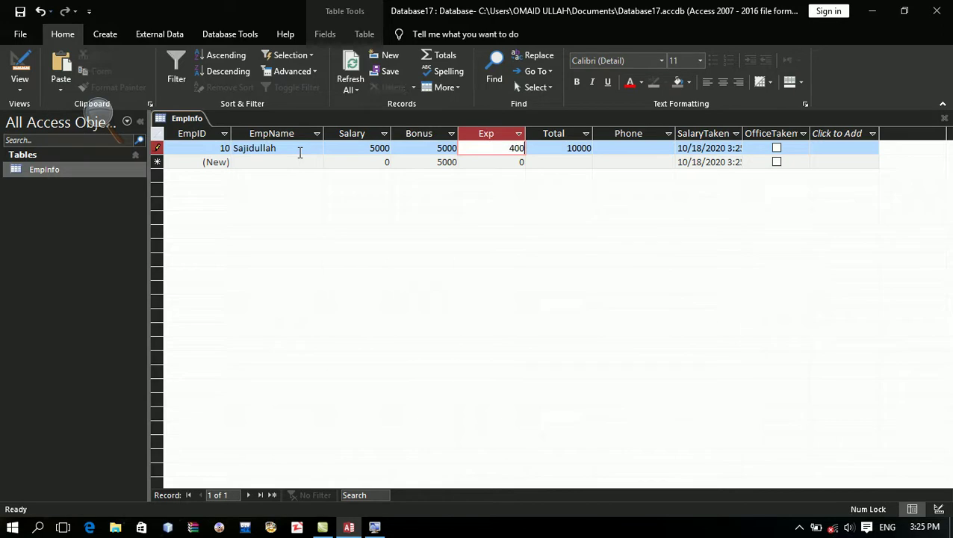
{"action": "key", "text": "Tab"}
{"action": "key", "text": "Tab"}
{"action": "type", "text": "9879879"}
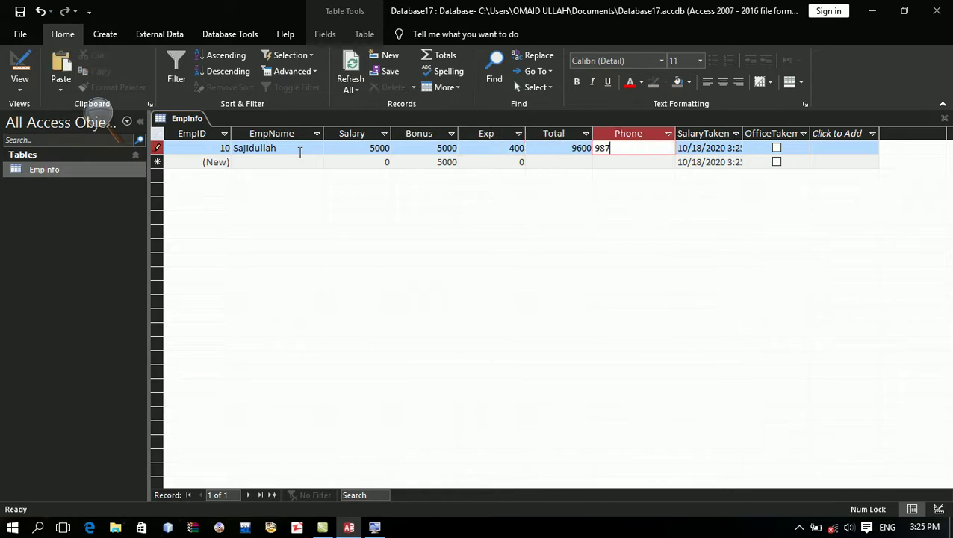
{"action": "key", "text": "Tab"}
{"action": "key", "text": "Tab"}
{"action": "key", "text": "Tab"}
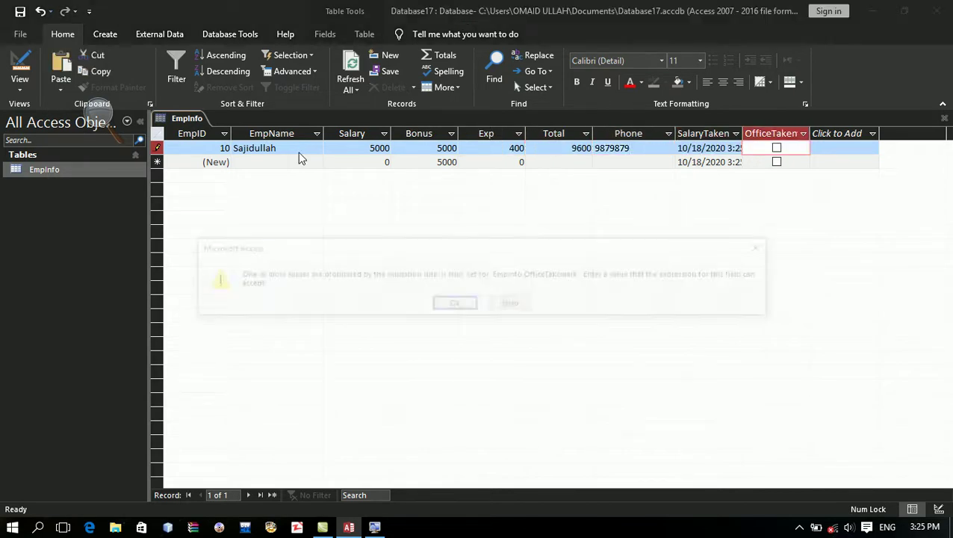
{"action": "key", "text": "Return"}
{"action": "key", "text": "Tab"}
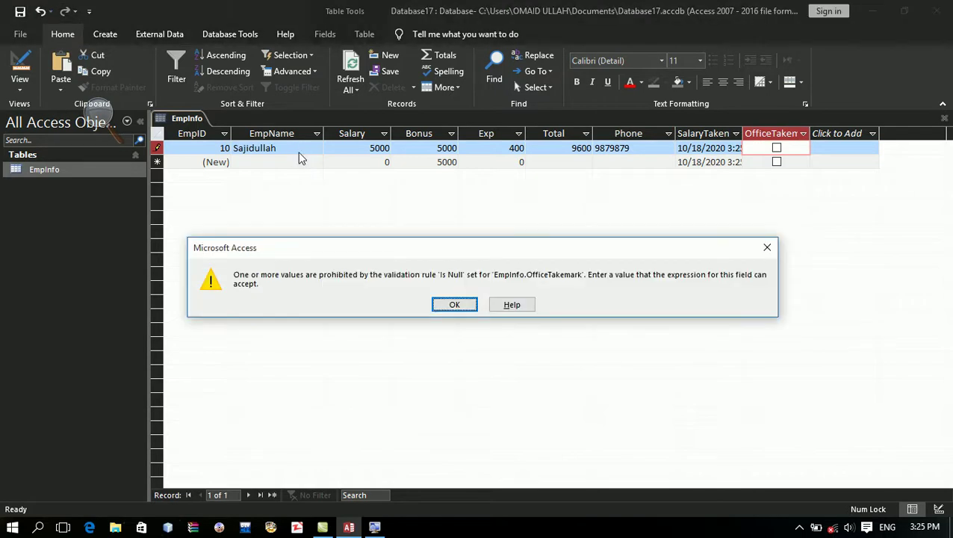
{"action": "key", "text": "Return"}
{"action": "key", "text": "Tab"}
{"action": "key", "text": "Return"}
{"action": "key", "text": "Tab"}
{"action": "key", "text": "Return"}
{"action": "key", "text": "Tab"}
{"action": "key", "text": "Return"}
{"action": "key", "text": "Tab"}
{"action": "key", "text": "Return"}
{"action": "key", "text": "Tab"}
{"action": "key", "text": "Return"}
{"action": "key", "text": "Tab"}
{"action": "key", "text": "Return"}
{"action": "key", "text": "Tab"}
{"action": "key", "text": "Return"}
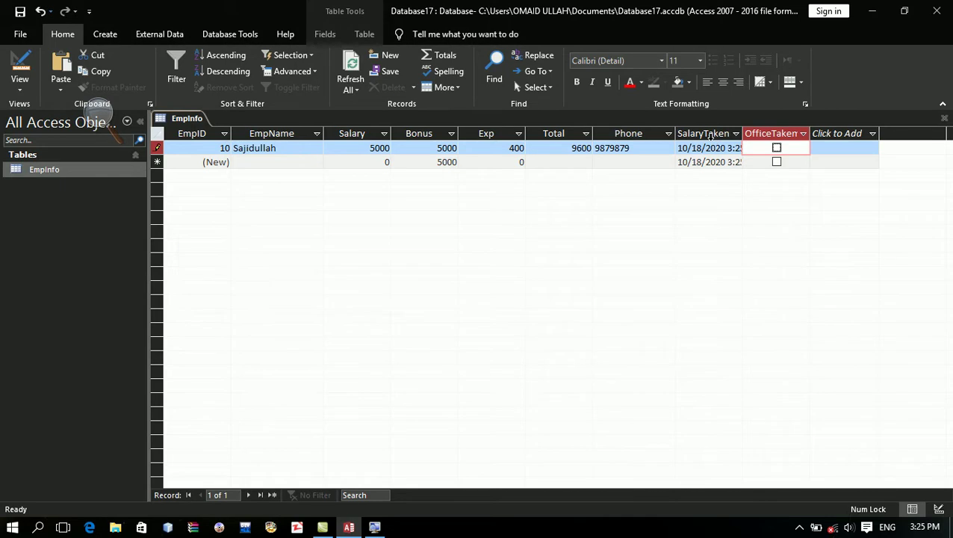
{"action": "left_click", "coordinate": [706, 147]}
{"action": "key", "text": "Right"}
{"action": "key", "text": "Right"}
{"action": "key", "text": "Tab"}
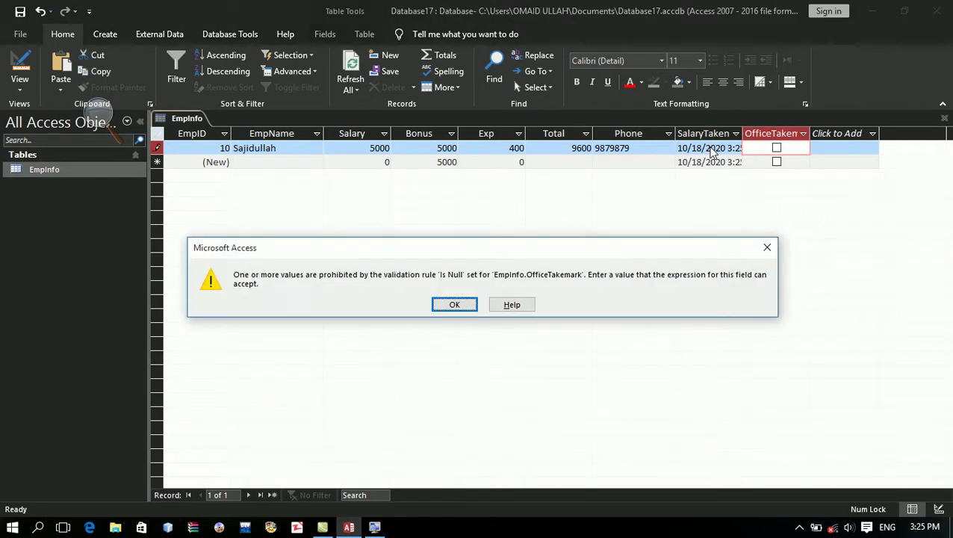
{"action": "key", "text": "Tab"}
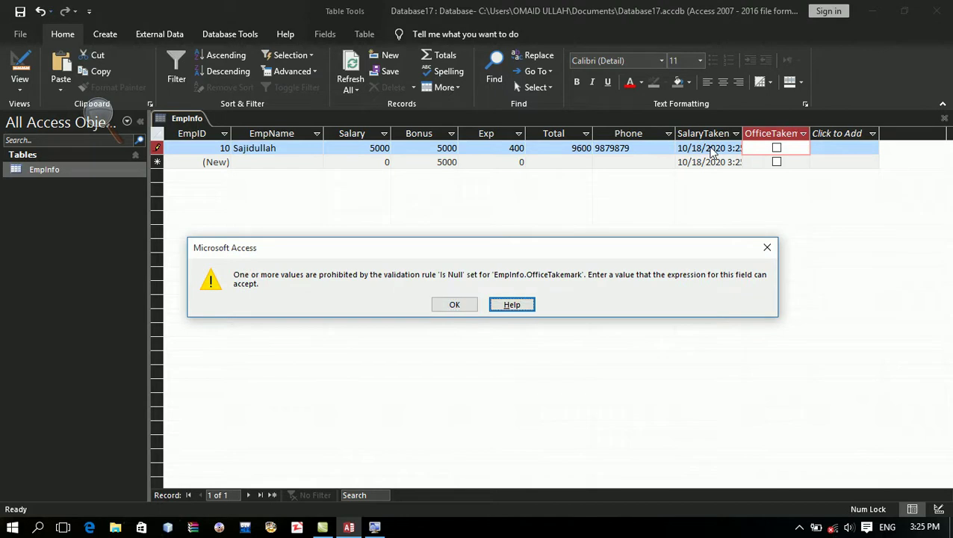
{"action": "key", "text": "Tab"}
{"action": "key", "text": "Return"}
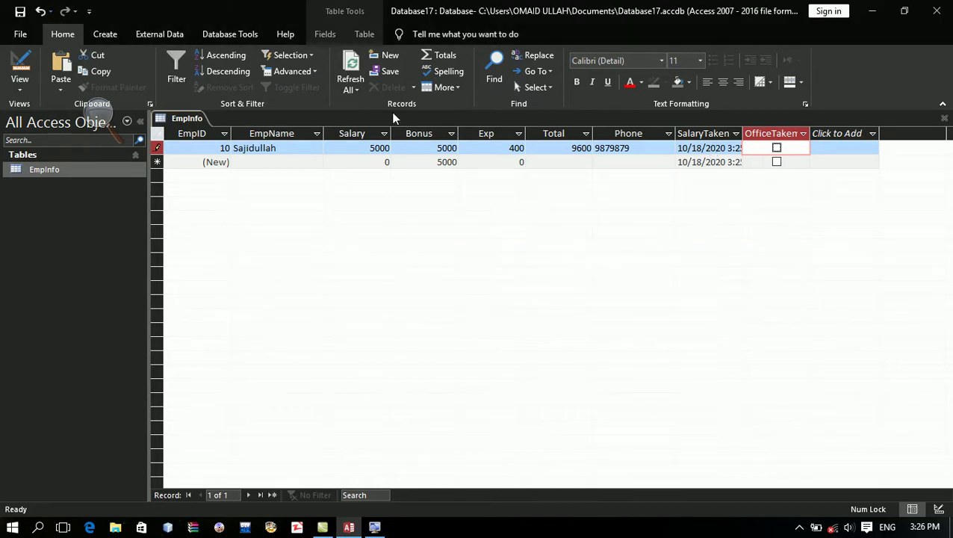
{"action": "left_click", "coordinate": [710, 142]}
{"action": "key", "text": "Return"}
{"action": "left_click", "coordinate": [709, 136]}
{"action": "key", "text": "Tab"}
{"action": "key", "text": "Tab"}
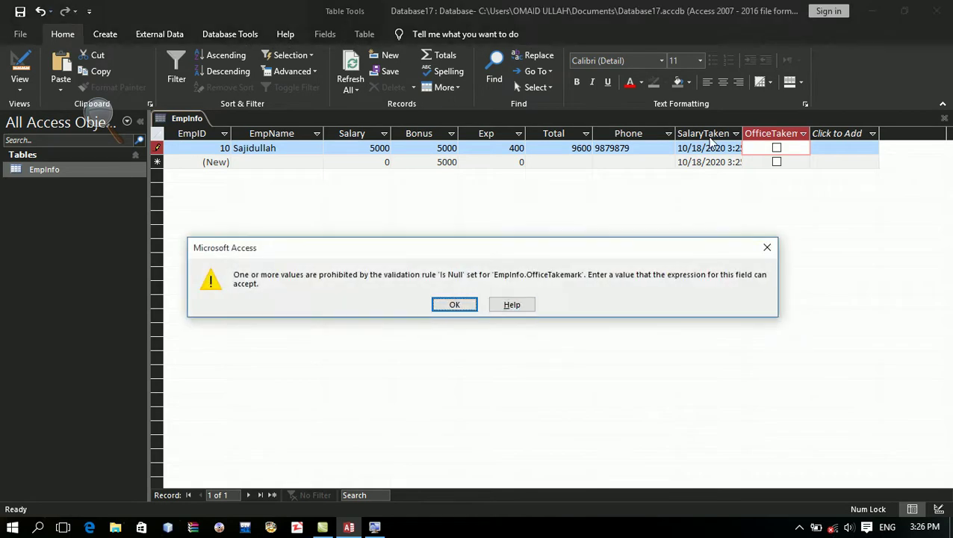
{"action": "key", "text": "Return"}
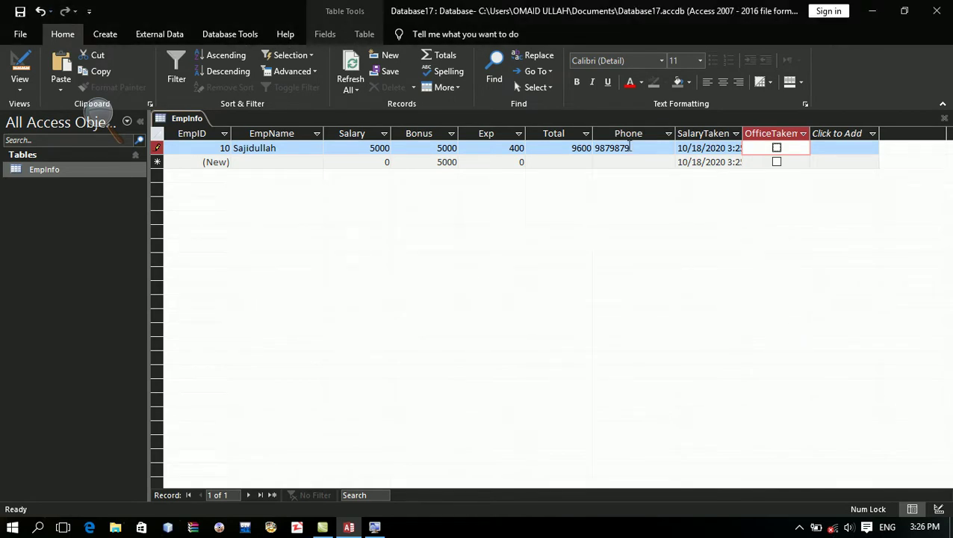
{"action": "left_click", "coordinate": [626, 146]}
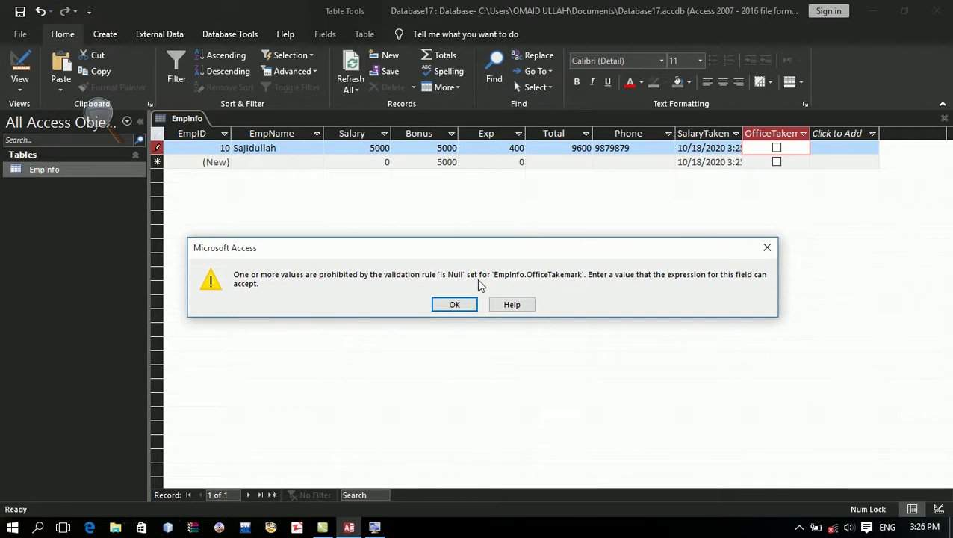
{"action": "left_click", "coordinate": [474, 304]}
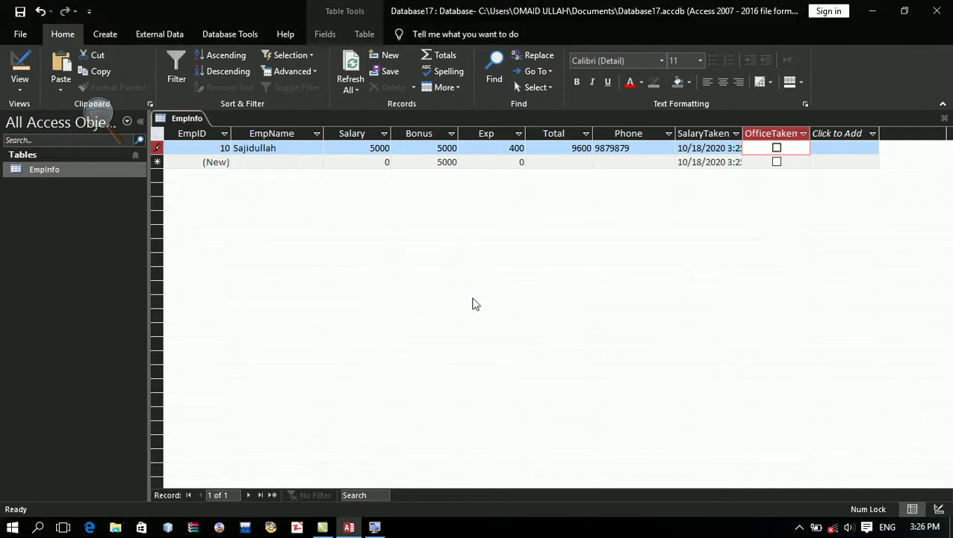
{"action": "key", "text": "Escape"}
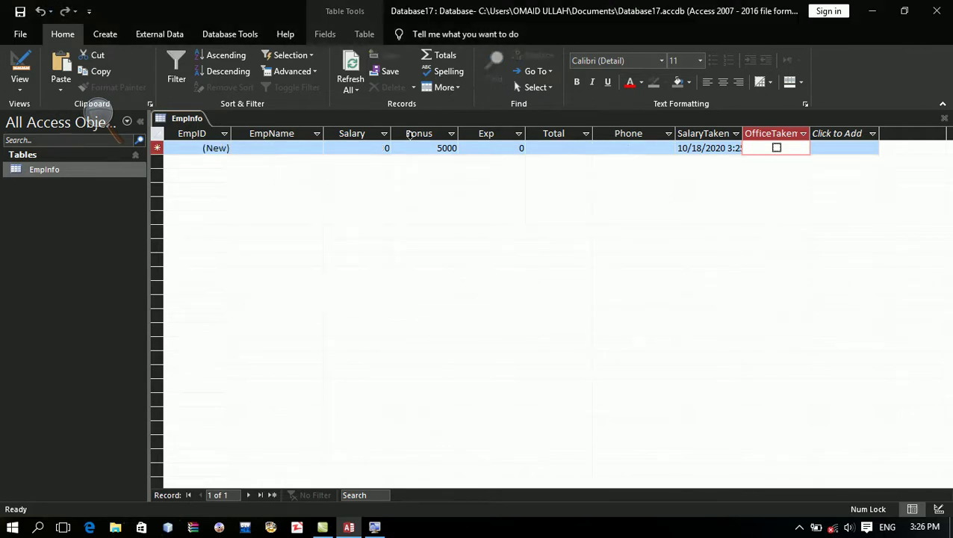
Step: Enter an employee name in the new record and dismiss the validation and name-required errors that follow
{"action": "left_click", "coordinate": [305, 148]}
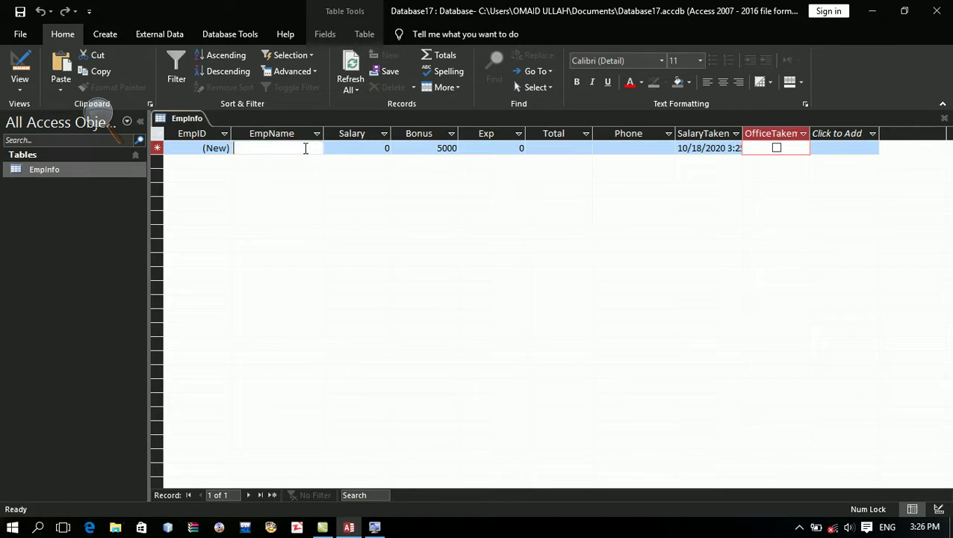
{"action": "key", "text": "Tab"}
{"action": "key", "text": "Tab"}
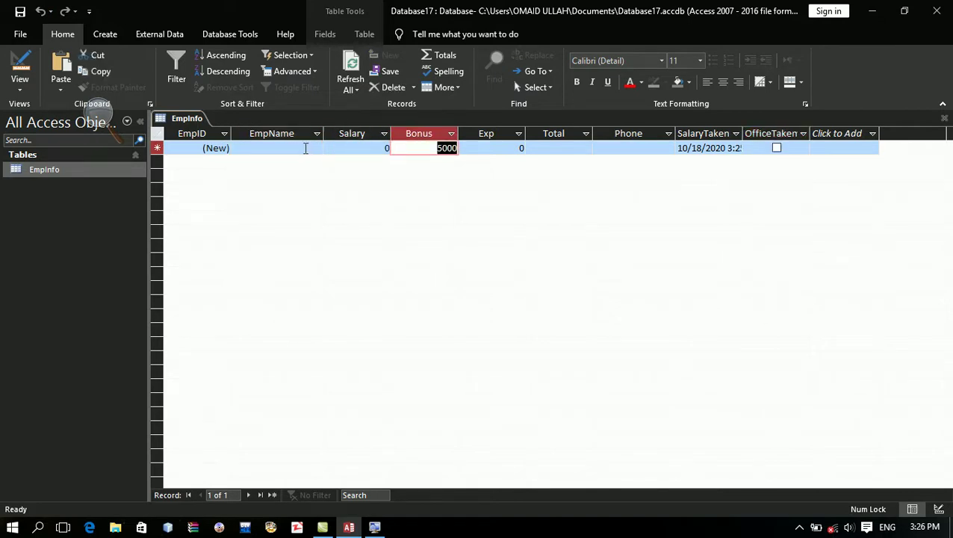
{"action": "key", "text": "shift+Tab"}
{"action": "key", "text": "shift+Tab"}
{"action": "type", "text": "Ahmad"}
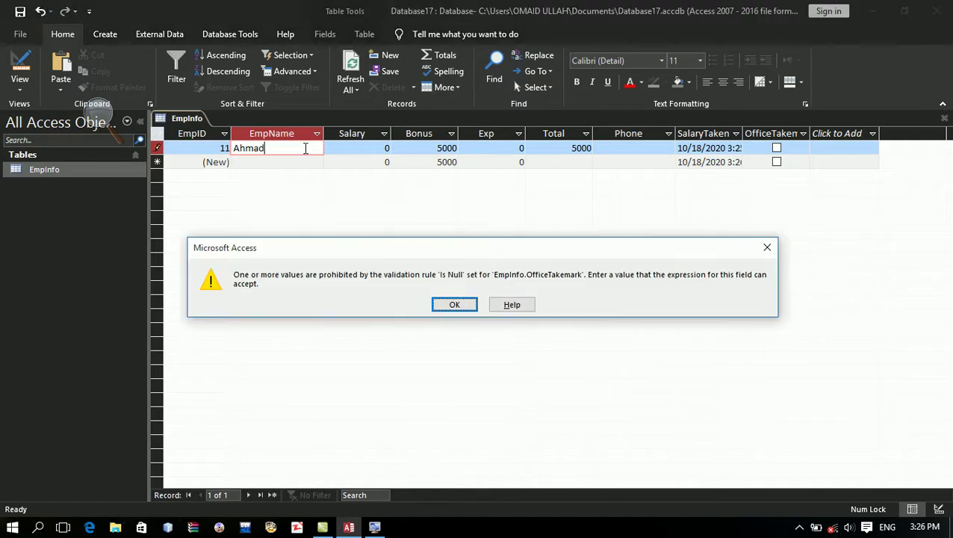
{"action": "key", "text": "Return"}
{"action": "key", "text": "BackSpace"}
{"action": "key", "text": "BackSpace"}
{"action": "key", "text": "BackSpace"}
{"action": "key", "text": "BackSpace"}
{"action": "key", "text": "BackSpace"}
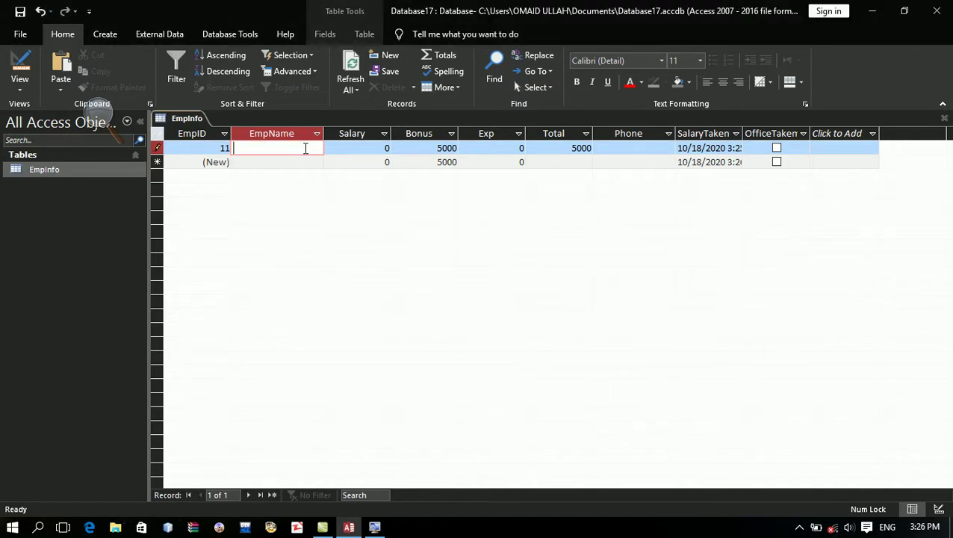
{"action": "left_click", "coordinate": [20, 58]}
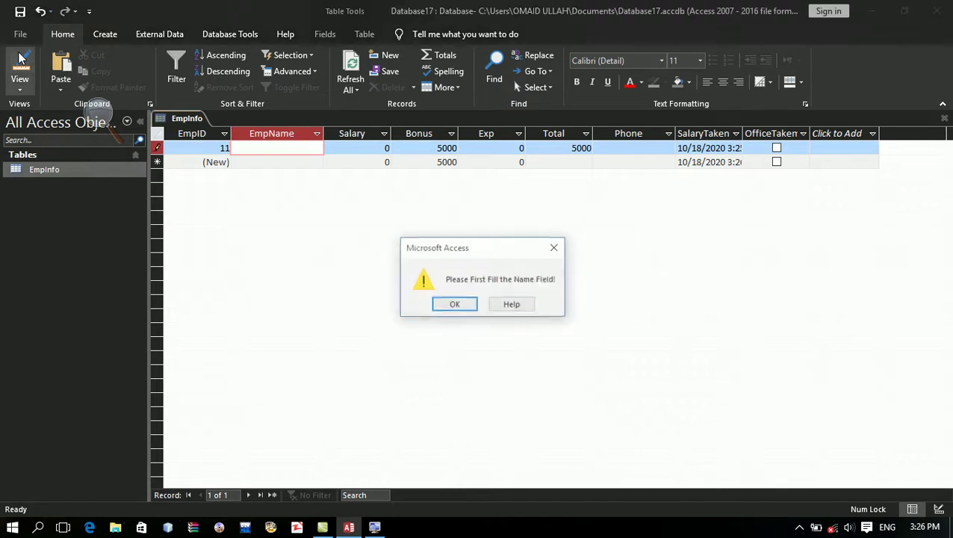
{"action": "key", "text": "Return"}
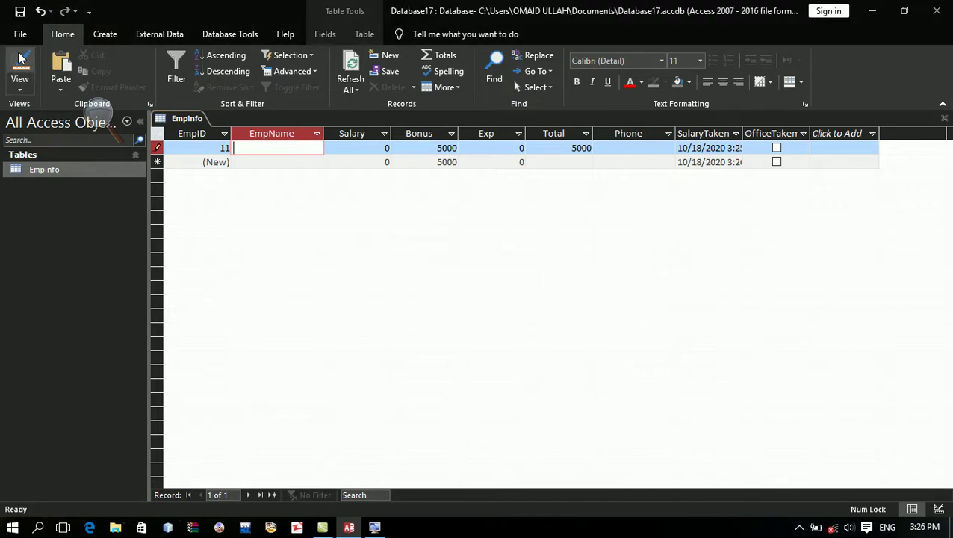
{"action": "left_click", "coordinate": [163, 147]}
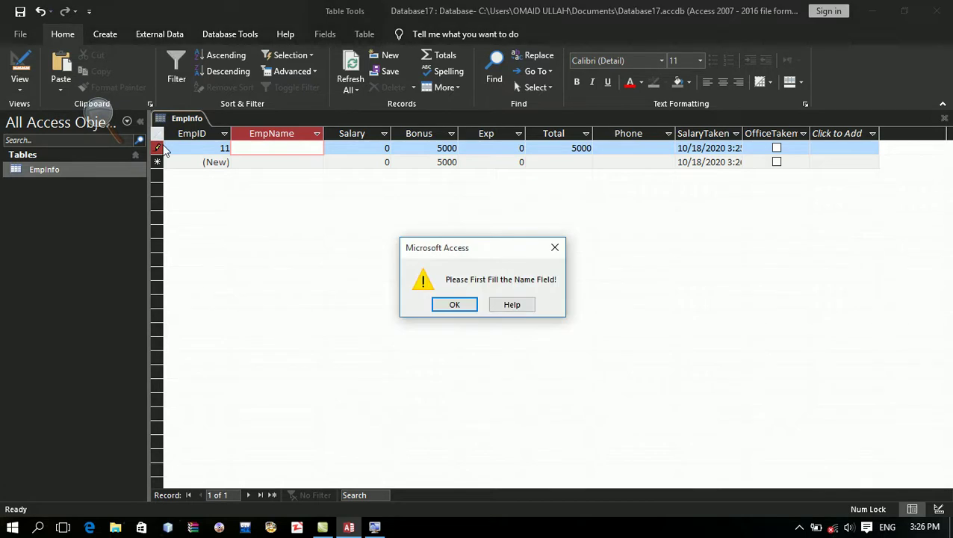
{"action": "key", "text": "Return"}
{"action": "key", "text": "Escape"}
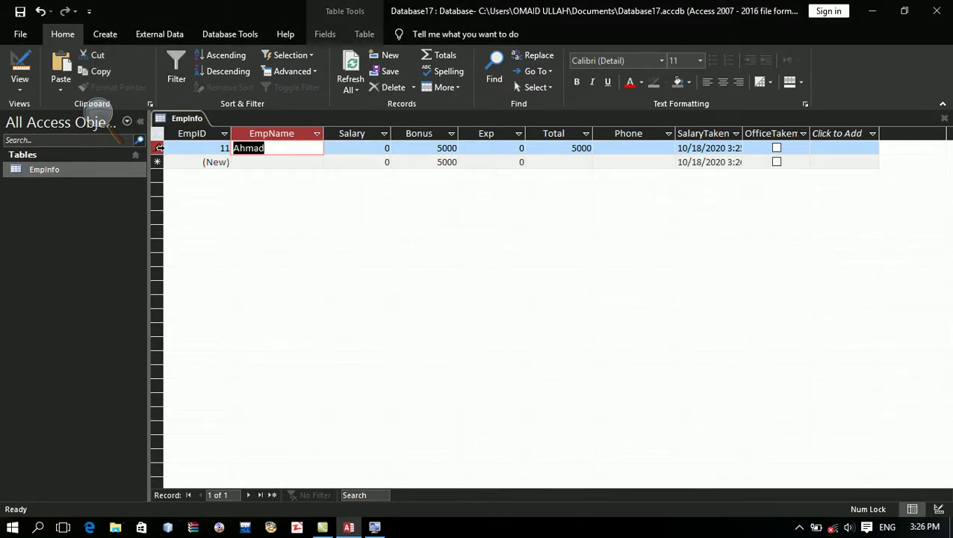
Step: Retry saving the record and switching to Design view, dismissing each Is Null validation error
{"action": "left_click", "coordinate": [159, 148]}
{"action": "key", "text": "Return"}
{"action": "left_click", "coordinate": [157, 148]}
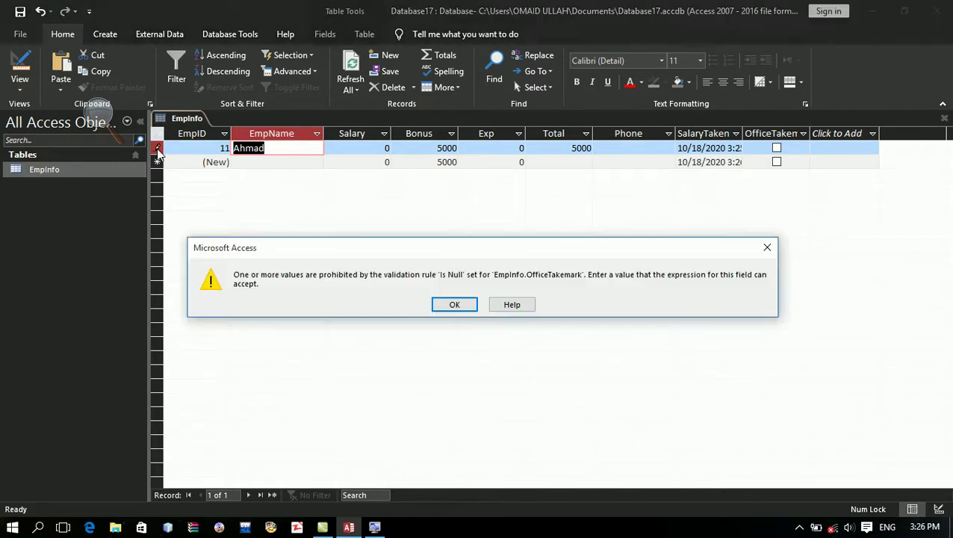
{"action": "key", "text": "Return"}
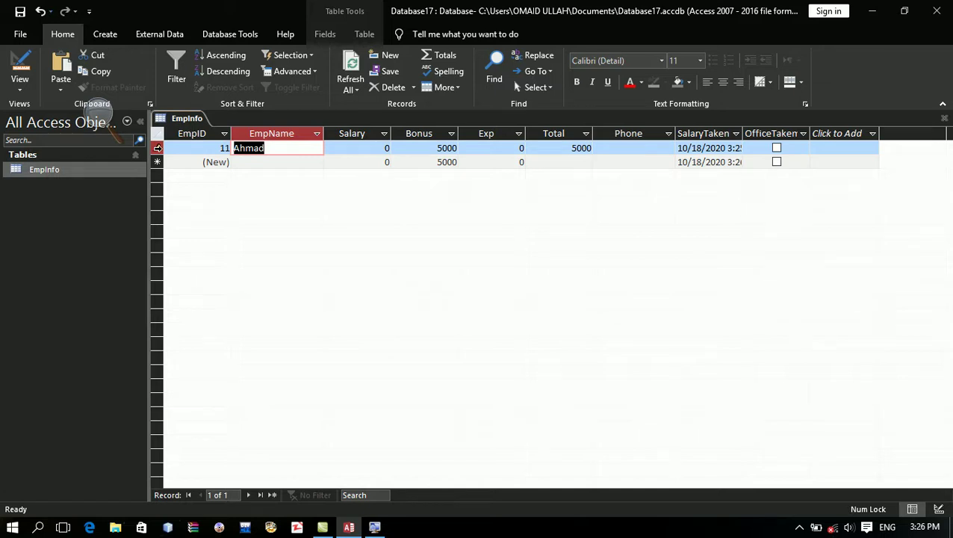
{"action": "left_click", "coordinate": [21, 59]}
{"action": "key", "text": "Return"}
Step: Close the EmpInfo datasheet, answering Yes to discard the unsaved record
{"action": "left_click", "coordinate": [945, 118]}
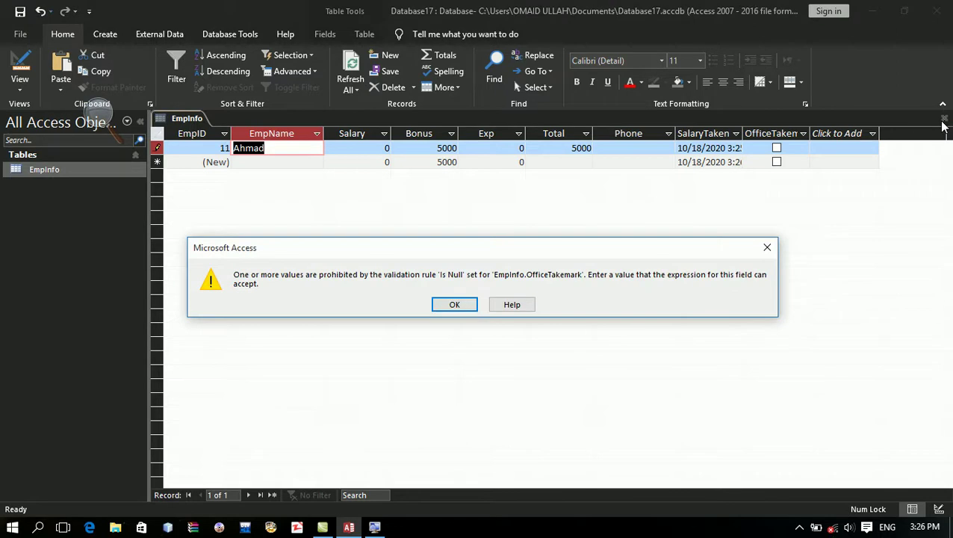
{"action": "key", "text": "Return"}
{"action": "key", "text": "Left"}
{"action": "key", "text": "Return"}
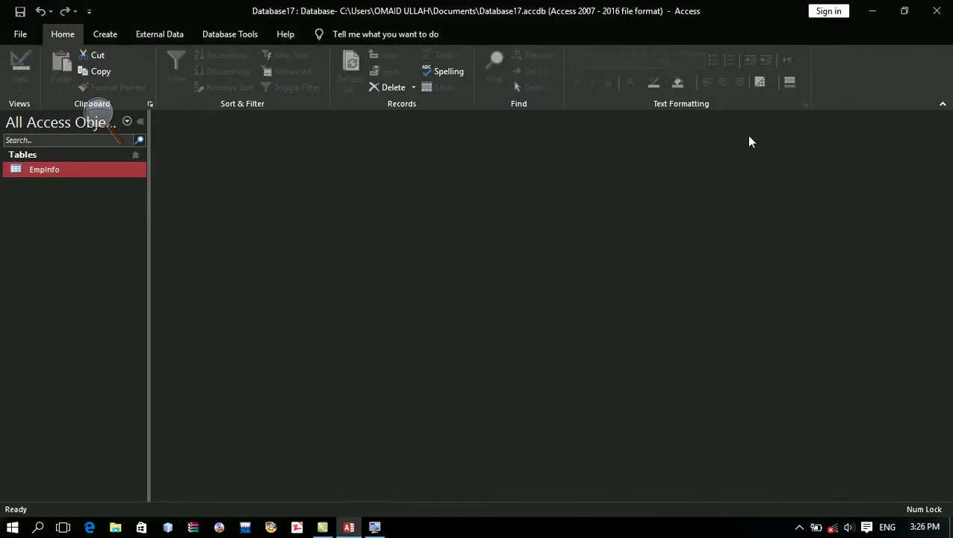
Step: Open EmpInfo in Design view and delete the OfficeTakemark field row
{"action": "right_click", "coordinate": [92, 163]}
{"action": "left_click", "coordinate": [119, 192]}
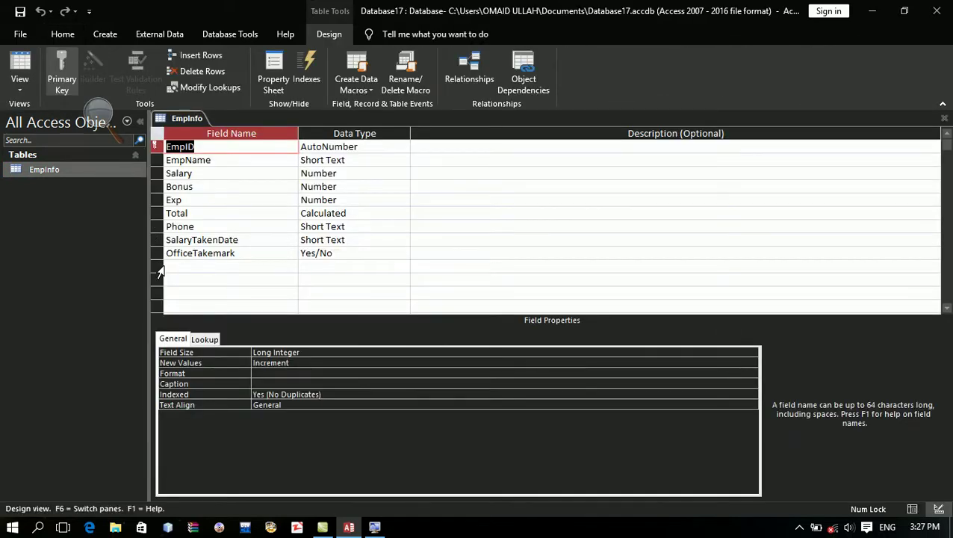
{"action": "scroll", "coordinate": [158, 269], "scroll_direction": "down", "scroll_amount": 1}
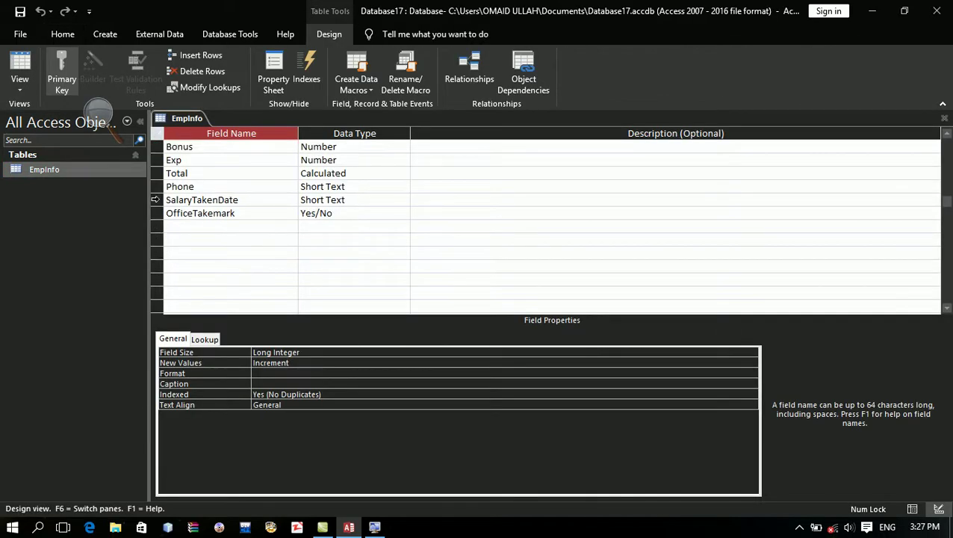
{"action": "scroll", "coordinate": [154, 217], "scroll_direction": "up", "scroll_amount": 1}
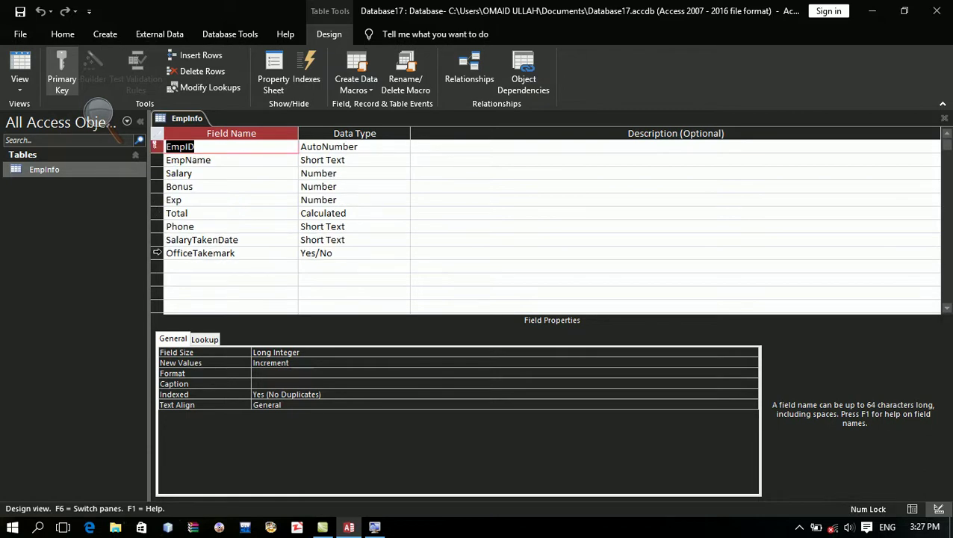
{"action": "left_click", "coordinate": [157, 253]}
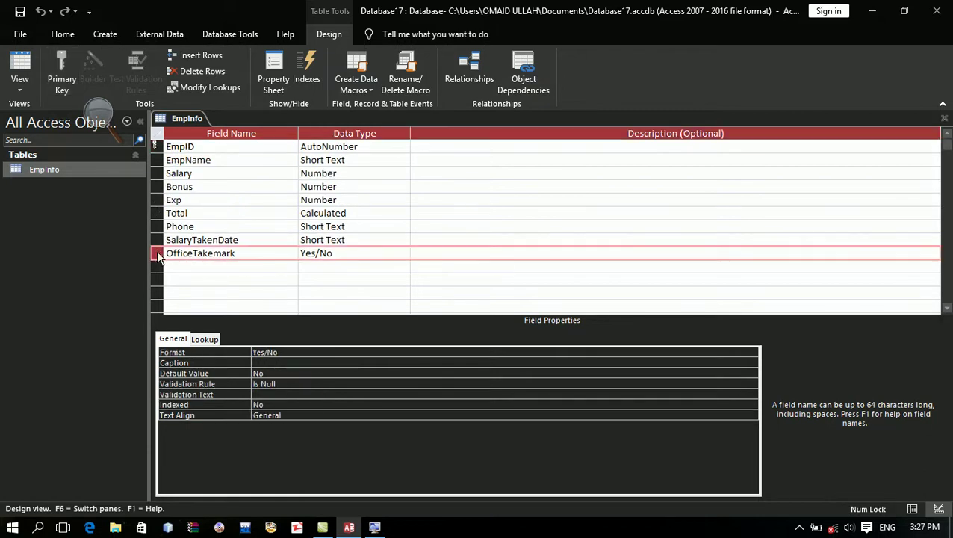
{"action": "left_click", "coordinate": [205, 71]}
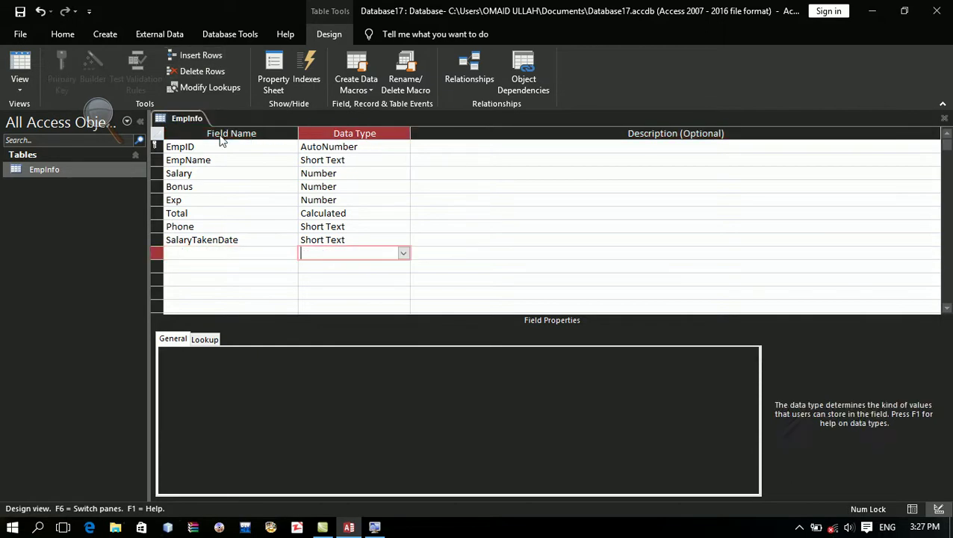
Step: Name the new field OfficeUse, keeping its Short Text data type
{"action": "key", "text": "Caps_Lock"}
{"action": "type", "text": "PO"}
{"action": "key", "text": "Caps_Lock"}
{"action": "key", "text": "BackSpace"}
{"action": "key", "text": "BackSpace"}
{"action": "key", "text": "Caps_Lock"}
{"action": "type", "text": "Of"}
{"action": "key", "text": "Caps_Lock"}
{"action": "type", "text": "fi"}
{"action": "type", "text": "ice"}
{"action": "key", "text": "Tab"}
{"action": "key", "text": "shift+Tab"}
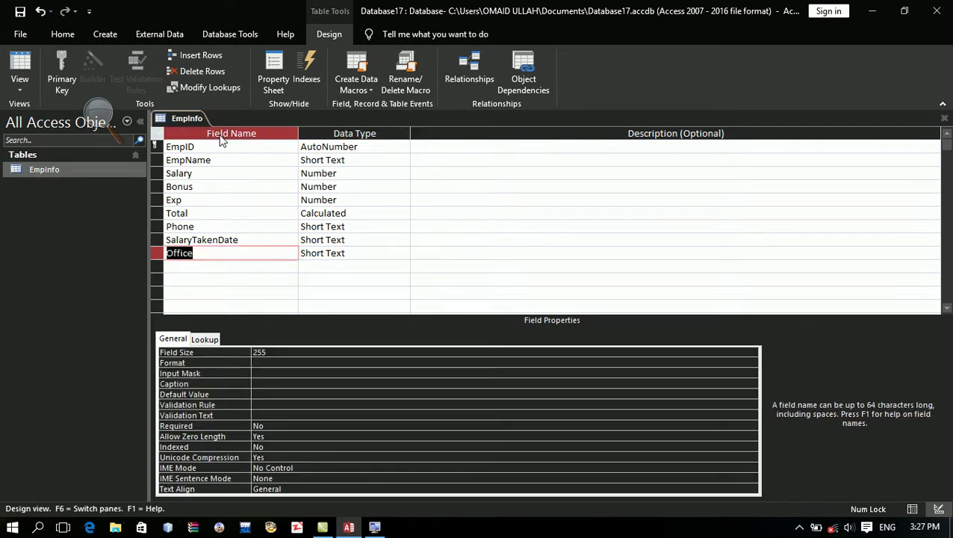
{"action": "key", "text": "F2"}
{"action": "key", "text": "Caps_Lock"}
{"action": "type", "text": "U"}
{"action": "key", "text": "Caps_Lock"}
{"action": "type", "text": "se"}
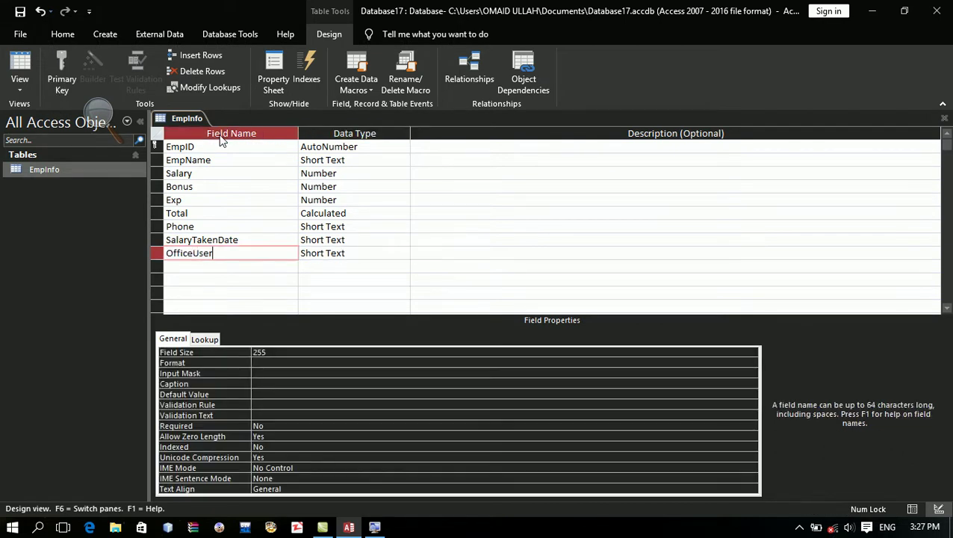
{"action": "key", "text": "Tab"}
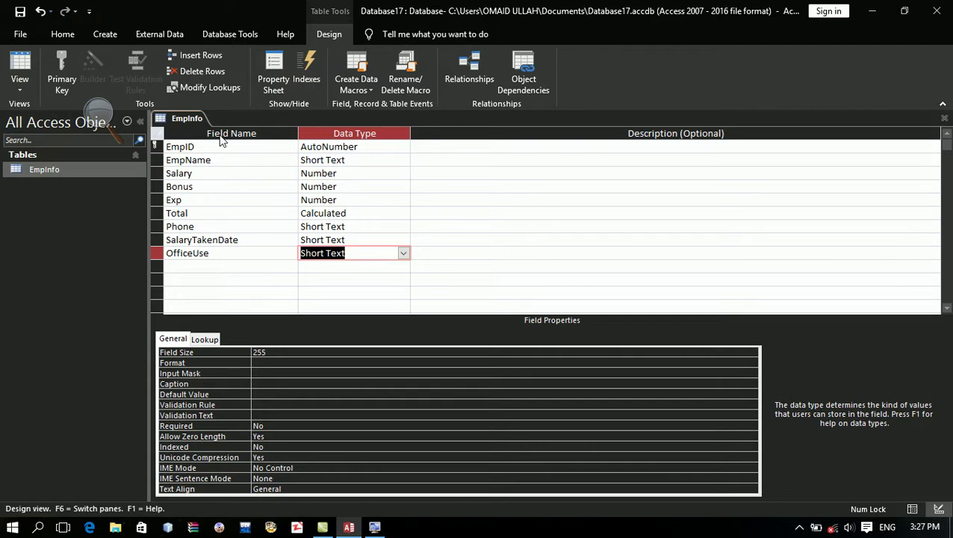
Step: Set the OfficeUse validation rule to Is Null
{"action": "left_click", "coordinate": [259, 406]}
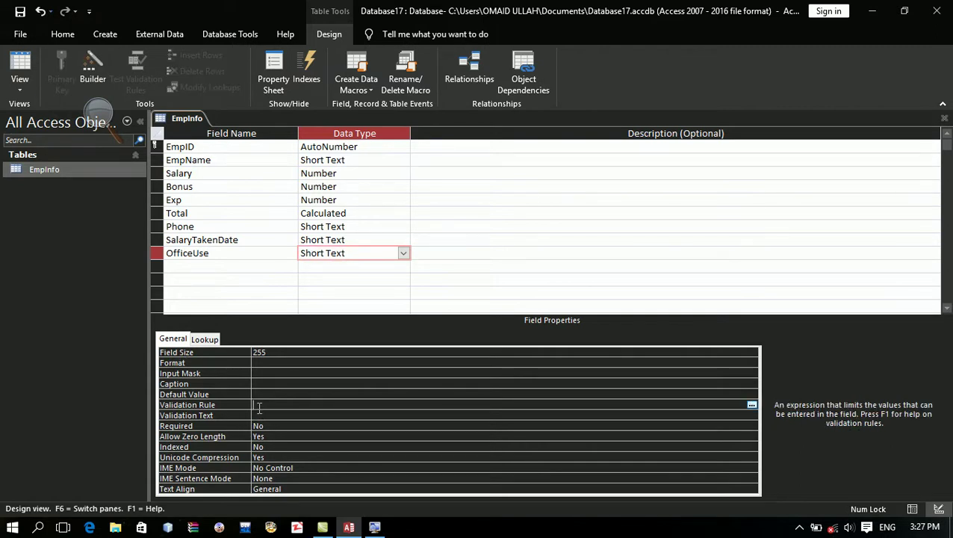
{"action": "type", "text": "is nul"}
{"action": "key", "text": "BackSpace"}
{"action": "key", "text": "BackSpace"}
{"action": "key", "text": "BackSpace"}
{"action": "key", "text": "BackSpace"}
{"action": "type", "text": "null"}
{"action": "key", "text": "Return"}
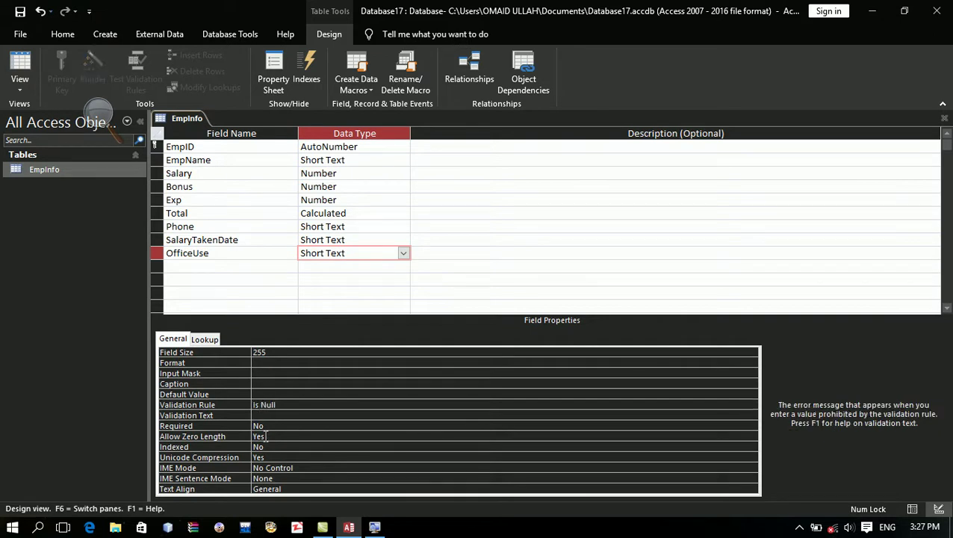
Step: Enter the validation text 'Please Don't Fill This Field (OfficeUsed)'
{"action": "type", "text": "Please Dont"}
{"action": "key", "text": "BackSpace"}
{"action": "key", "text": "BackSpace"}
{"action": "key", "text": "Caps_Lock"}
{"action": "type", "text": "ill"}
{"action": "key", "text": "Caps_Lock"}
{"action": "type", "text": "T"}
{"action": "key", "text": "Caps_Lock"}
{"action": "type", "text": "h"}
{"action": "key", "text": "BackSpace"}
{"action": "key", "text": "Caps_Lock"}
{"action": "key", "text": "Caps_Lock"}
{"action": "type", "text": "his"}
{"action": "key", "text": "Caps_Lock"}
{"action": "type", "text": "F"}
{"action": "key", "text": "Caps_Lock"}
{"action": "type", "text": "ield ("}
{"action": "key", "text": "Caps_Lock"}
{"action": "type", "text": "O"}
{"action": "key", "text": "Caps_Lock"}
{"action": "type", "text": "ffice"}
{"action": "key", "text": "Caps_Lock"}
{"action": "key", "text": "Caps_Lock"}
{"action": "type", "text": "Used)"}
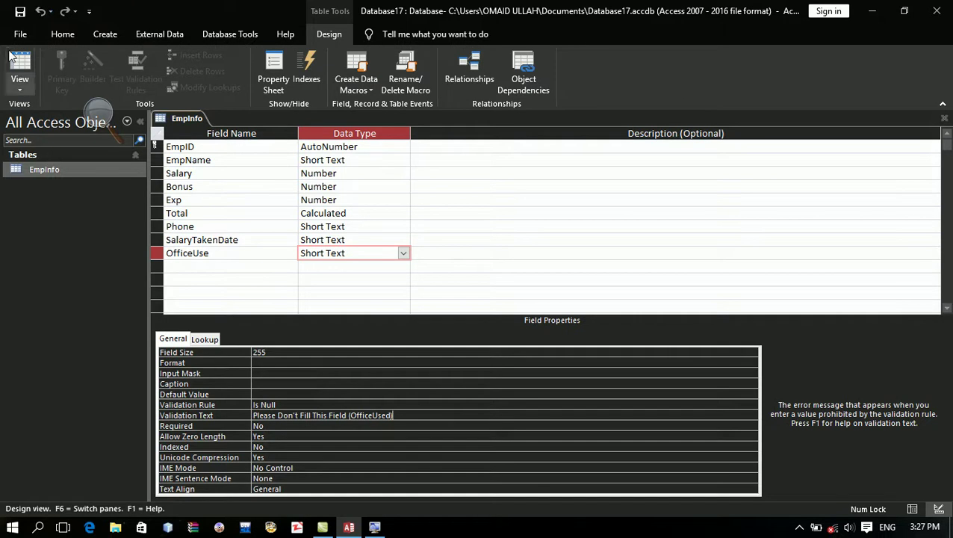
Step: In Datasheet view, enter a new record with an employee name, Salary 1000, Exp 7000 and a phone number
{"action": "left_click", "coordinate": [16, 67]}
{"action": "key", "text": "Tab"}
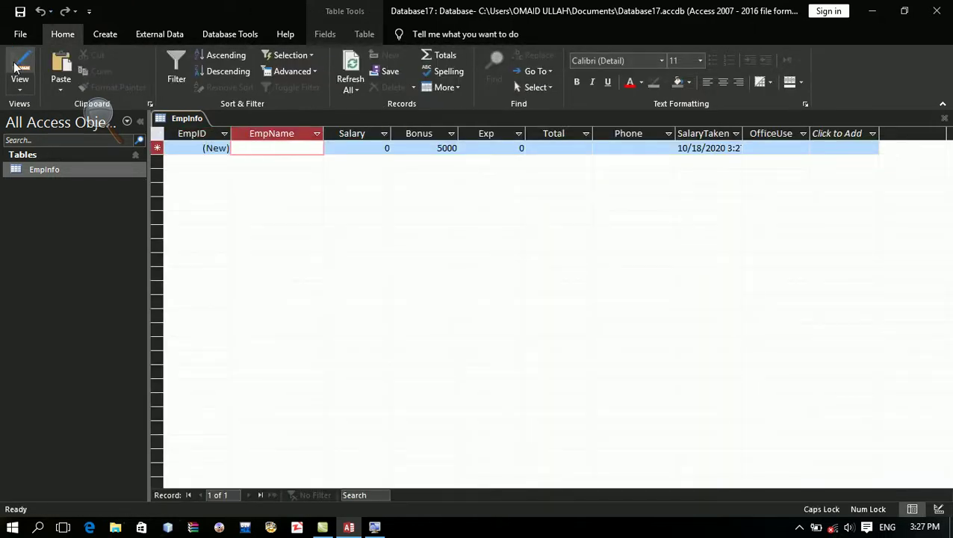
{"action": "type", "text": "Ahmad"}
{"action": "key", "text": "Tab"}
{"action": "type", "text": "1000"}
{"action": "key", "text": "Tab"}
{"action": "key", "text": "Tab"}
{"action": "type", "text": "7000"}
{"action": "key", "text": "Tab"}
{"action": "key", "text": "Tab"}
{"action": "type", "text": "9879"}
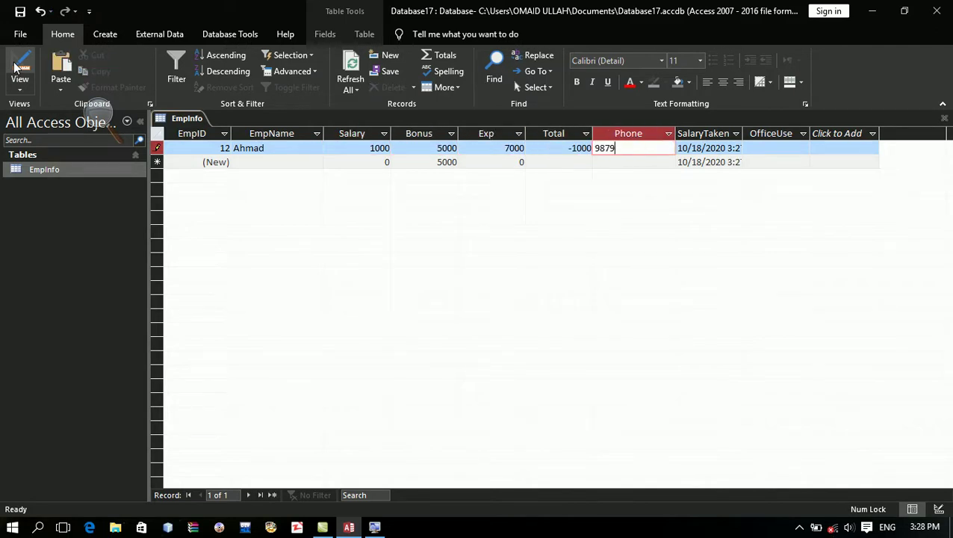
{"action": "type", "text": "87"}
{"action": "key", "text": "Tab"}
{"action": "key", "text": "shift+Tab"}
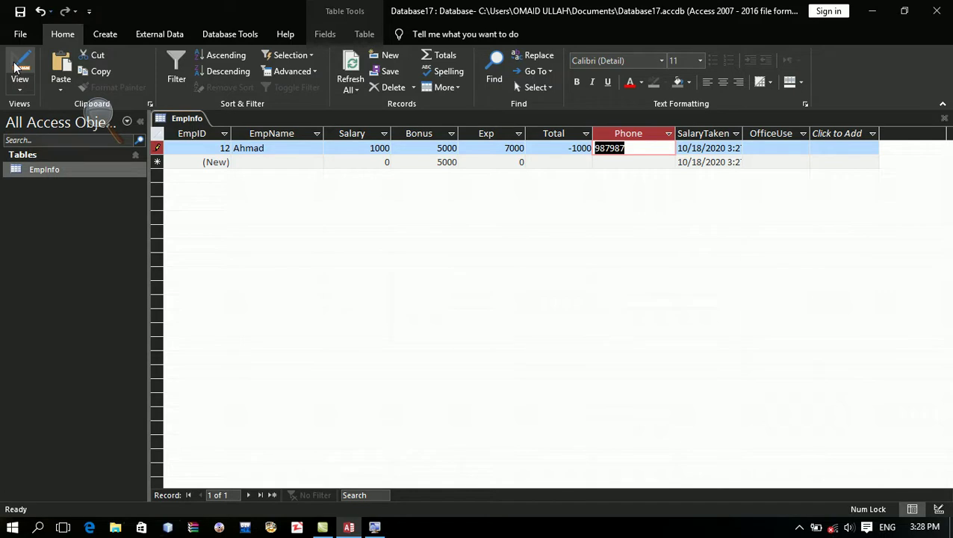
Step: Clear the test text in the OfficeUse cell and enter MOF instead
{"action": "key", "text": "Tab"}
{"action": "key", "text": "Tab"}
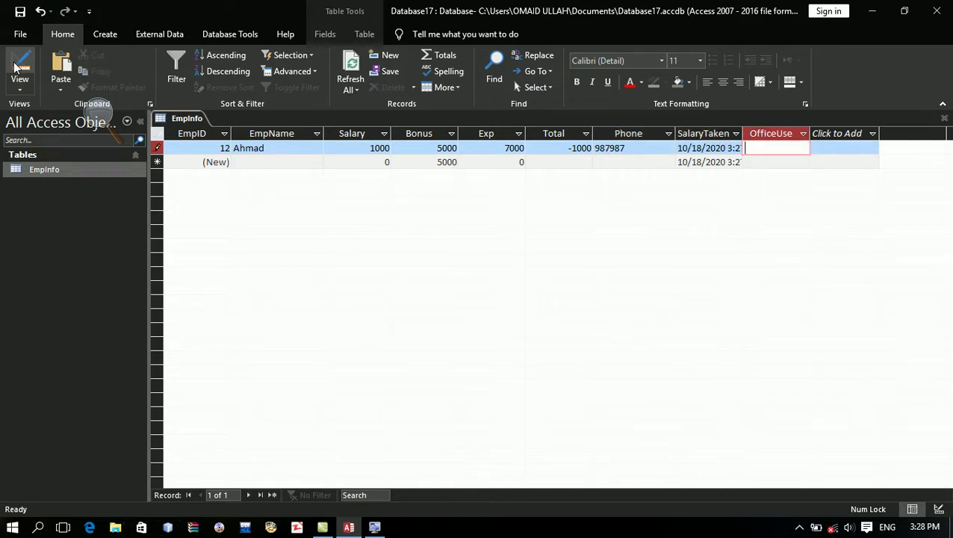
{"action": "type", "text": "a;lskdjf;alks"}
{"action": "key", "text": "BackSpace"}
{"action": "key", "text": "BackSpace"}
{"action": "key", "text": "BackSpace"}
{"action": "key", "text": "BackSpace"}
{"action": "key", "text": "BackSpace"}
{"action": "key", "text": "BackSpace"}
{"action": "key", "text": "BackSpace"}
{"action": "key", "text": "BackSpace"}
{"action": "key", "text": "BackSpace"}
{"action": "key", "text": "BackSpace"}
{"action": "key", "text": "BackSpace"}
{"action": "key", "text": "BackSpace"}
{"action": "key", "text": "BackSpace"}
{"action": "key", "text": "Caps_Lock"}
{"action": "type", "text": "M"}
{"action": "key", "text": "Caps_Lock"}
{"action": "key", "text": "Caps_Lock"}
{"action": "key", "text": "BackSpace"}
{"action": "type", "text": "MOF"}
Step: Confirm OfficeUse rejects MOF with its warning, discard the value, and switch to Design view
{"action": "key", "text": "Tab"}
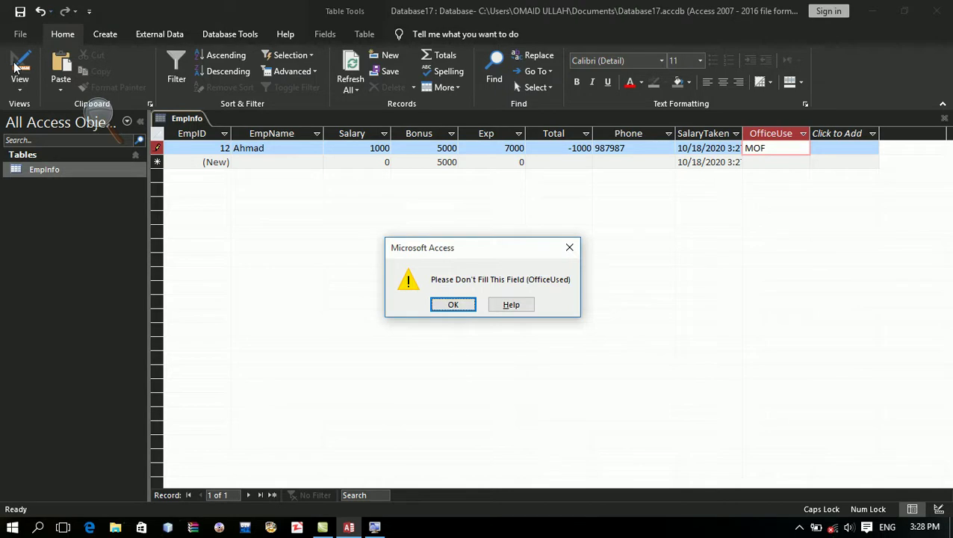
{"action": "key", "text": "Return"}
{"action": "key", "text": "Escape"}
{"action": "key", "text": "Tab"}
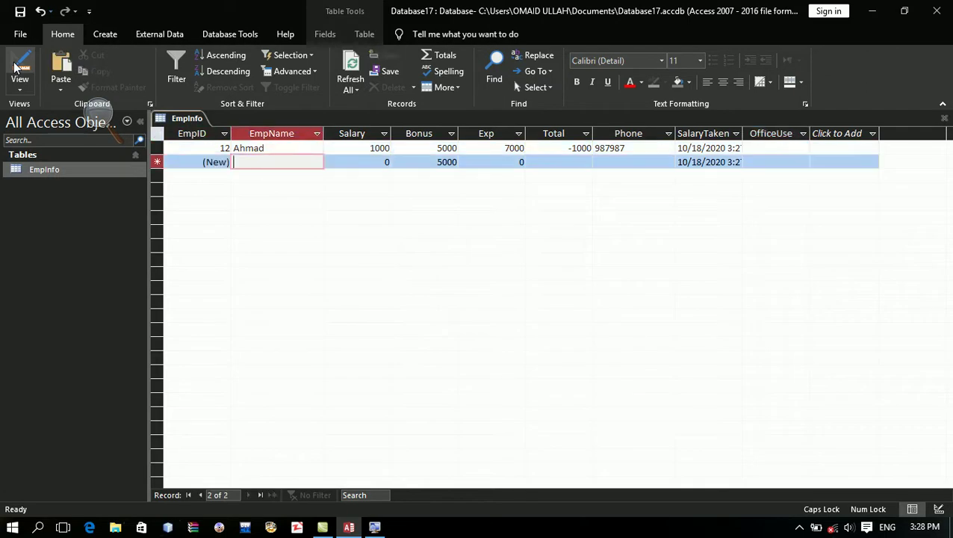
{"action": "left_click", "coordinate": [16, 67]}
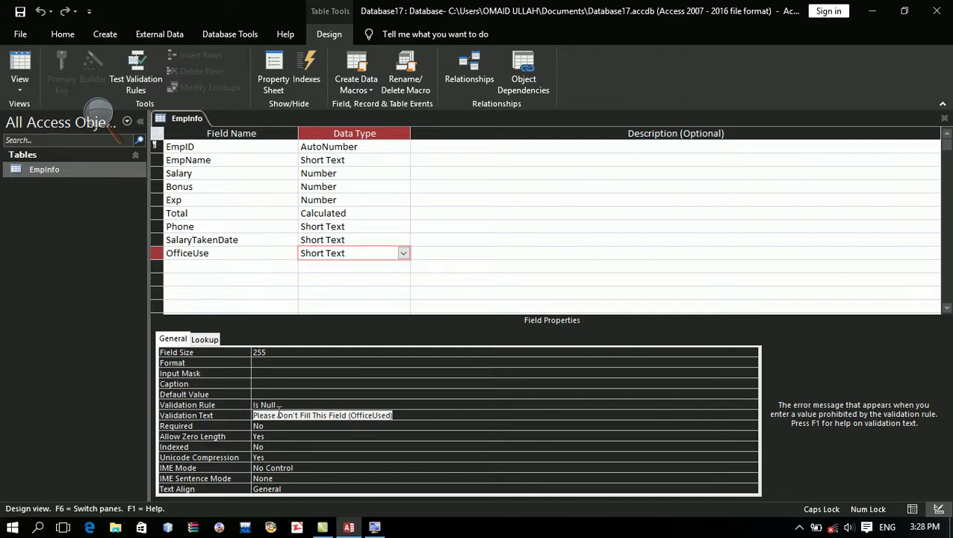
Step: Delete the 'Is Null' validation rule from the OfficeUse field
{"action": "left_click", "coordinate": [275, 405]}
{"action": "key", "text": "BackSpace"}
{"action": "key", "text": "BackSpace"}
{"action": "key", "text": "BackSpace"}
{"action": "key", "text": "BackSpace"}
{"action": "key", "text": "BackSpace"}
{"action": "key", "text": "BackSpace"}
{"action": "key", "text": "BackSpace"}
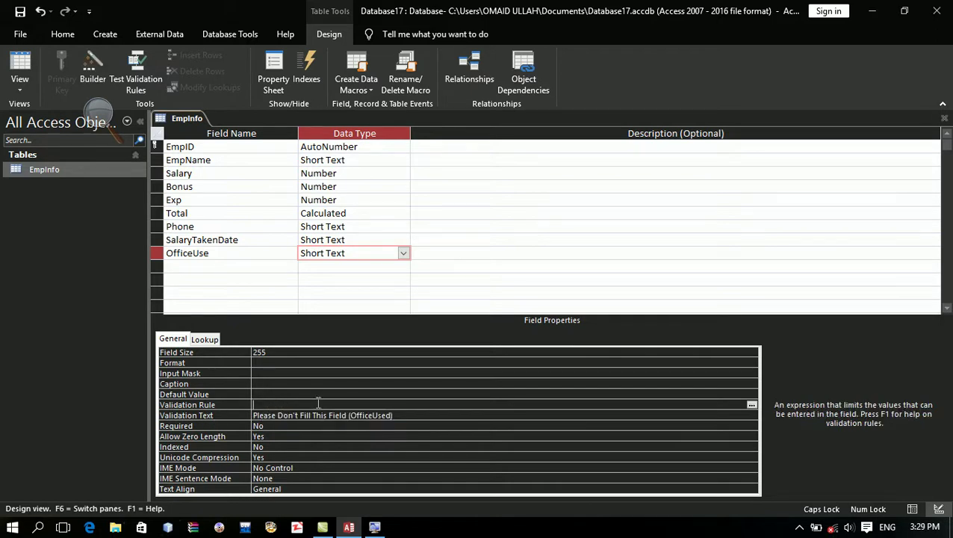
{"action": "left_click", "coordinate": [374, 160]}
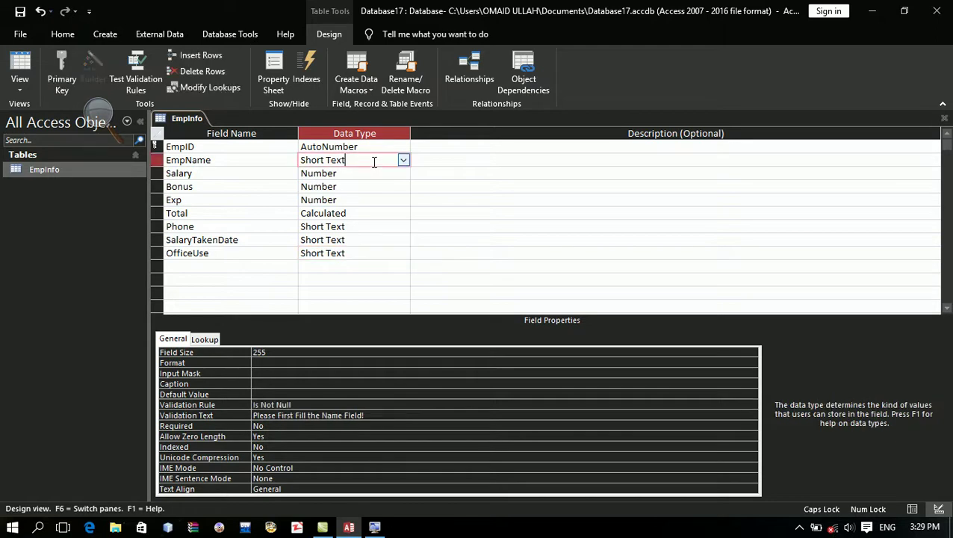
Step: Close the EmpInfo design and reopen the table in Datasheet view
{"action": "key", "text": "ctrl+w"}
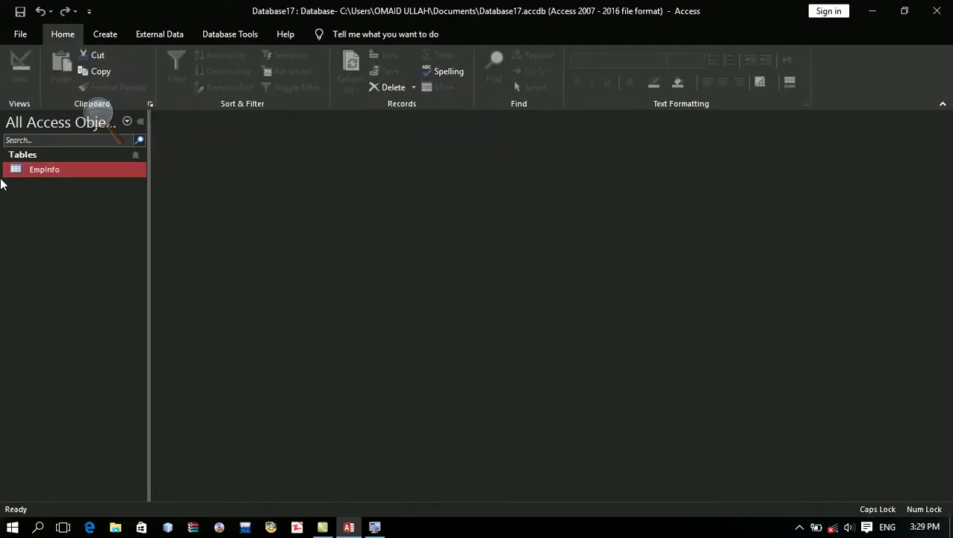
{"action": "key", "text": "Return"}
{"action": "key", "text": "Tab"}
Step: Add a new record with EmpName 34534
{"action": "key", "text": "Down"}
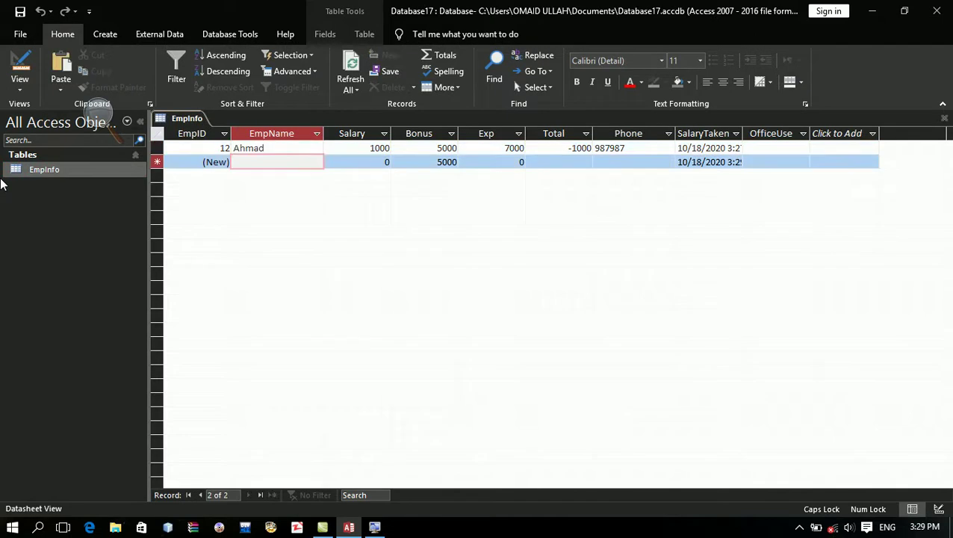
{"action": "type", "text": "34534"}
{"action": "key", "text": "Tab"}
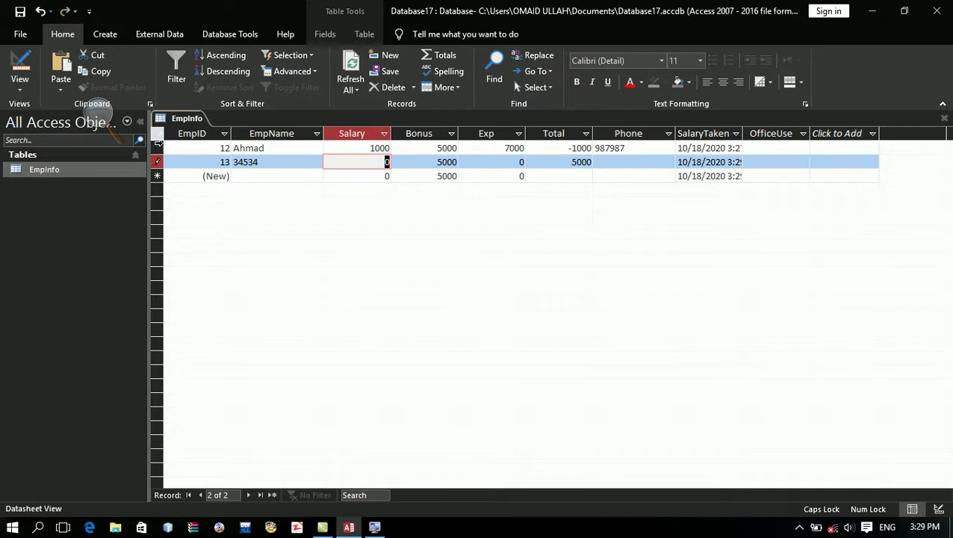
Step: Delete all EmpInfo records, confirming the deletion, and switch to Design view
{"action": "left_click_drag", "start_coordinate": [158, 149], "coordinate": [159, 185]}
{"action": "key", "text": "Delete"}
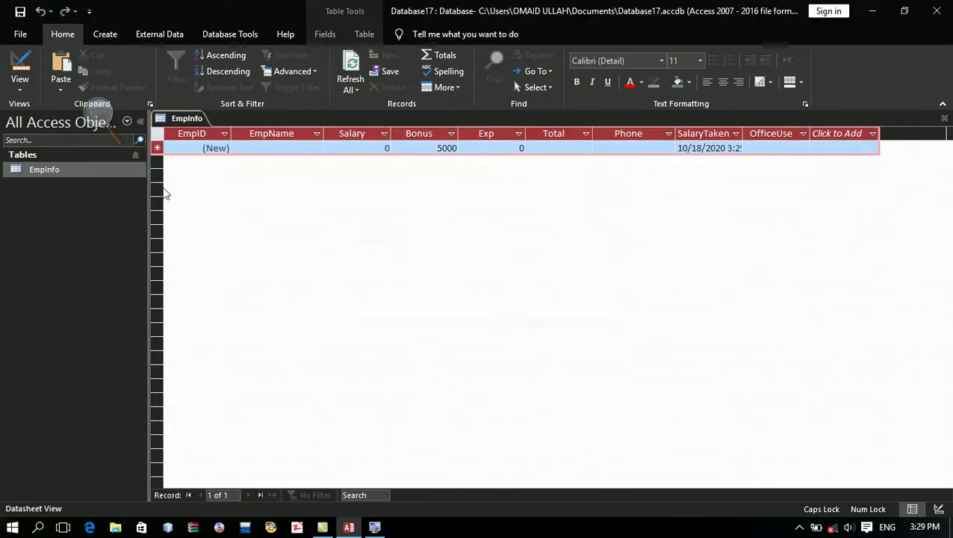
{"action": "key", "text": "Return"}
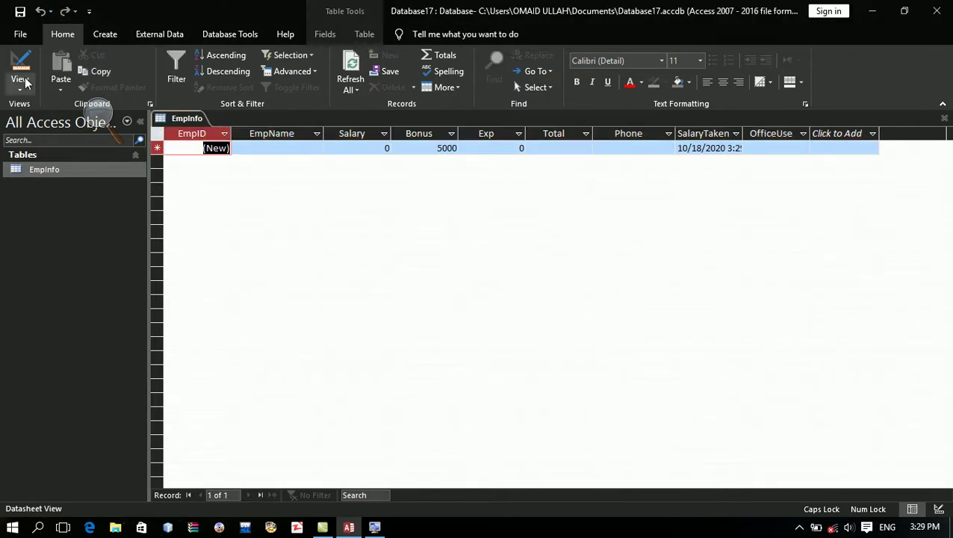
{"action": "left_click", "coordinate": [19, 63]}
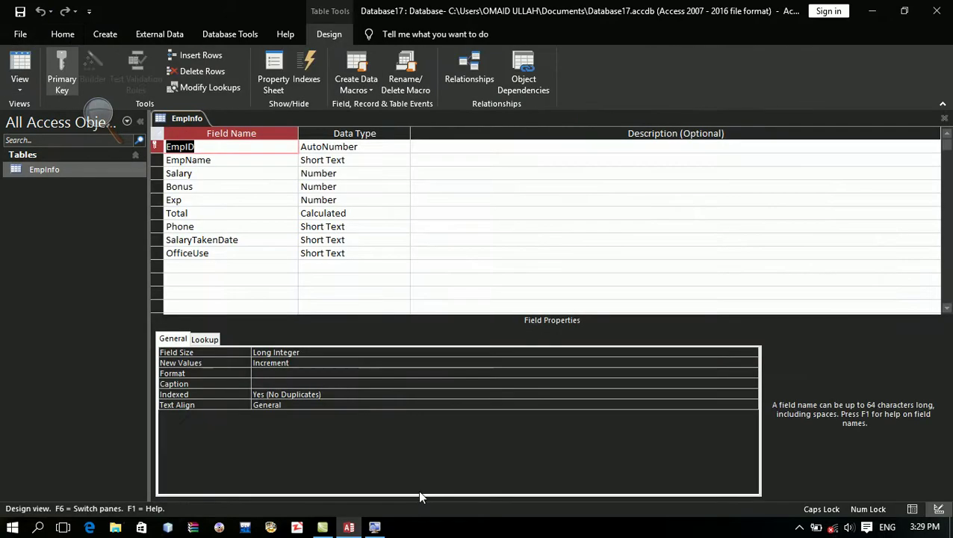
Step: Replace EmpName's Is Not Null rule with Is Null Or Not Like "*[!a-z]"
{"action": "left_click", "coordinate": [369, 160]}
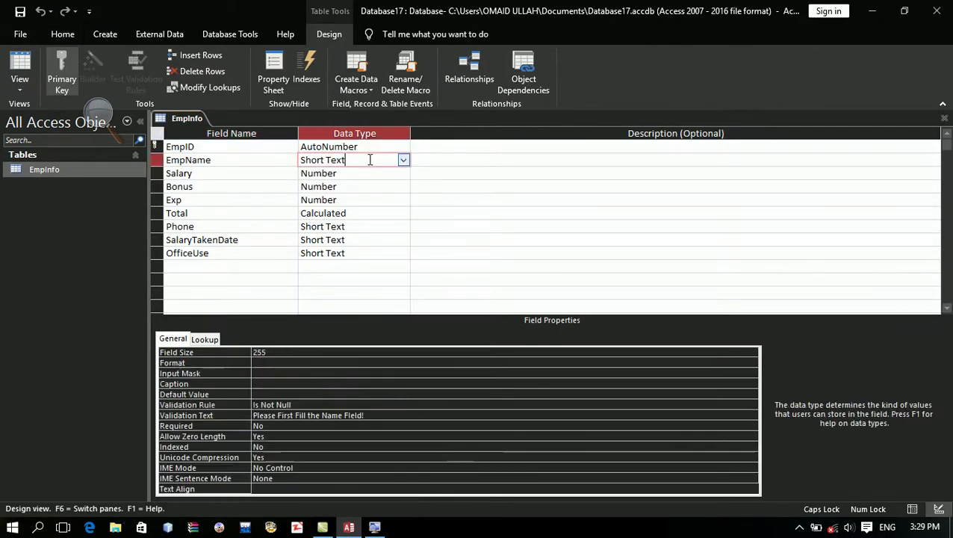
{"action": "left_click", "coordinate": [343, 404]}
{"action": "key", "text": "BackSpace"}
{"action": "key", "text": "BackSpace"}
{"action": "key", "text": "BackSpace"}
{"action": "key", "text": "BackSpace"}
{"action": "key", "text": "BackSpace"}
{"action": "key", "text": "BackSpace"}
{"action": "key", "text": "BackSpace"}
{"action": "key", "text": "BackSpace"}
{"action": "key", "text": "BackSpace"}
{"action": "key", "text": "BackSpace"}
{"action": "key", "text": "BackSpace"}
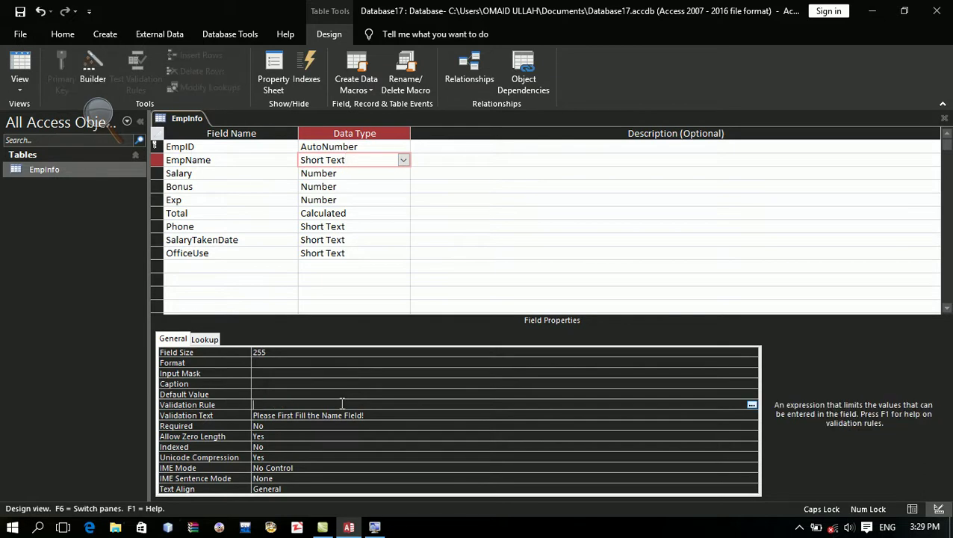
{"action": "type", "text": "IS N"}
{"action": "key", "text": "BackSpace"}
{"action": "key", "text": "BackSpace"}
{"action": "key", "text": "BackSpace"}
{"action": "key", "text": "BackSpace"}
{"action": "key", "text": "Caps_Lock"}
{"action": "type", "text": "Is null or not like"}
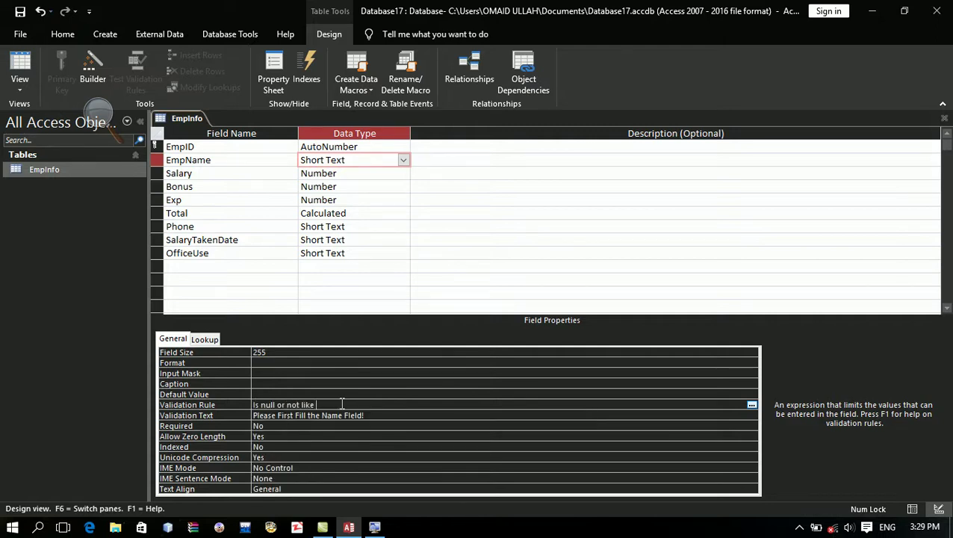
{"action": "type", "text": " \"*"}
{"action": "key", "text": "Caps_Lock"}
{"action": "key", "text": "Caps_Lock"}
{"action": "type", "text": "[!a-z]\""}
{"action": "key", "text": "Return"}
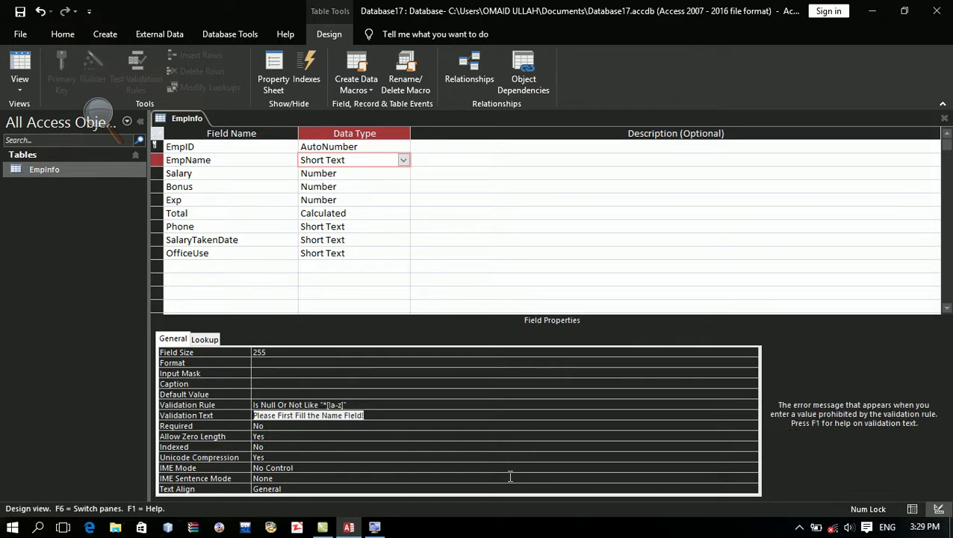
Step: Open the EmpName validation rule in the Zoom editing box
{"action": "left_click", "coordinate": [525, 404]}
{"action": "right_click", "coordinate": [523, 405]}
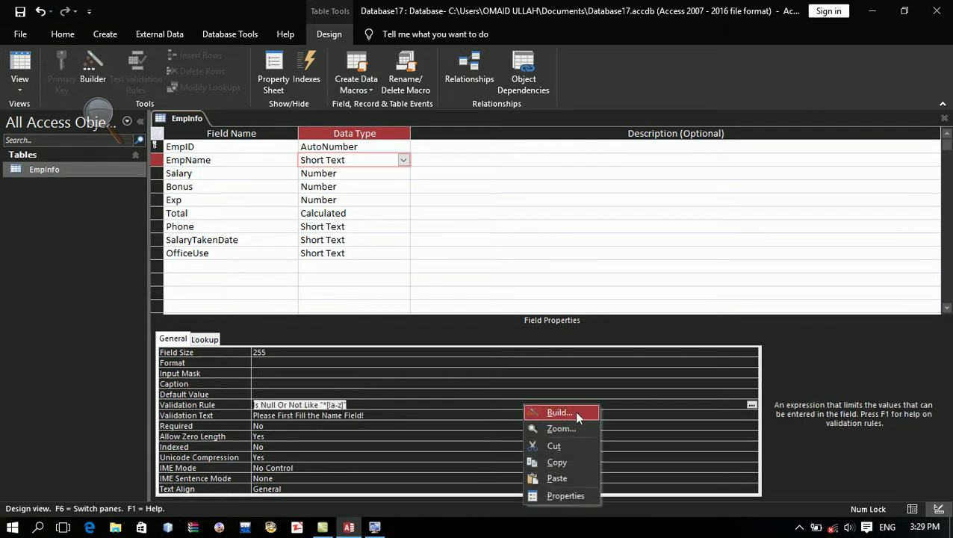
{"action": "left_click", "coordinate": [583, 430]}
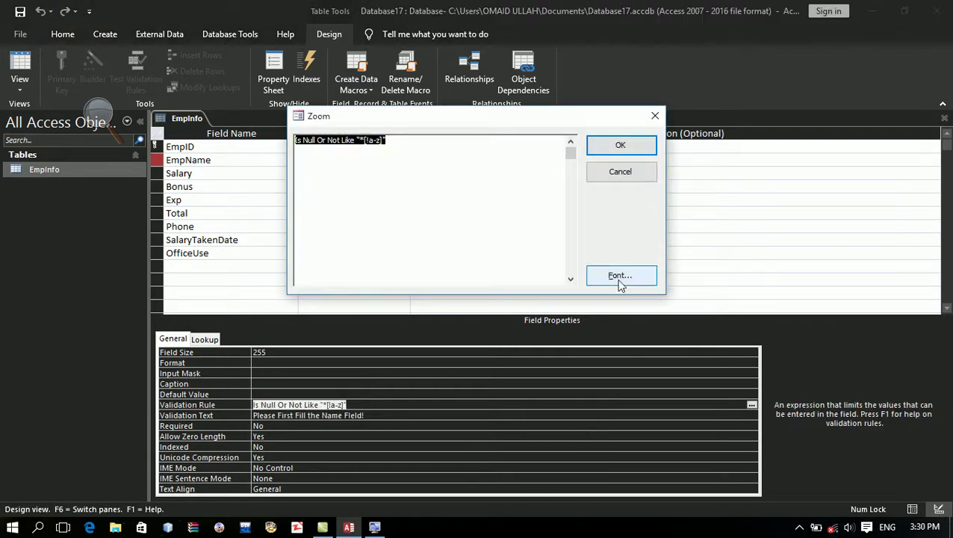
Step: Set the Zoom box font to bold size 36, then close the Zoom box
{"action": "left_click", "coordinate": [620, 277]}
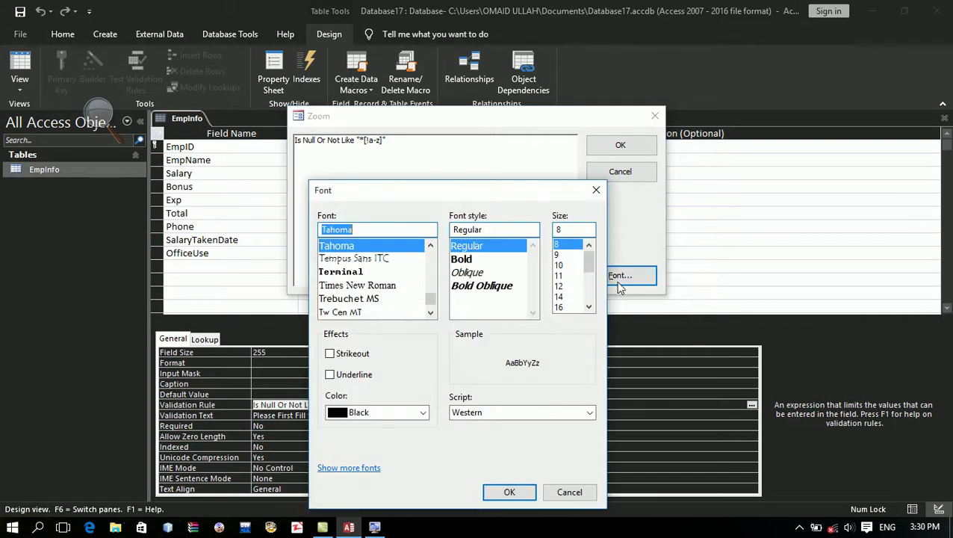
{"action": "left_click", "coordinate": [519, 261]}
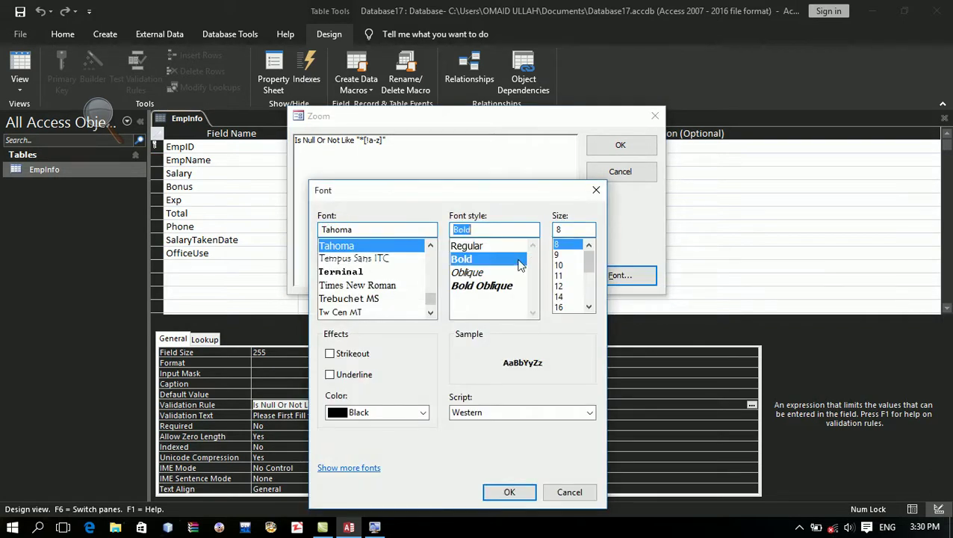
{"action": "left_click", "coordinate": [589, 307]}
{"action": "left_click", "coordinate": [589, 306]}
{"action": "left_click", "coordinate": [588, 307]}
{"action": "left_click", "coordinate": [588, 306]}
{"action": "left_click", "coordinate": [575, 307]}
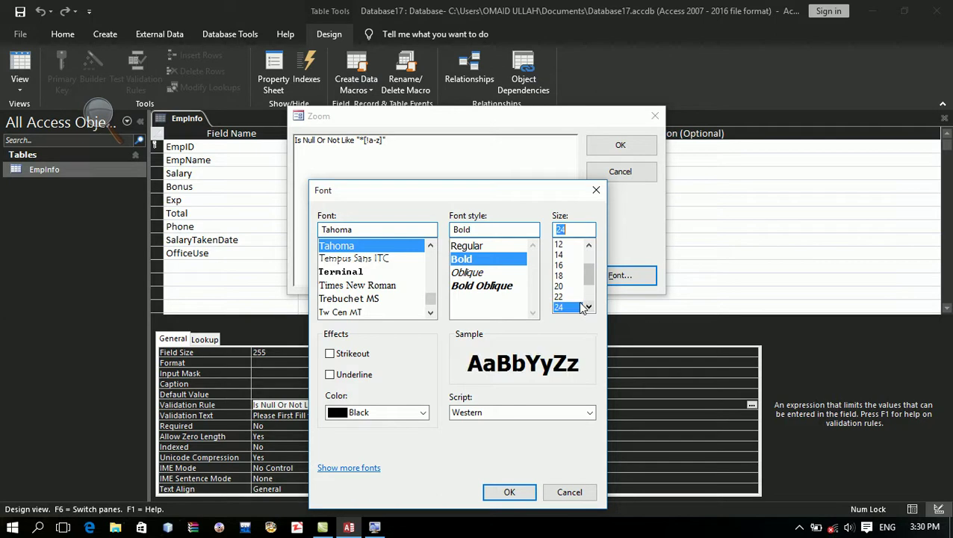
{"action": "key", "text": "Down"}
{"action": "key", "text": "Down"}
{"action": "key", "text": "Down"}
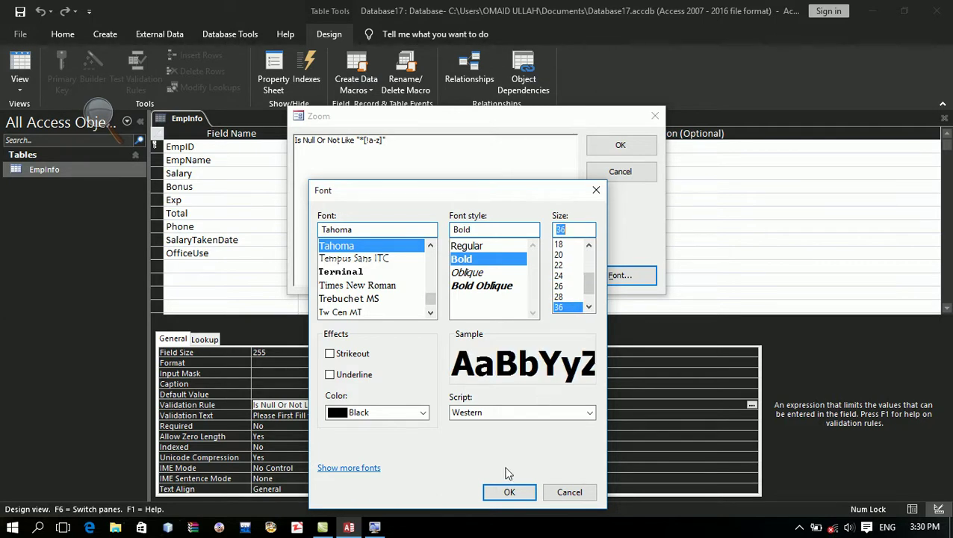
{"action": "left_click", "coordinate": [508, 491]}
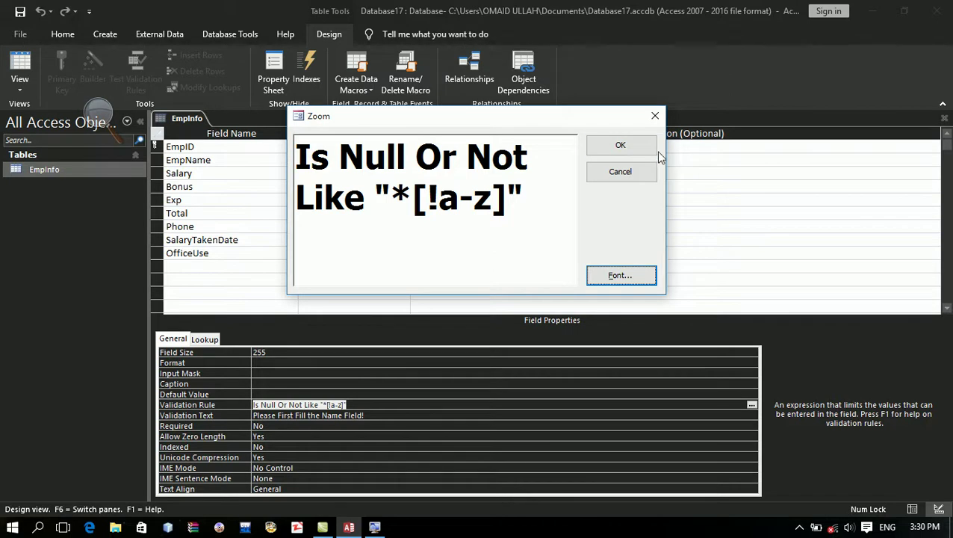
{"action": "left_click", "coordinate": [633, 146]}
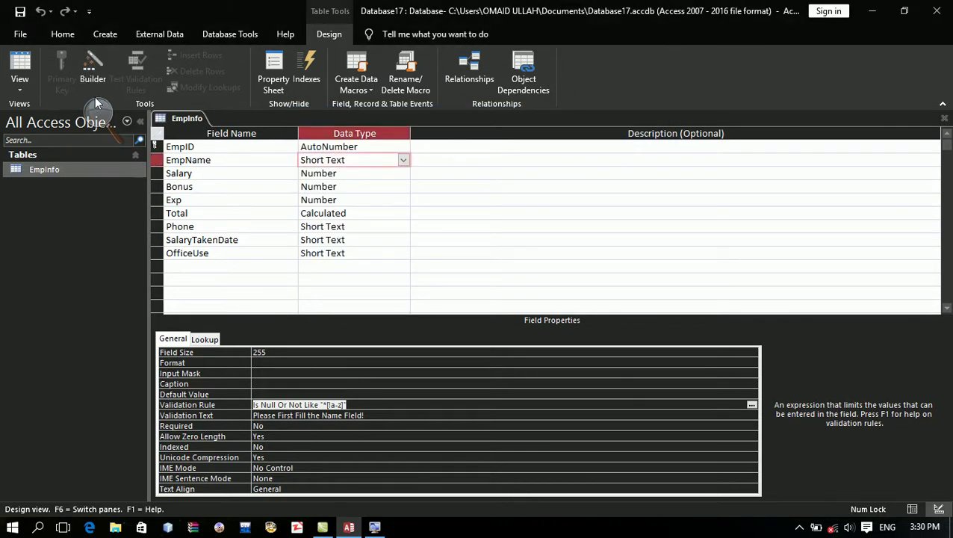
Step: Save the table design, return to Datasheet view, and enter an employee name
{"action": "left_click", "coordinate": [20, 11]}
{"action": "left_click", "coordinate": [21, 71]}
{"action": "key", "text": "Caps_Lock"}
{"action": "type", "text": "A"}
{"action": "key", "text": "Caps_Lock"}
{"action": "type", "text": "hmad"}
{"action": "key", "text": "Tab"}
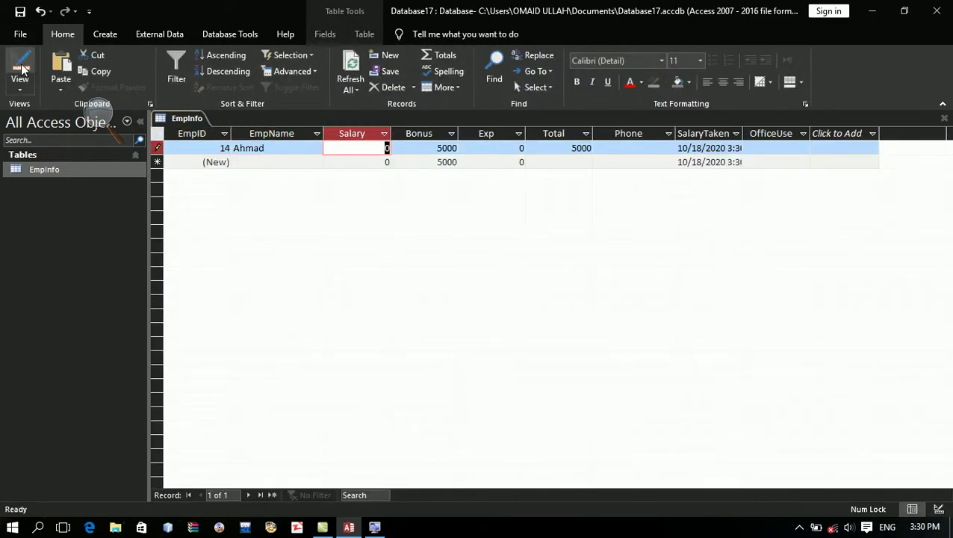
Step: Enter Salary 120000, Bonus 2000, Exp 3400 and a phone number, then start the next record
{"action": "type", "text": "120000"}
{"action": "key", "text": "Tab"}
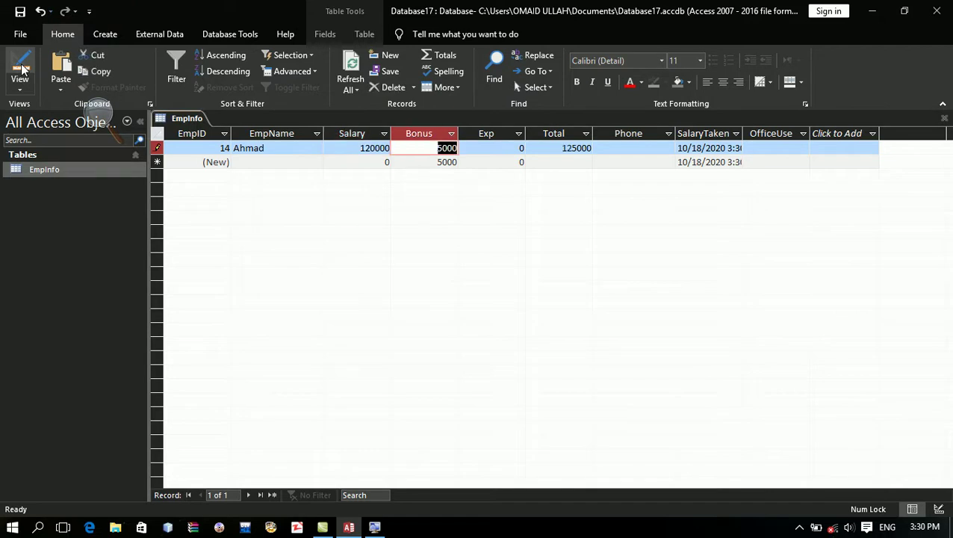
{"action": "type", "text": "2000"}
{"action": "key", "text": "Tab"}
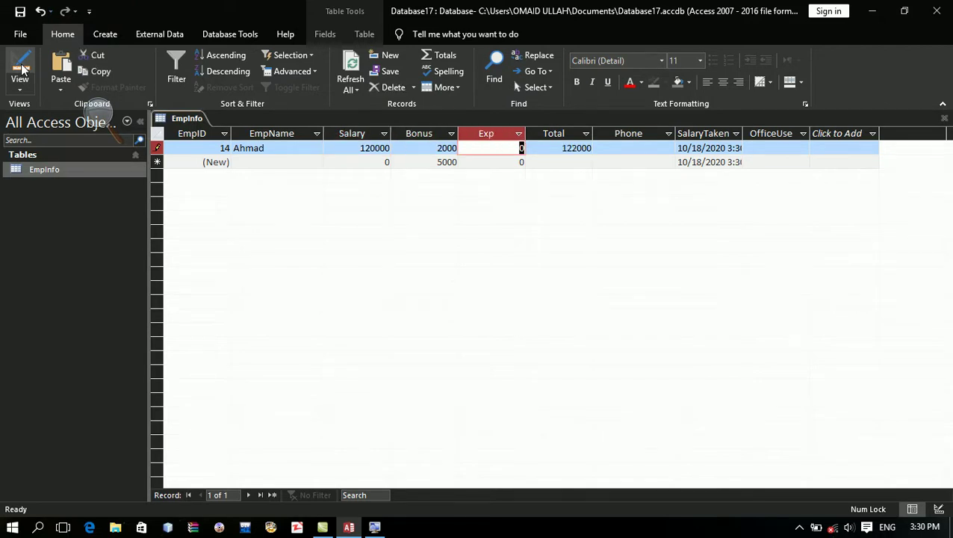
{"action": "type", "text": "3400"}
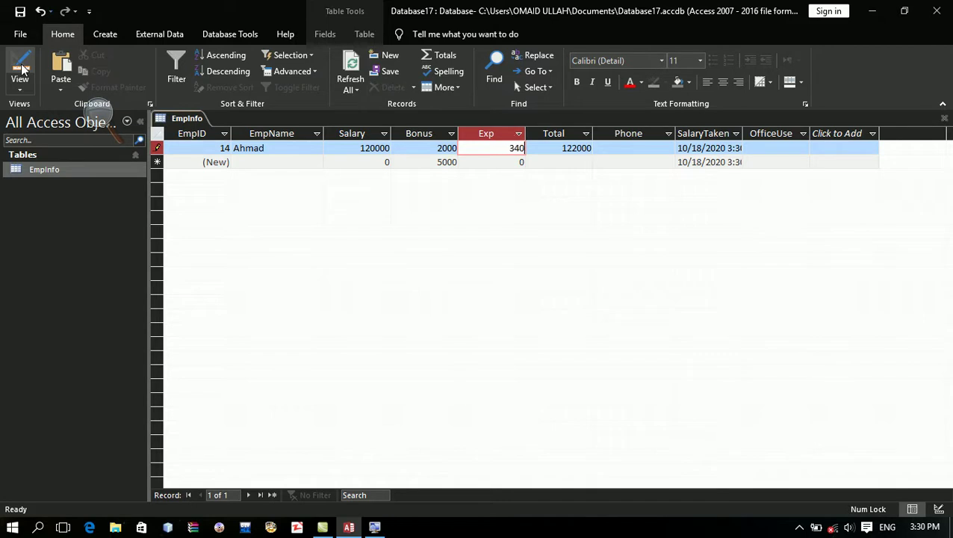
{"action": "key", "text": "Tab"}
{"action": "key", "text": "Tab"}
{"action": "type", "text": "87979"}
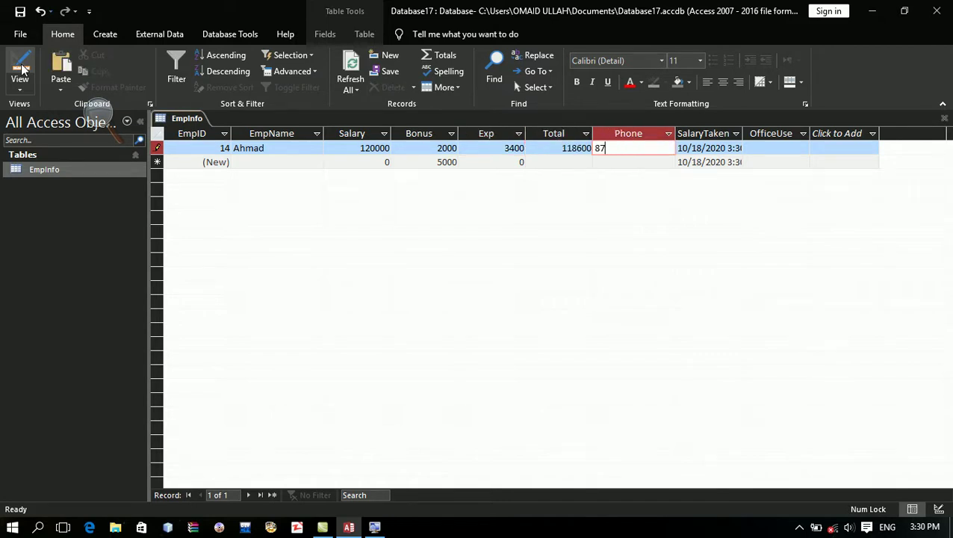
{"action": "key", "text": "Tab"}
{"action": "key", "text": "Tab"}
{"action": "key", "text": "Tab"}
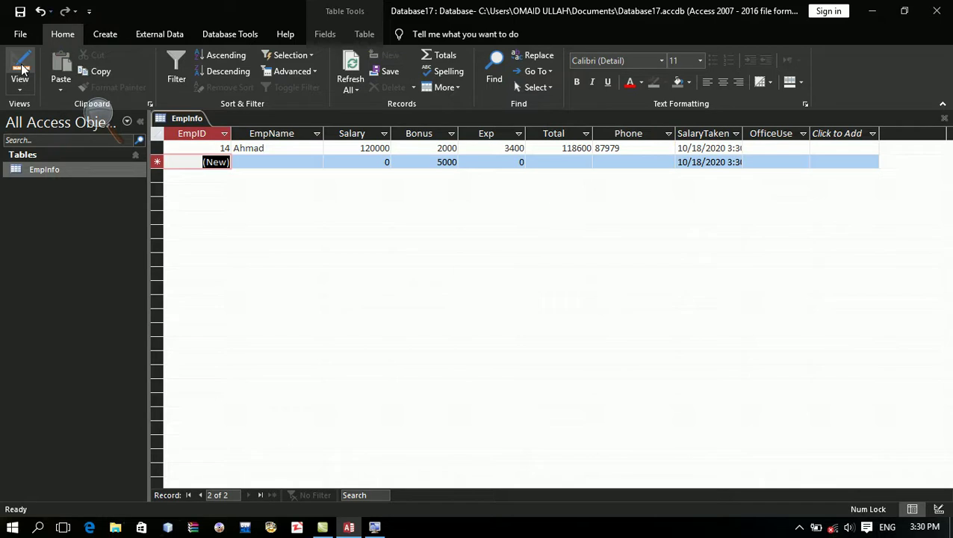
{"action": "key", "text": "Tab"}
{"action": "type", "text": "87658"}
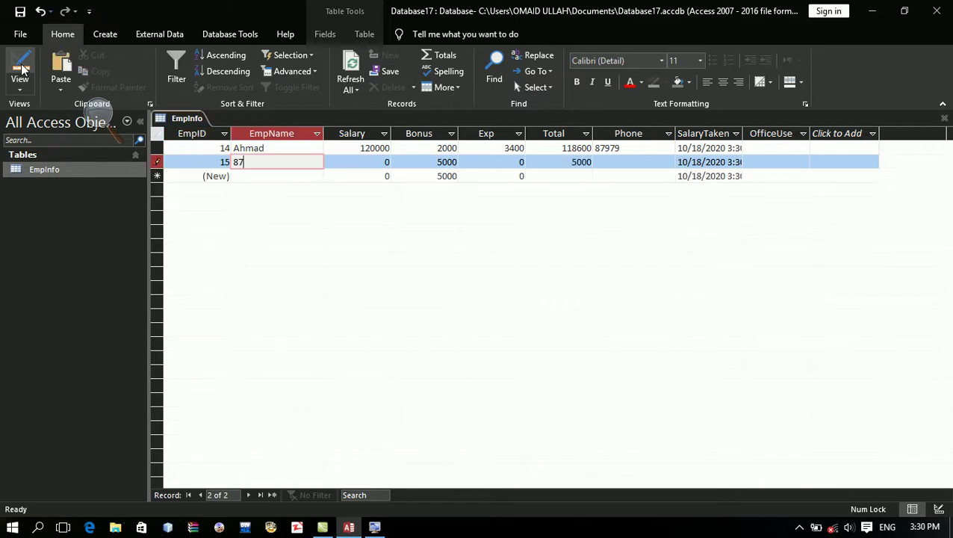